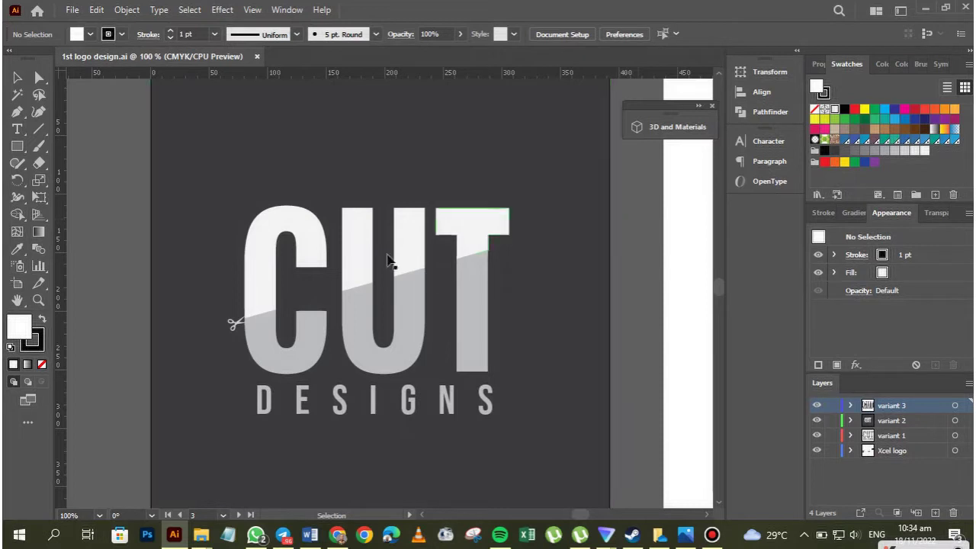
Step: Raise the white upper half of the CUT wordmark a few pixels above the grey lower half
{"action": "left_click", "coordinate": [273, 257]}
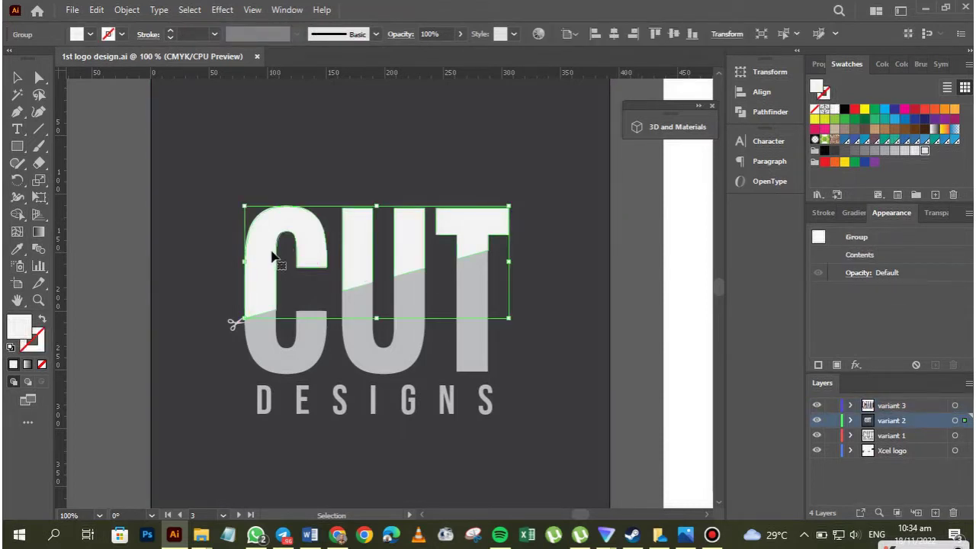
{"action": "left_click", "coordinate": [402, 366]}
{"action": "left_click", "coordinate": [414, 241]}
{"action": "left_click_drag", "start_coordinate": [413, 241], "coordinate": [416, 224]}
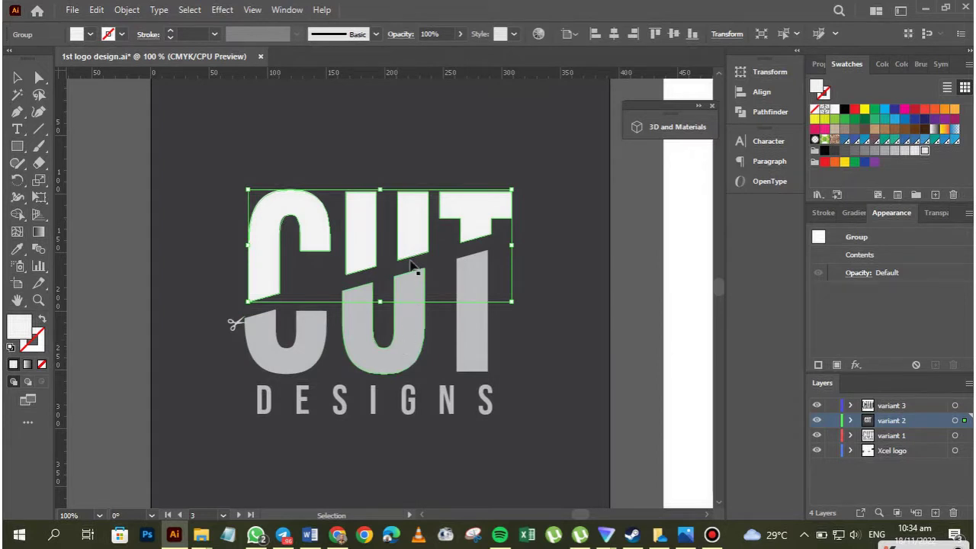
{"action": "left_click_drag", "start_coordinate": [410, 254], "coordinate": [410, 261]}
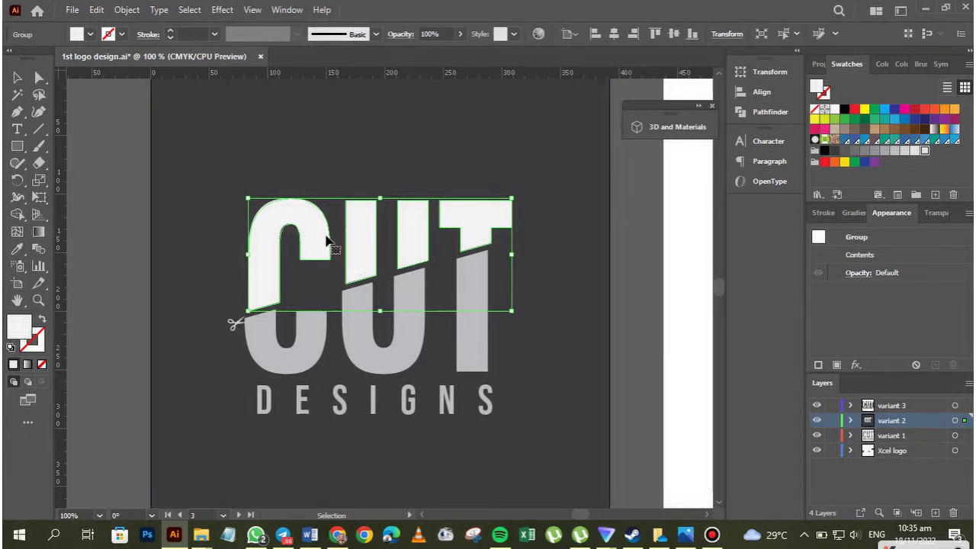
{"action": "key", "text": "a"}
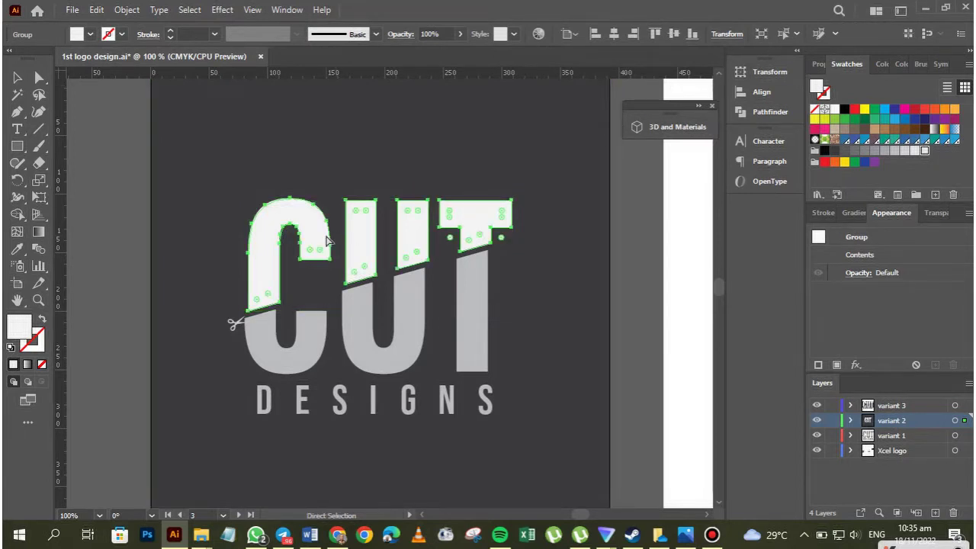
{"action": "key", "text": "ctrl+minus"}
{"action": "key", "text": "v"}
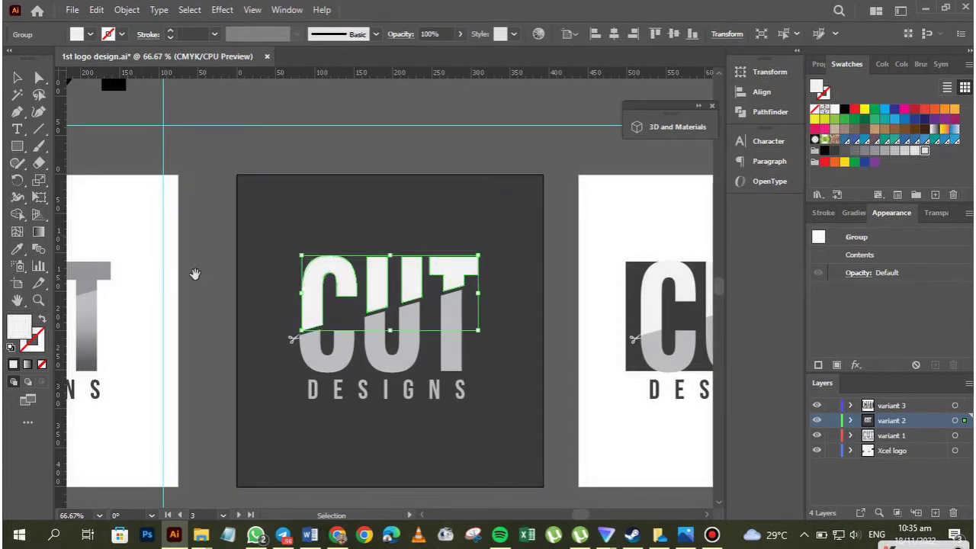
{"action": "left_click_drag", "start_coordinate": [195, 274], "coordinate": [524, 256]}
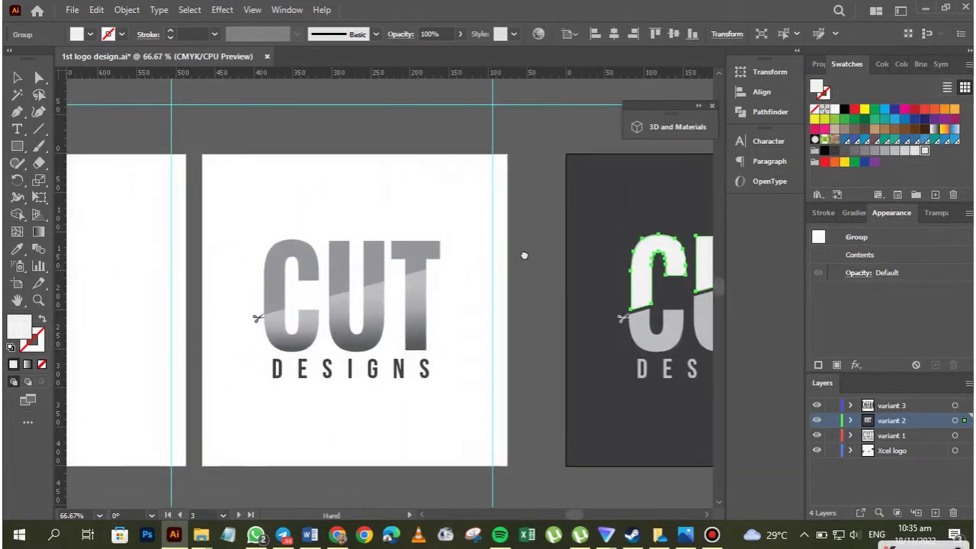
{"action": "left_click_drag", "start_coordinate": [173, 290], "coordinate": [467, 289]}
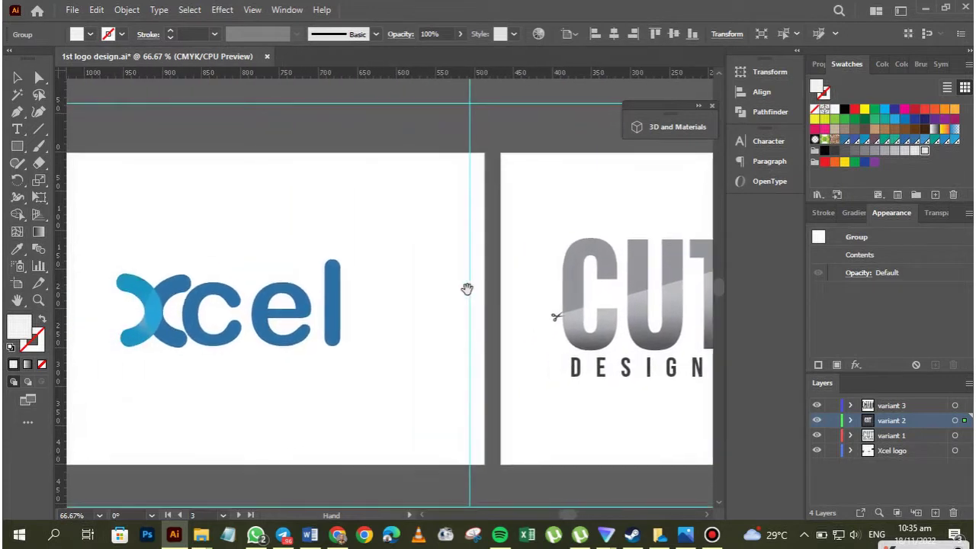
{"action": "left_click_drag", "start_coordinate": [523, 314], "coordinate": [516, 315]}
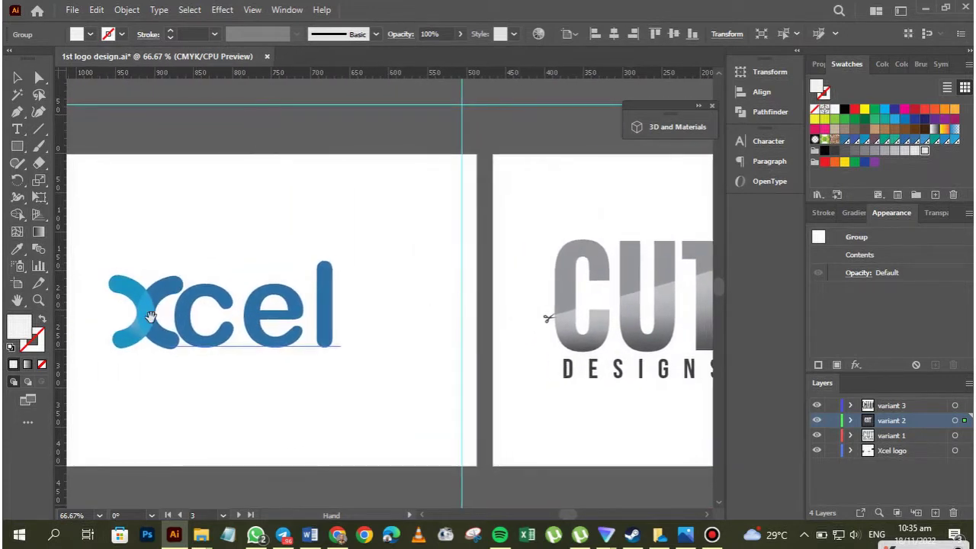
{"action": "left_click_drag", "start_coordinate": [374, 329], "coordinate": [179, 328]}
{"action": "left_click_drag", "start_coordinate": [300, 338], "coordinate": [223, 330]}
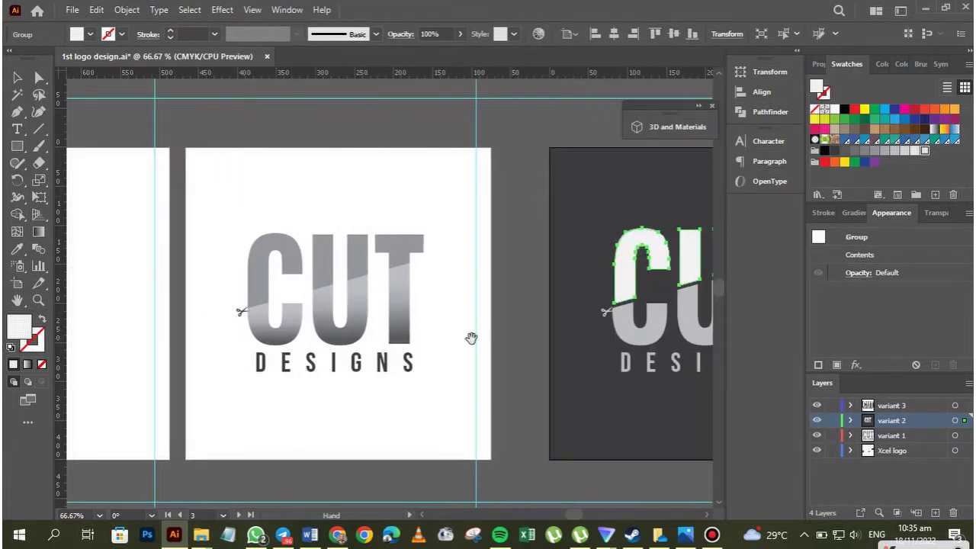
{"action": "left_click_drag", "start_coordinate": [471, 338], "coordinate": [320, 343]}
{"action": "left_click_drag", "start_coordinate": [370, 363], "coordinate": [196, 354]}
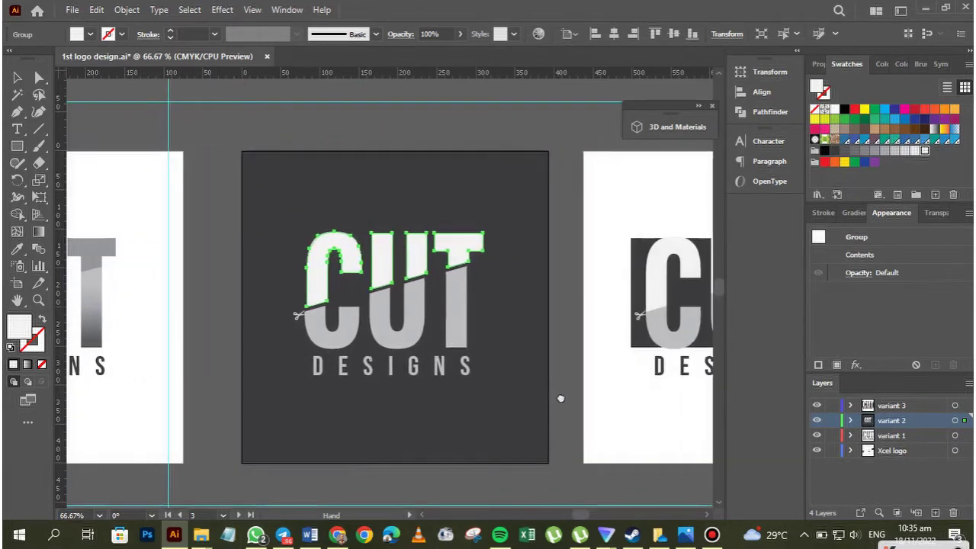
{"action": "left_click_drag", "start_coordinate": [560, 398], "coordinate": [259, 399]}
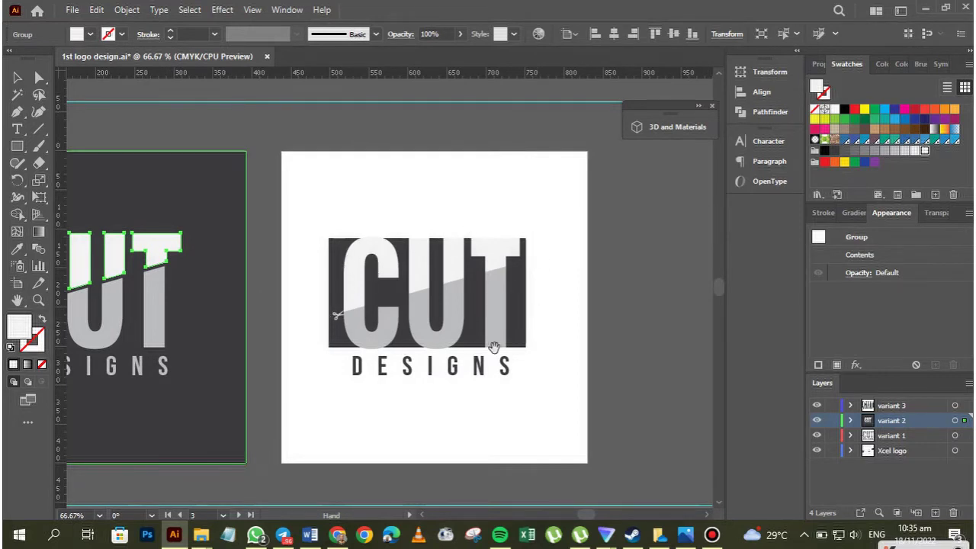
{"action": "left_click_drag", "start_coordinate": [553, 361], "coordinate": [645, 359]}
{"action": "left_click_drag", "start_coordinate": [515, 345], "coordinate": [598, 342]}
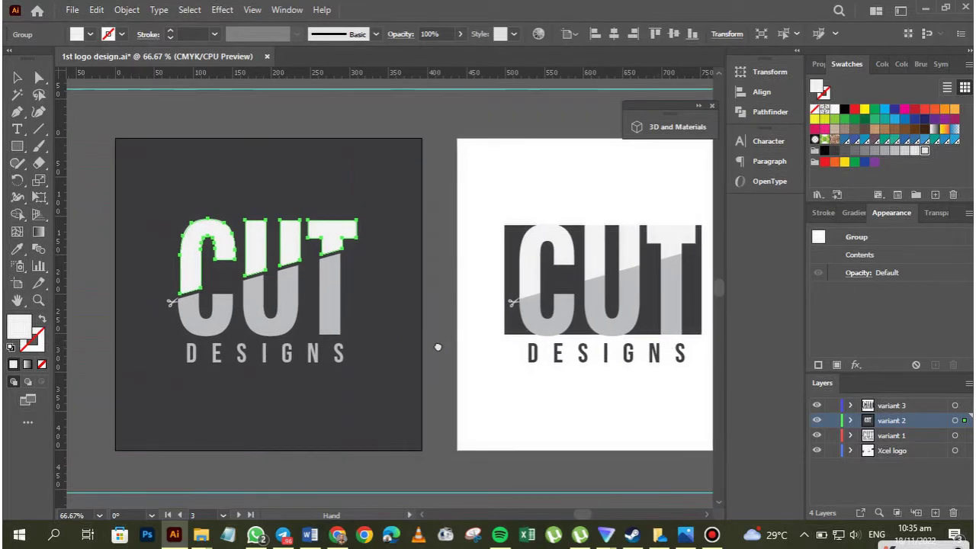
{"action": "left_click_drag", "start_coordinate": [438, 347], "coordinate": [438, 363]}
{"action": "key", "text": "v"}
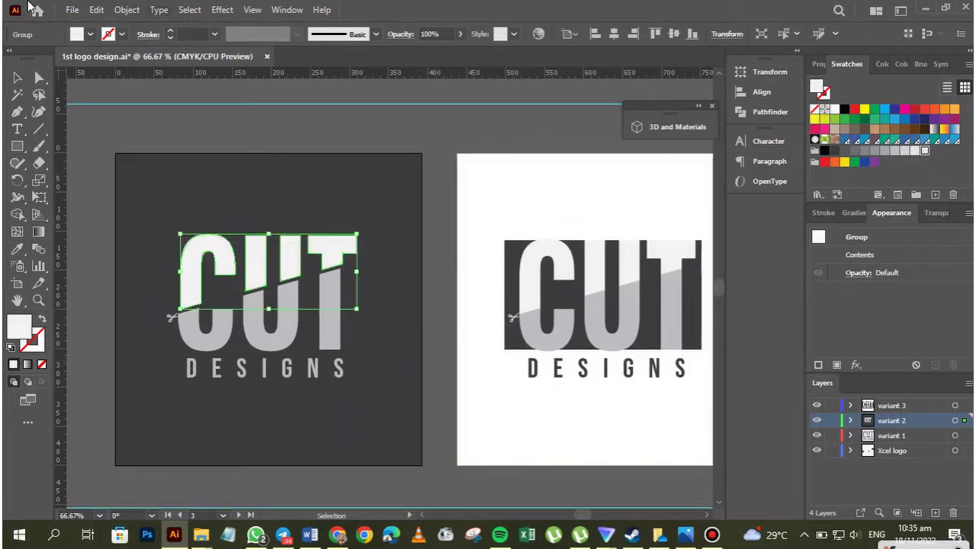
Step: Create a new document with width 600 px and height 600 px
{"action": "left_click", "coordinate": [71, 11]}
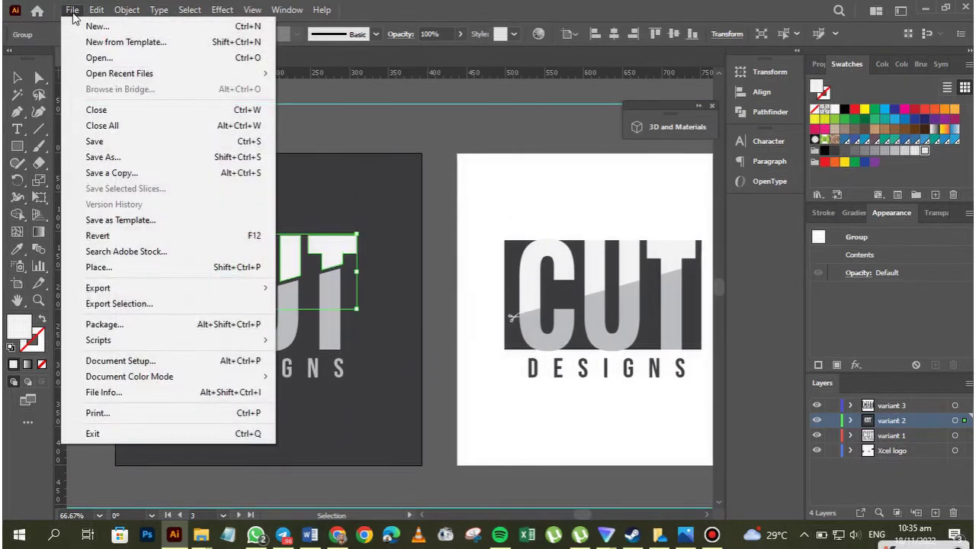
{"action": "key", "text": "Escape"}
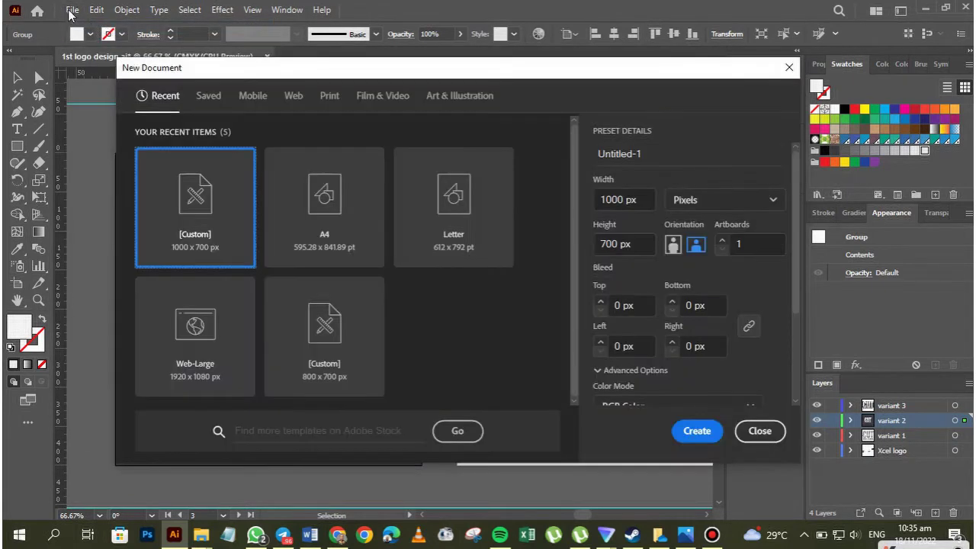
{"action": "left_click", "coordinate": [639, 200]}
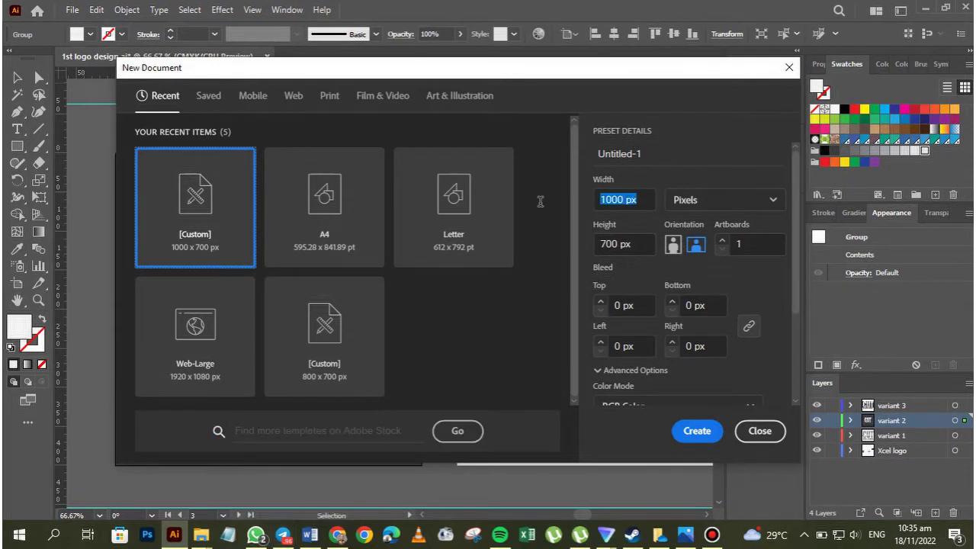
{"action": "type", "text": "600"}
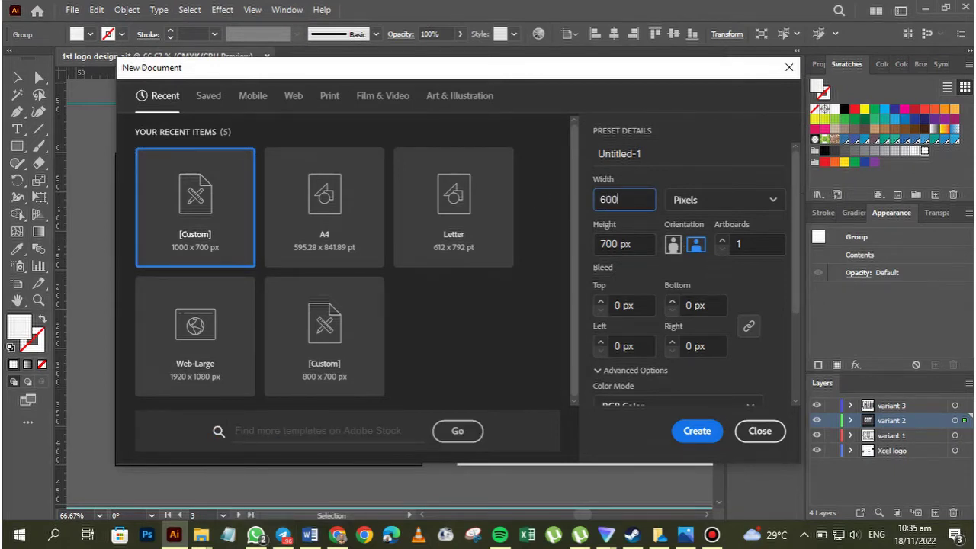
{"action": "key", "text": "Tab"}
{"action": "key", "text": "Tab"}
{"action": "type", "text": "600"}
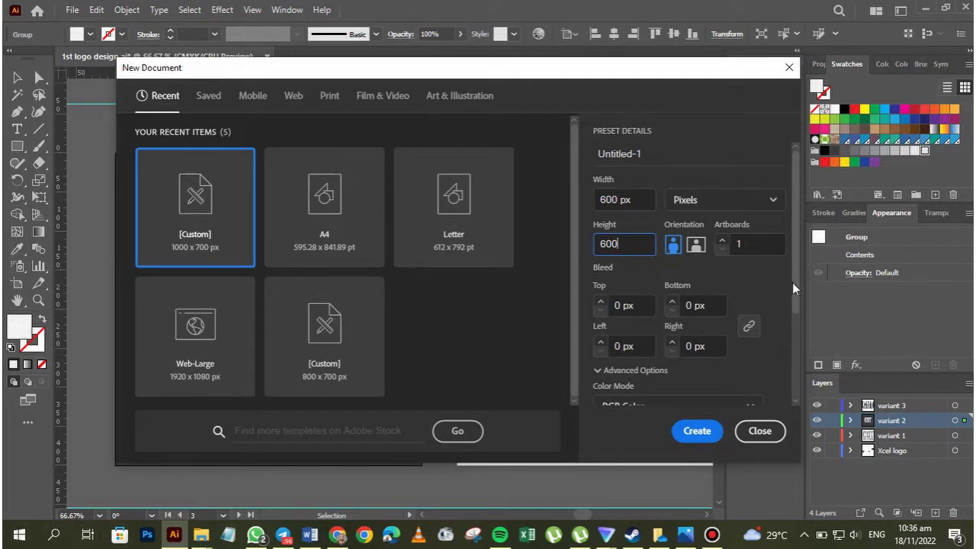
{"action": "left_click_drag", "start_coordinate": [794, 284], "coordinate": [785, 347]}
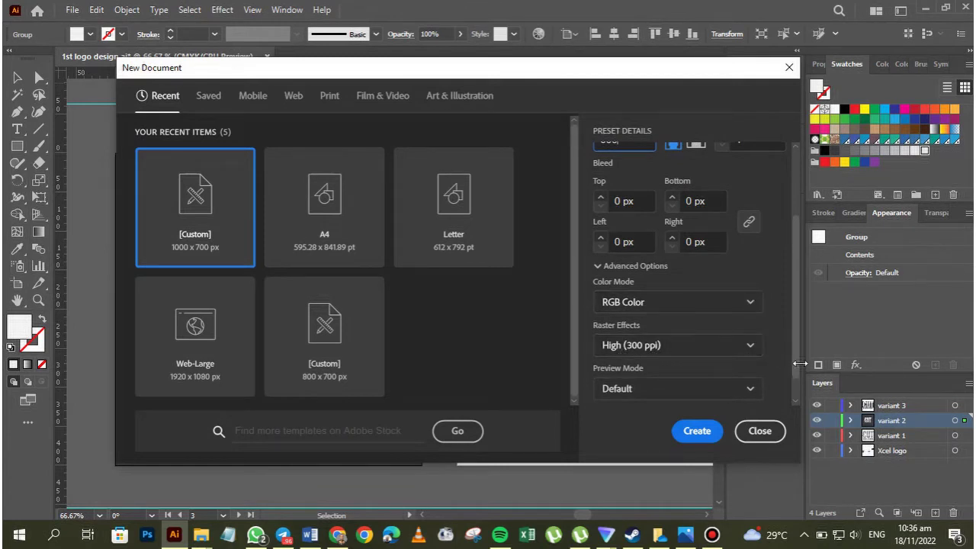
{"action": "left_click_drag", "start_coordinate": [796, 365], "coordinate": [785, 271]}
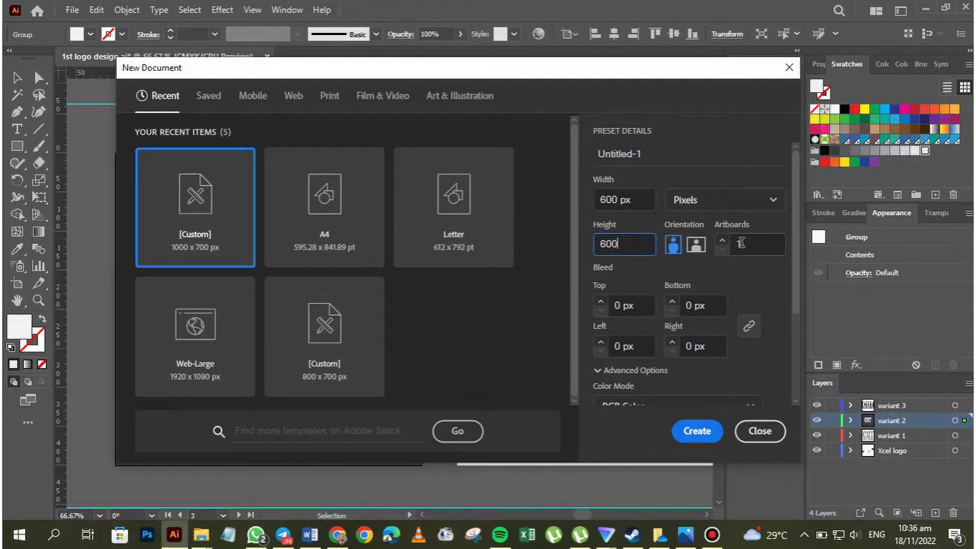
{"action": "left_click", "coordinate": [697, 433]}
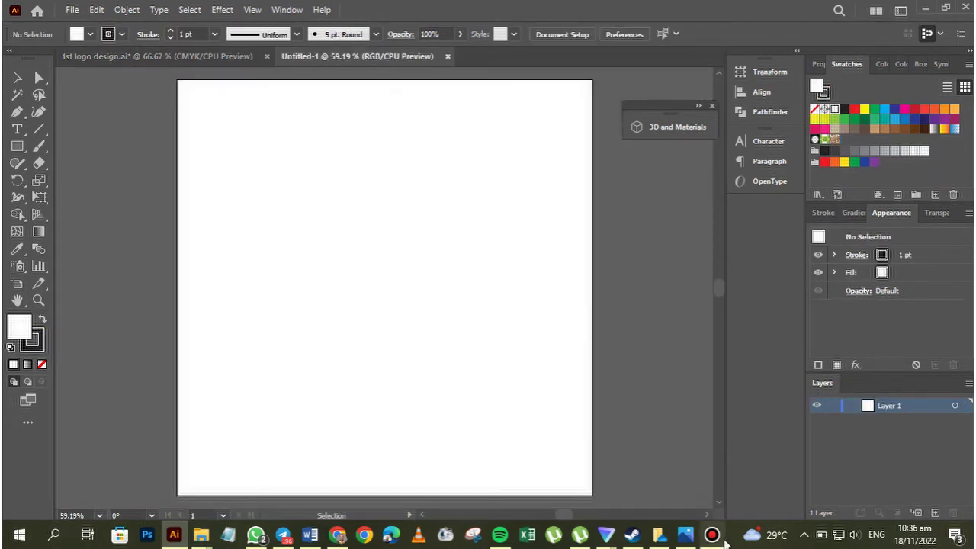
Step: Add a text object reading CUT on the new artboard
{"action": "mouse_move", "coordinate": [723, 540]}
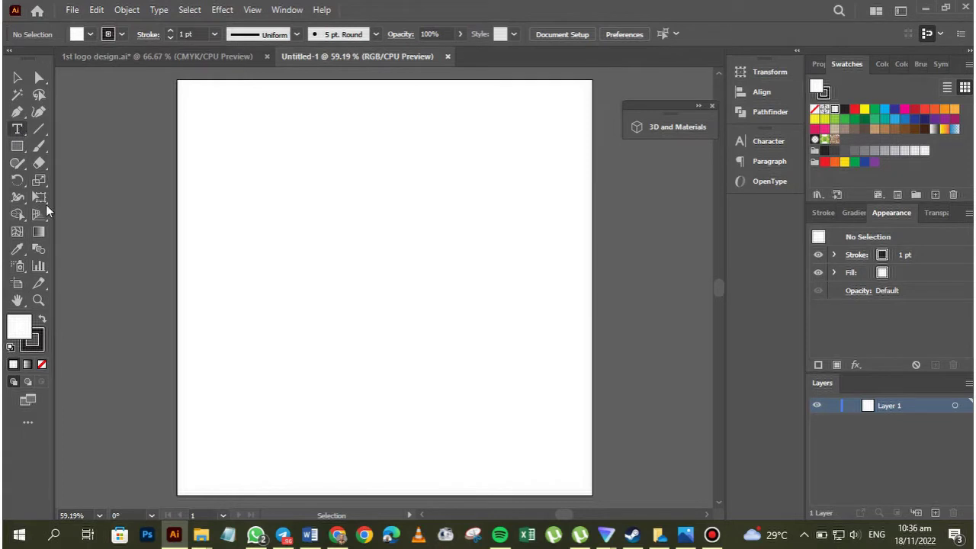
{"action": "left_click", "coordinate": [19, 133]}
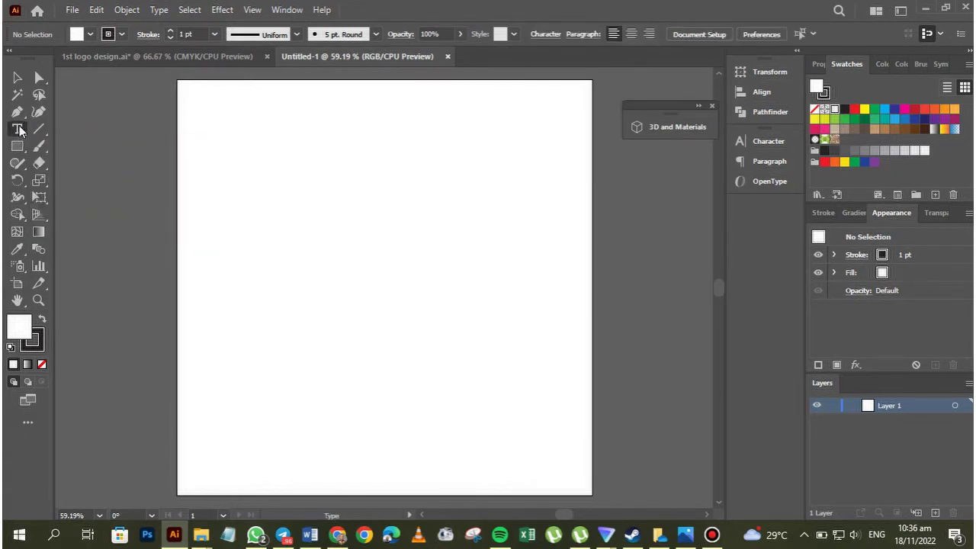
{"action": "left_click", "coordinate": [276, 205]}
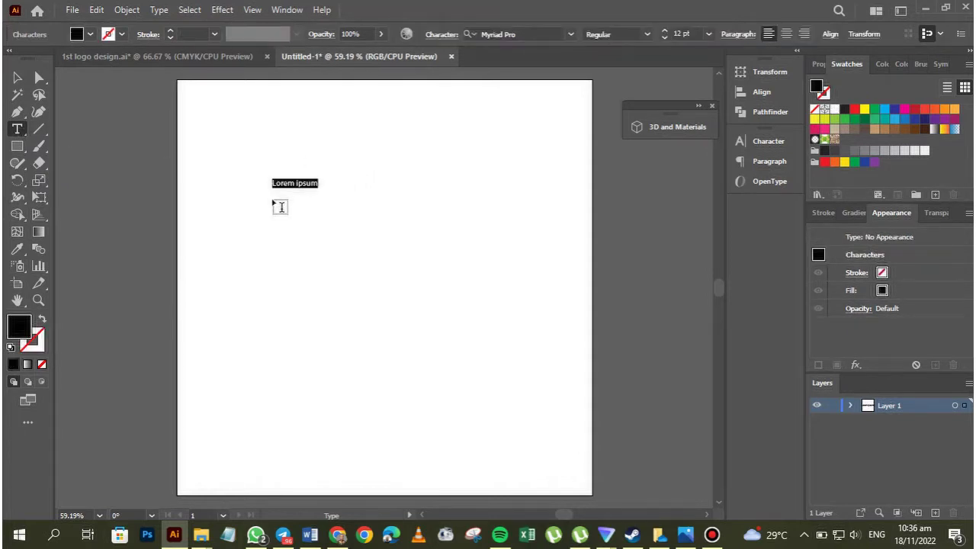
{"action": "type", "text": "CUT"}
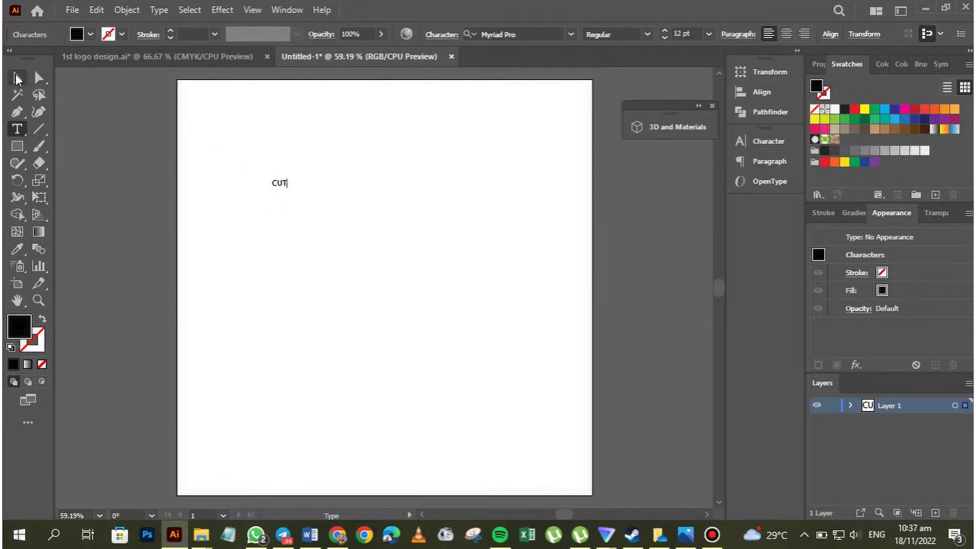
{"action": "left_click", "coordinate": [17, 77]}
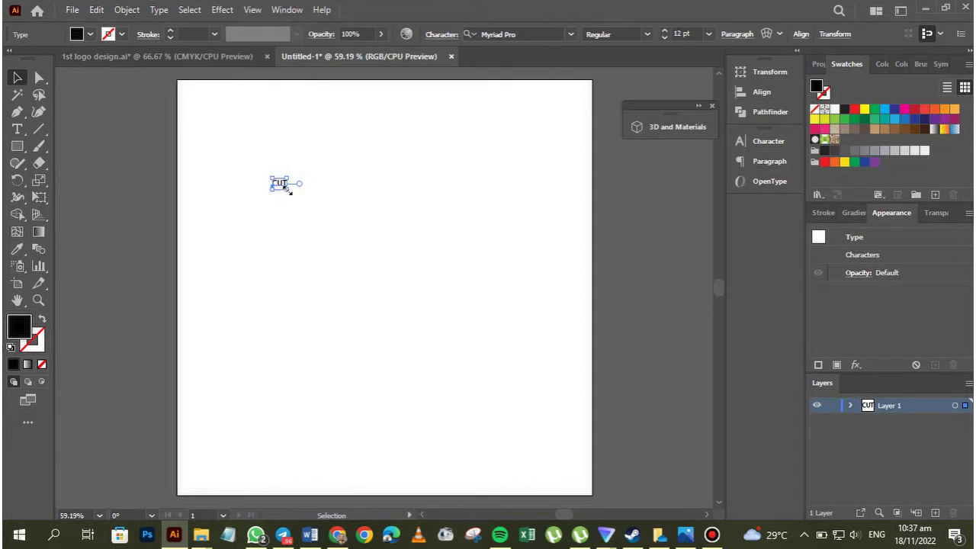
Step: Scale the CUT text up to about 230 pt and shift it slightly left and down
{"action": "left_click_drag", "start_coordinate": [286, 189], "coordinate": [513, 396]}
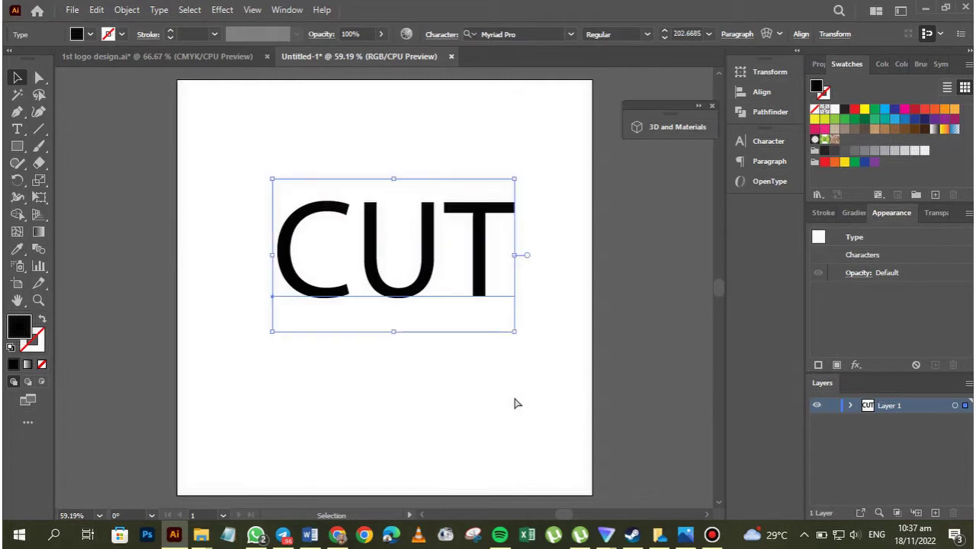
{"action": "key", "text": "ctrl+z"}
{"action": "left_click_drag", "start_coordinate": [284, 186], "coordinate": [364, 362]}
{"action": "key", "text": "a"}
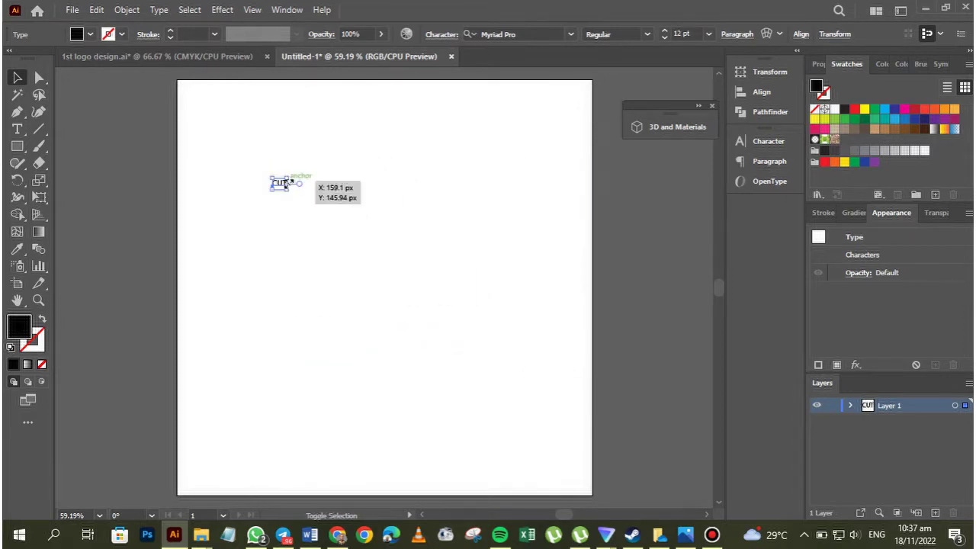
{"action": "left_click_drag", "start_coordinate": [287, 190], "coordinate": [551, 399]}
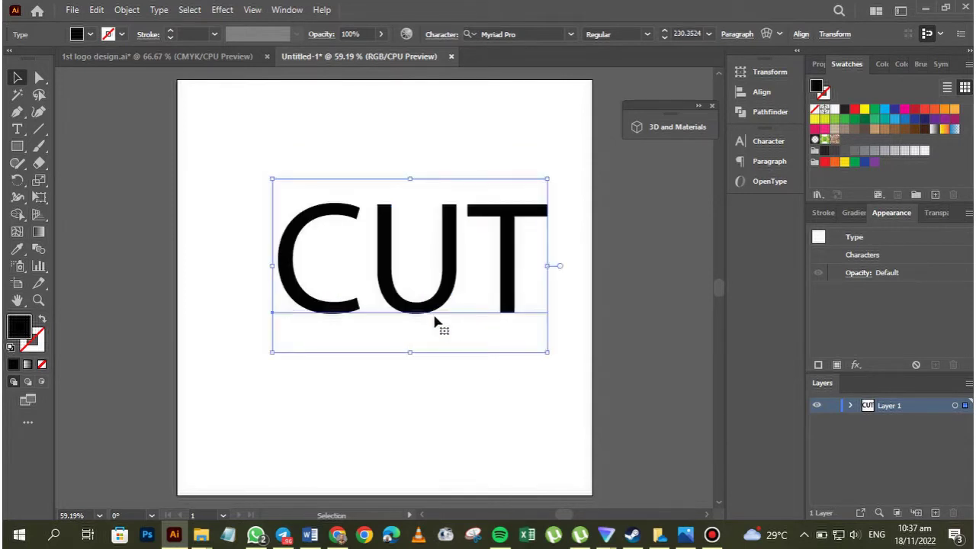
{"action": "left_click_drag", "start_coordinate": [435, 322], "coordinate": [411, 332]}
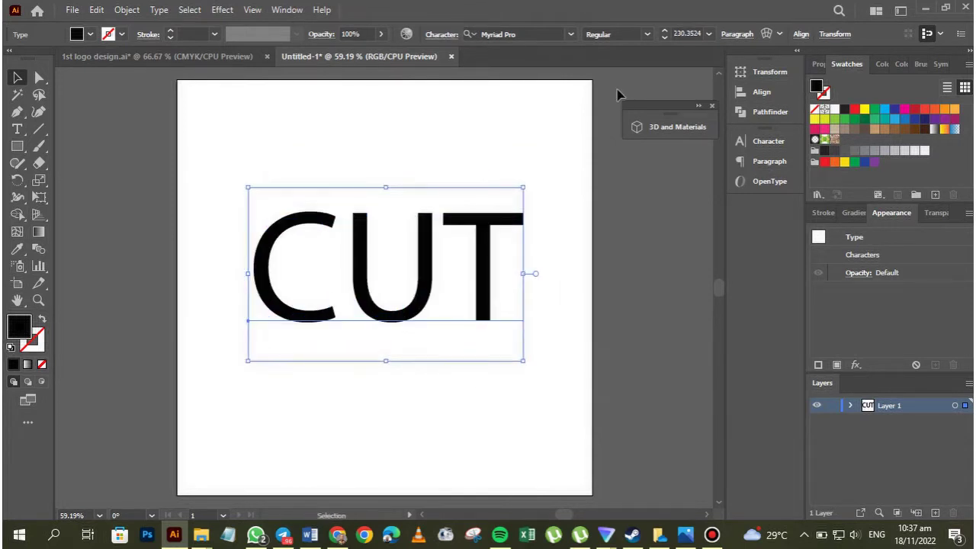
Step: In Notepad, type 'Bebas Nue' and add a 'font type:' line above it
{"action": "left_click", "coordinate": [526, 34]}
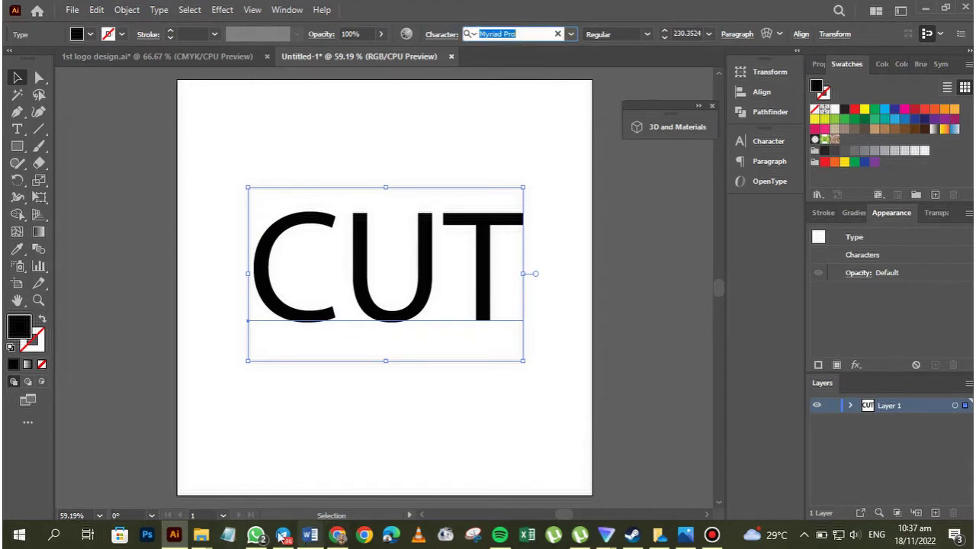
{"action": "left_click", "coordinate": [228, 534]}
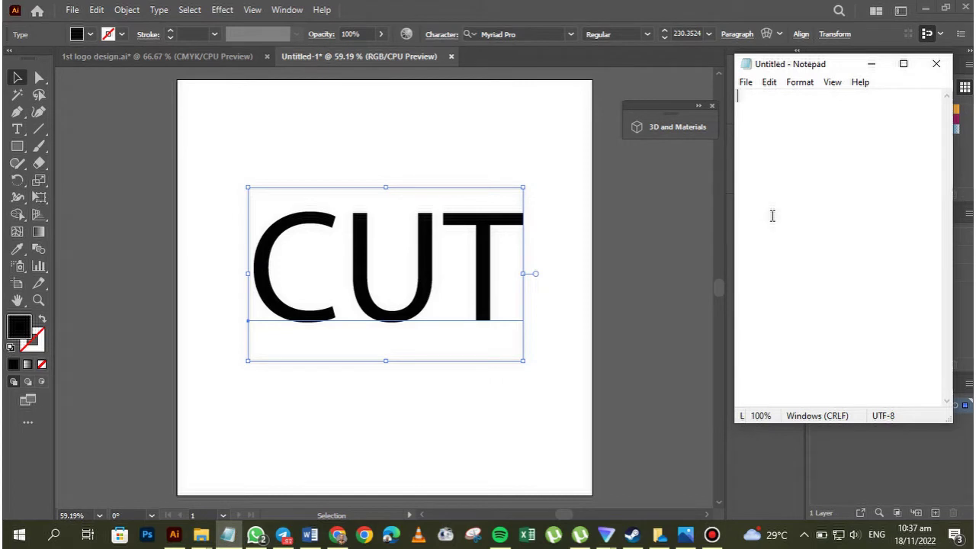
{"action": "type", "text": "Bebas "}
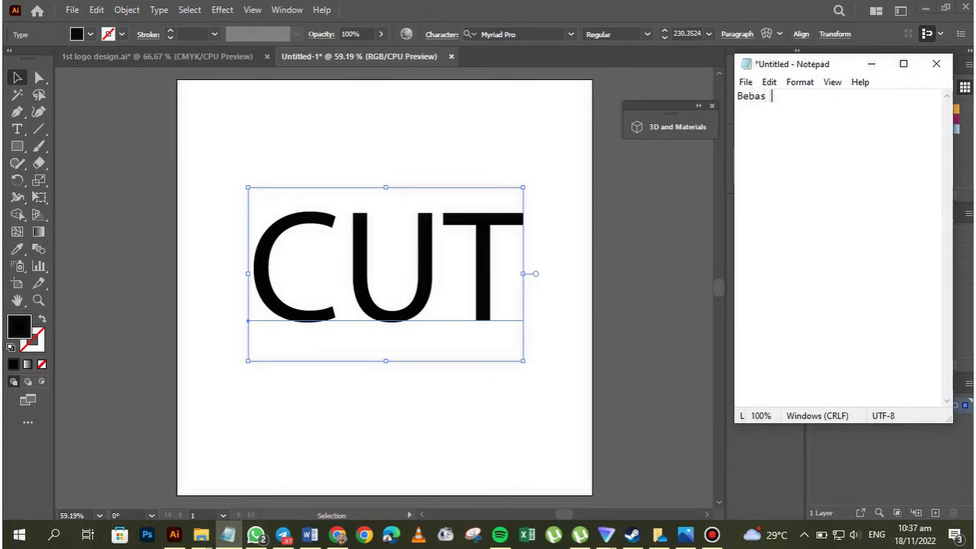
{"action": "type", "text": "Nue"}
{"action": "key", "text": "Left"}
{"action": "key", "text": "Left"}
{"action": "key", "text": "Left"}
{"action": "key", "text": "Left"}
{"action": "key", "text": "Left"}
{"action": "key", "text": "Left"}
{"action": "key", "text": "Left"}
{"action": "key", "text": "Left"}
{"action": "key", "text": "Left"}
{"action": "key", "text": "Return"}
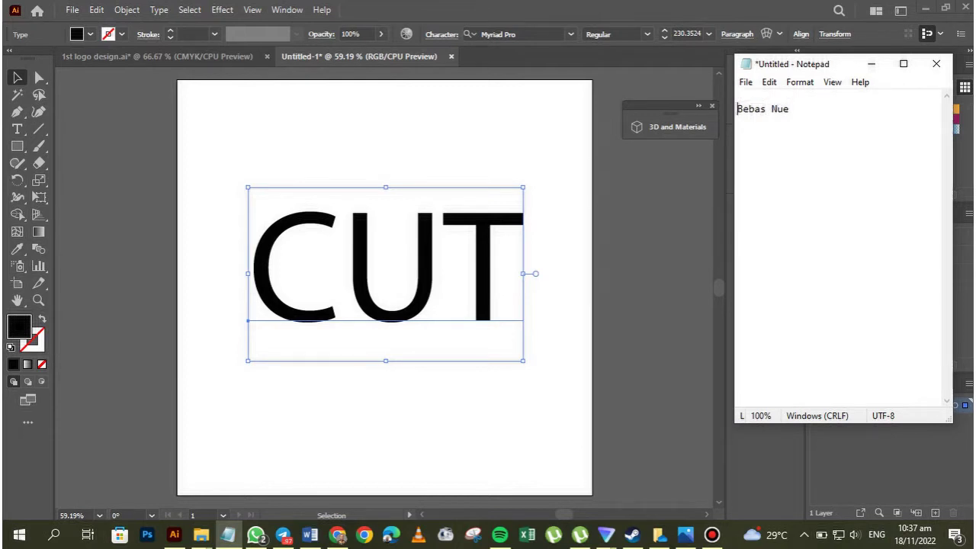
{"action": "key", "text": "Up"}
{"action": "type", "text": "font type:"}
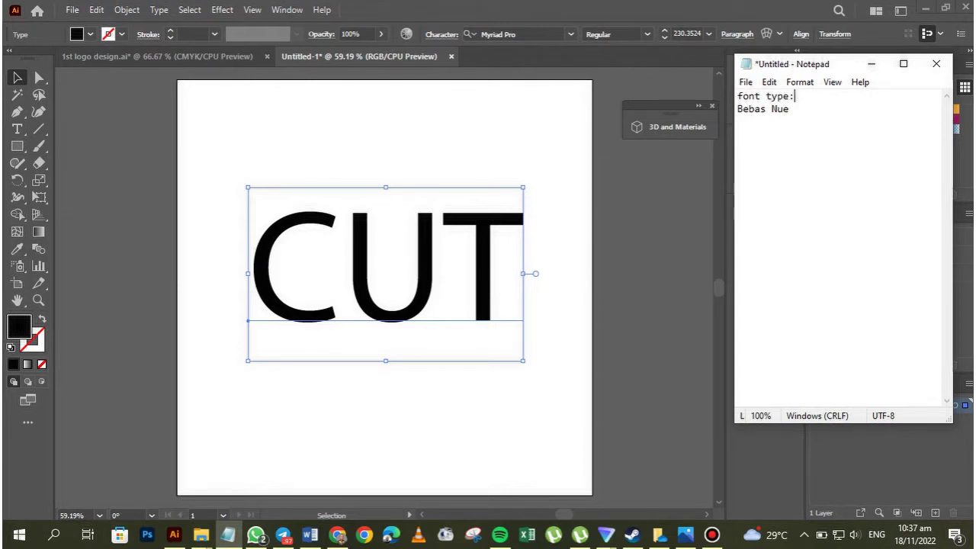
Step: Add the line '1. Create text: CUT' above the font notes
{"action": "left_click", "coordinate": [739, 96]}
{"action": "key", "text": "Return"}
{"action": "key", "text": "Return"}
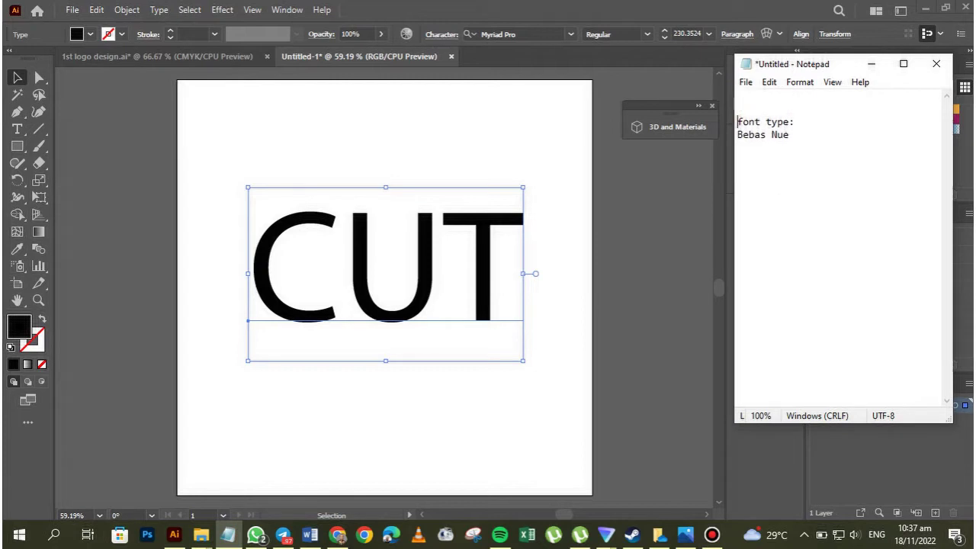
{"action": "key", "text": "Up"}
{"action": "type", "text": "1,"}
{"action": "key", "text": "BackSpace"}
{"action": "type", "text": ". Cen"}
{"action": "key", "text": "Delete"}
{"action": "key", "text": "Delete"}
{"action": "key", "text": "Delete"}
{"action": "key", "text": "Delete"}
{"action": "key", "text": "Delete"}
{"action": "type", "text": "r"}
{"action": "key", "text": "ctrl+z"}
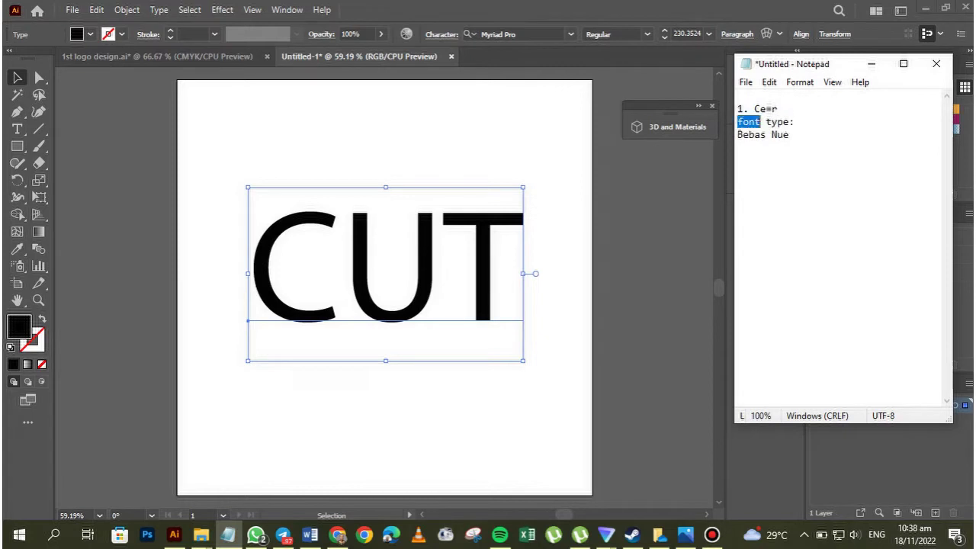
{"action": "left_click", "coordinate": [791, 114]}
{"action": "key", "text": "BackSpace"}
{"action": "key", "text": "BackSpace"}
{"action": "key", "text": "BackSpace"}
{"action": "type", "text": "reate text"}
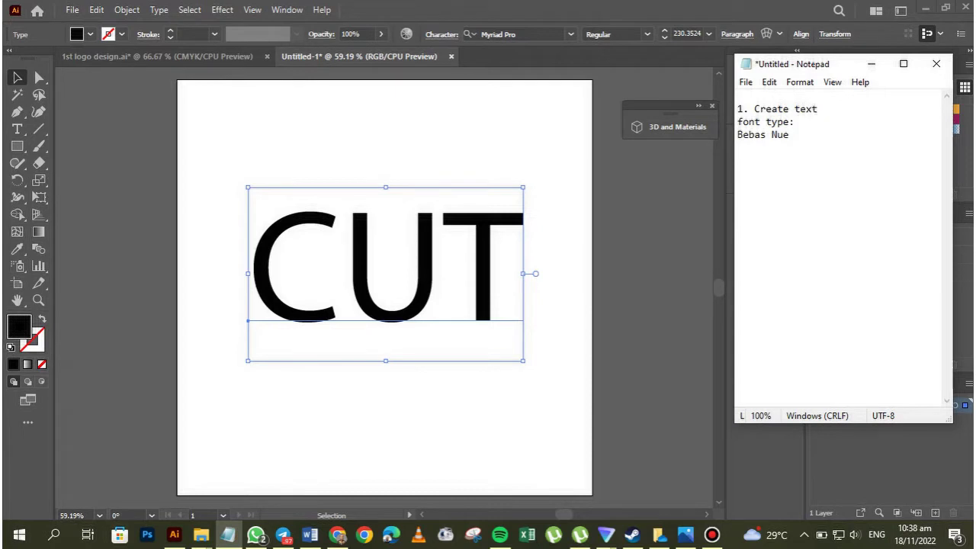
{"action": "type", "text": ": CUT"}
{"action": "left_click", "coordinate": [806, 145]}
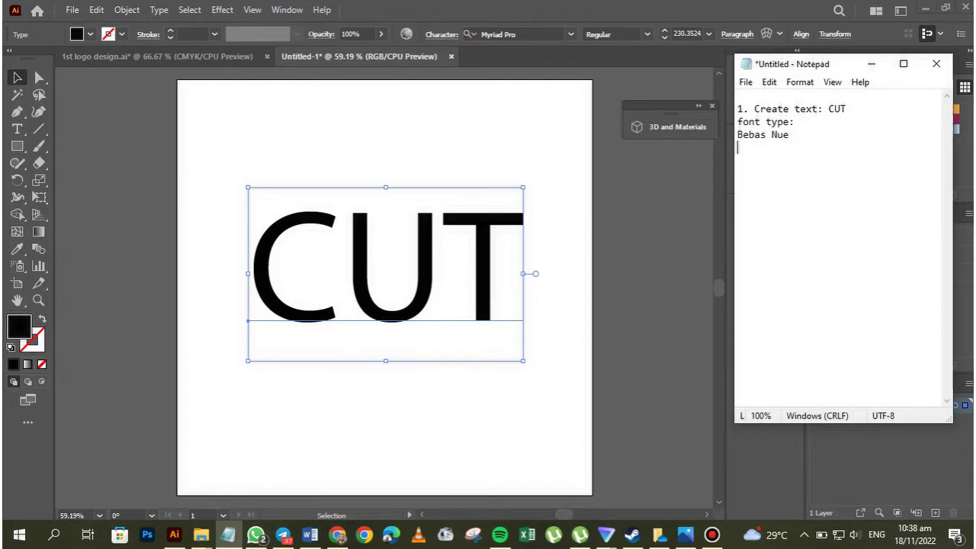
Step: Search 'beb' in the font family field and apply Bebas Neue Regular to CUT
{"action": "left_click", "coordinate": [493, 245]}
{"action": "left_click", "coordinate": [528, 34]}
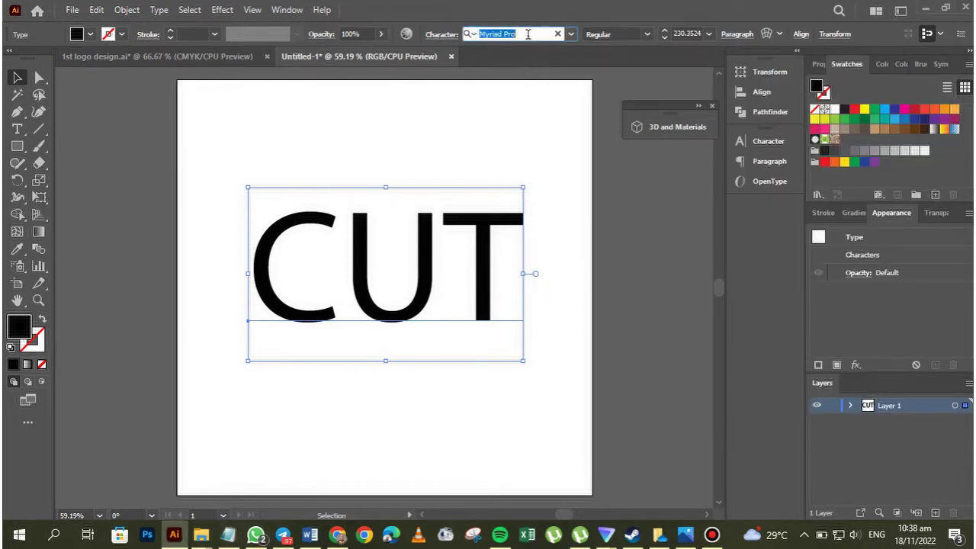
{"action": "type", "text": "beb"}
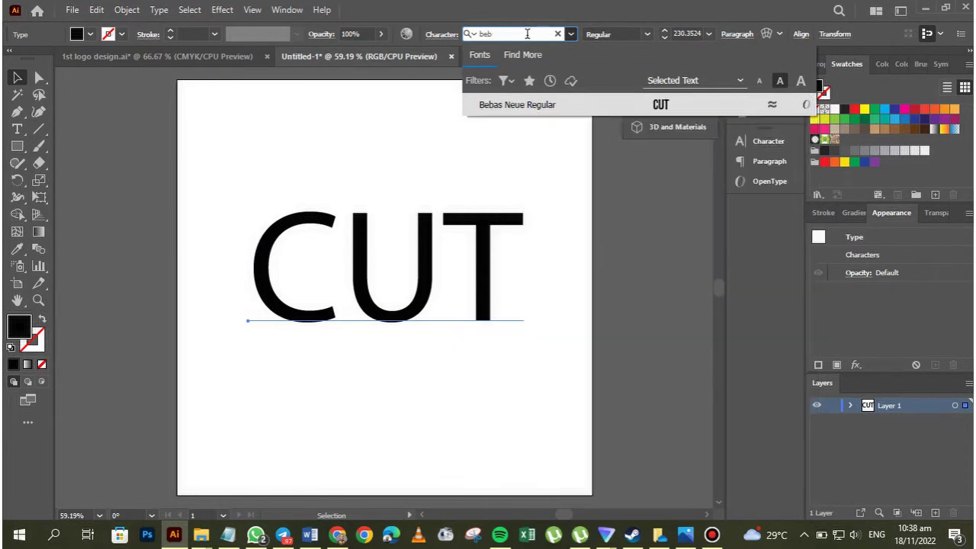
{"action": "left_click", "coordinate": [575, 104]}
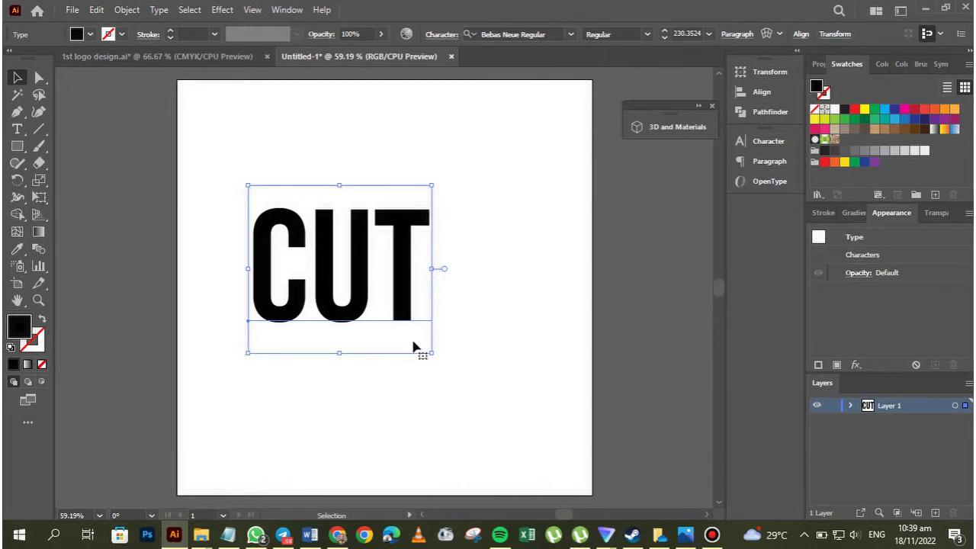
Step: Move CUT up-right and enlarge it from its corners to about 354 pt
{"action": "left_click_drag", "start_coordinate": [423, 283], "coordinate": [453, 272]}
{"action": "left_click_drag", "start_coordinate": [458, 339], "coordinate": [526, 398]}
{"action": "left_click_drag", "start_coordinate": [279, 174], "coordinate": [231, 137]}
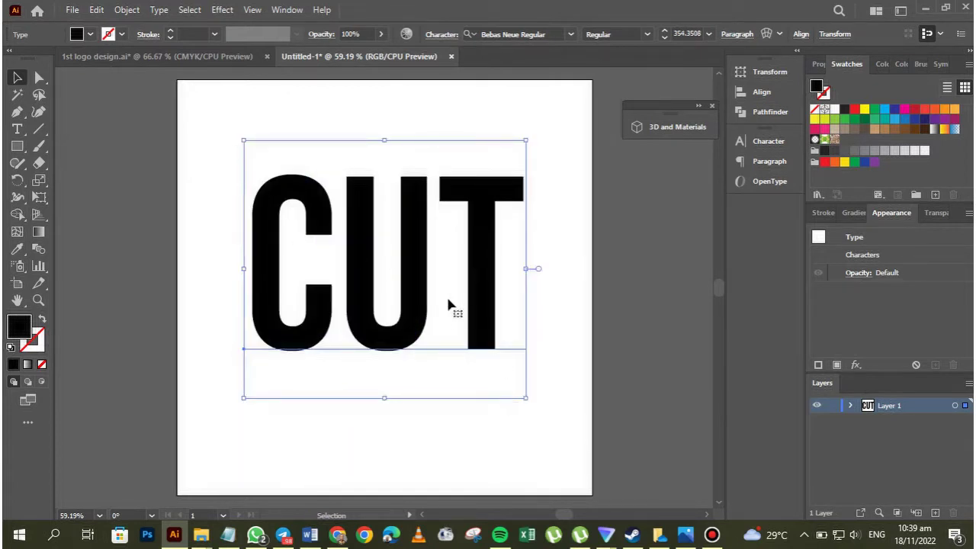
{"action": "key", "text": "ctrl+minus"}
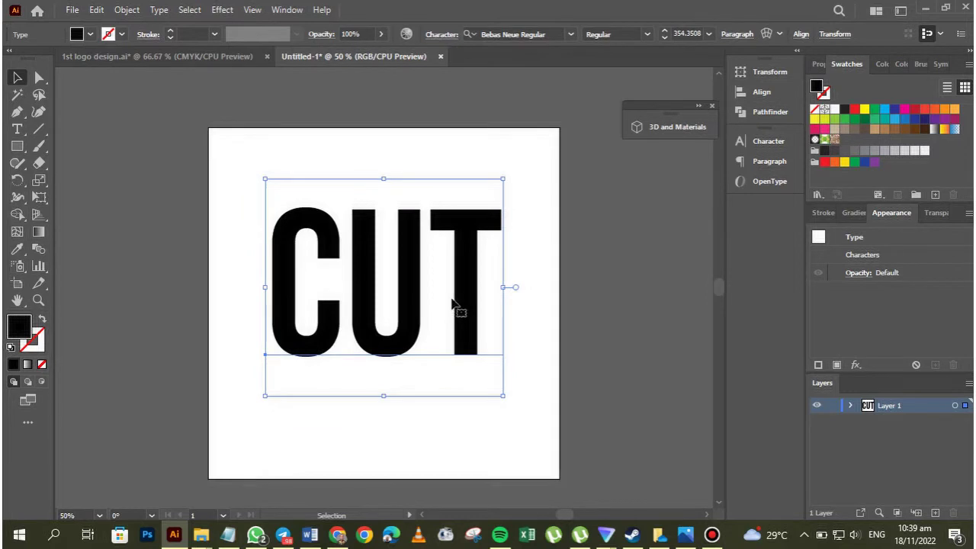
Step: Drag a copy of CUT off the artboard to the left, then reselect the original
{"action": "left_click", "coordinate": [392, 357]}
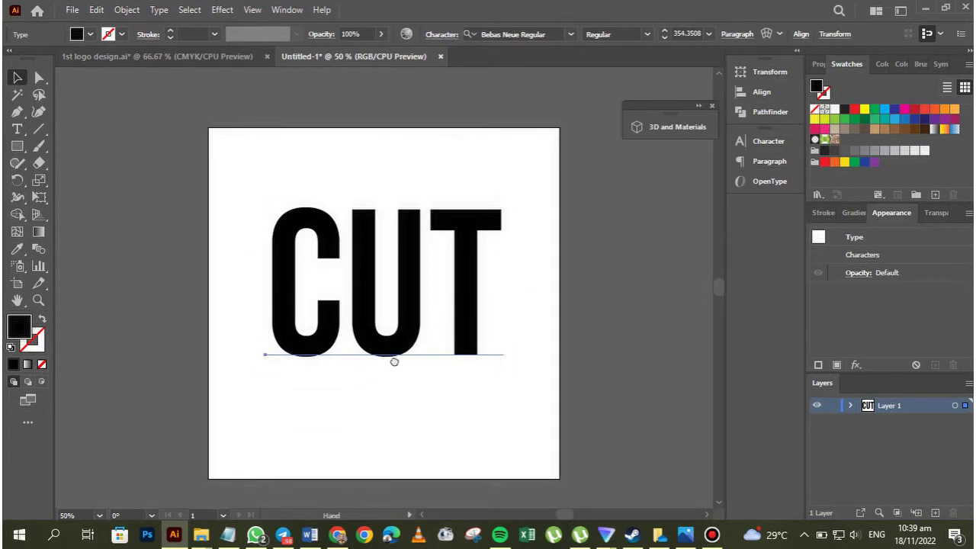
{"action": "scroll", "coordinate": [427, 362], "scroll_direction": "left", "scroll_amount": 3}
{"action": "left_click", "coordinate": [458, 367]}
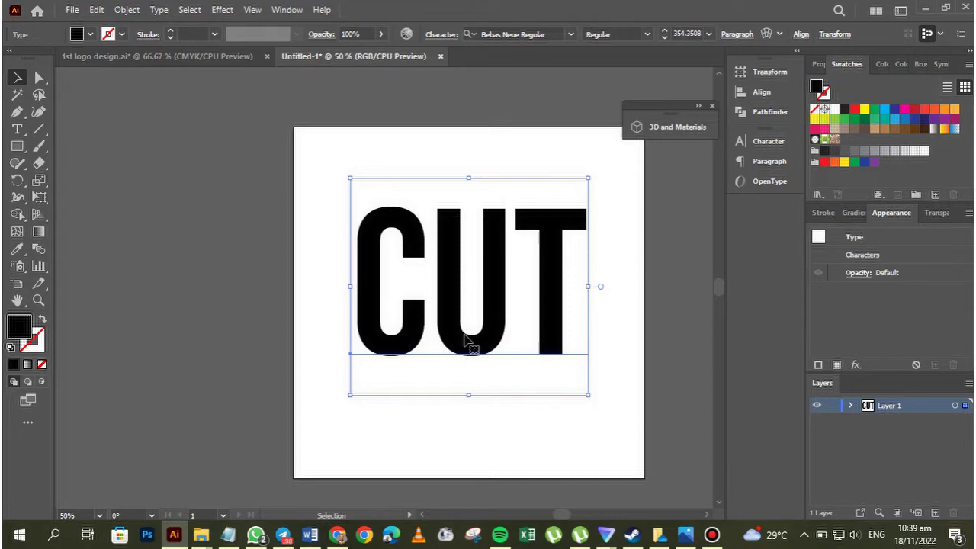
{"action": "left_click_drag", "start_coordinate": [469, 342], "coordinate": [152, 343]}
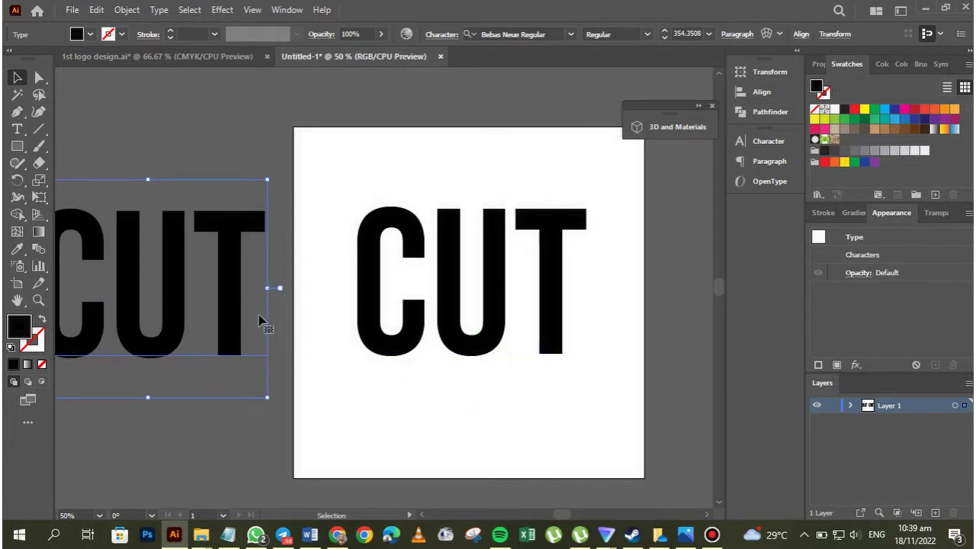
{"action": "left_click_drag", "start_coordinate": [235, 322], "coordinate": [214, 327]}
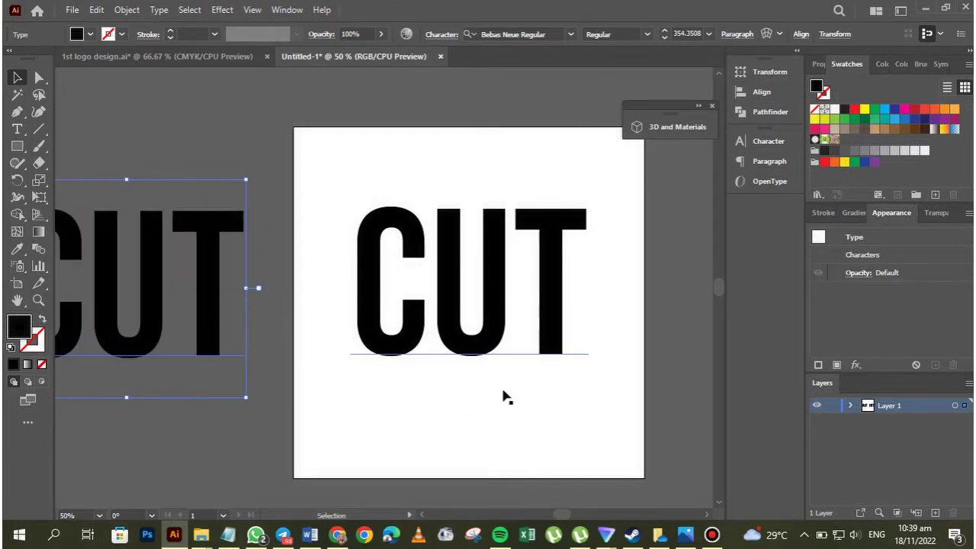
{"action": "left_click_drag", "start_coordinate": [493, 401], "coordinate": [371, 390]}
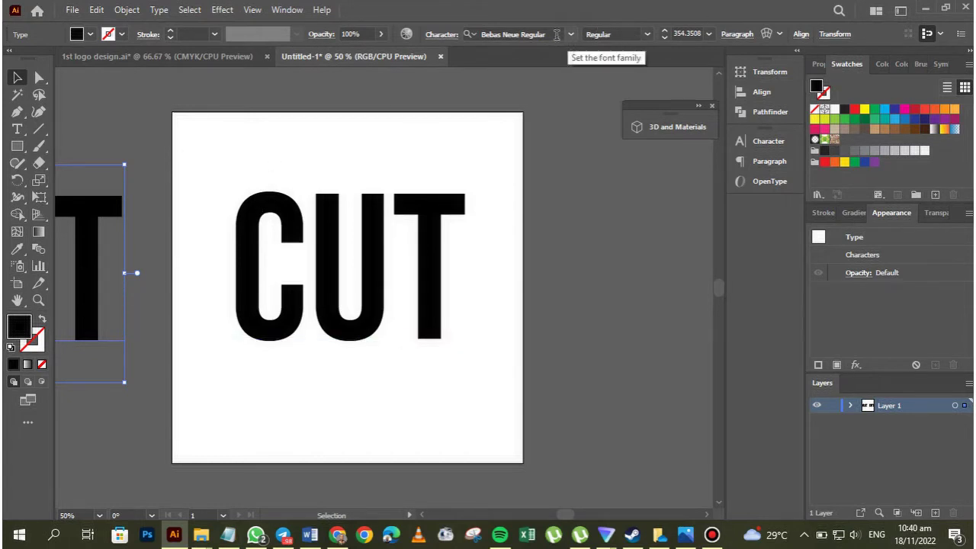
{"action": "left_click", "coordinate": [505, 34]}
{"action": "left_click", "coordinate": [90, 284]}
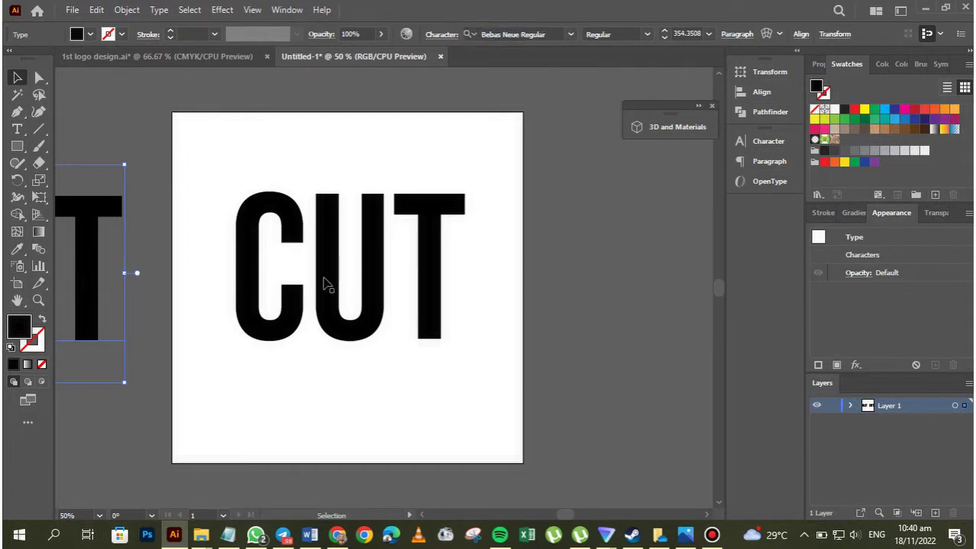
{"action": "left_click", "coordinate": [374, 301]}
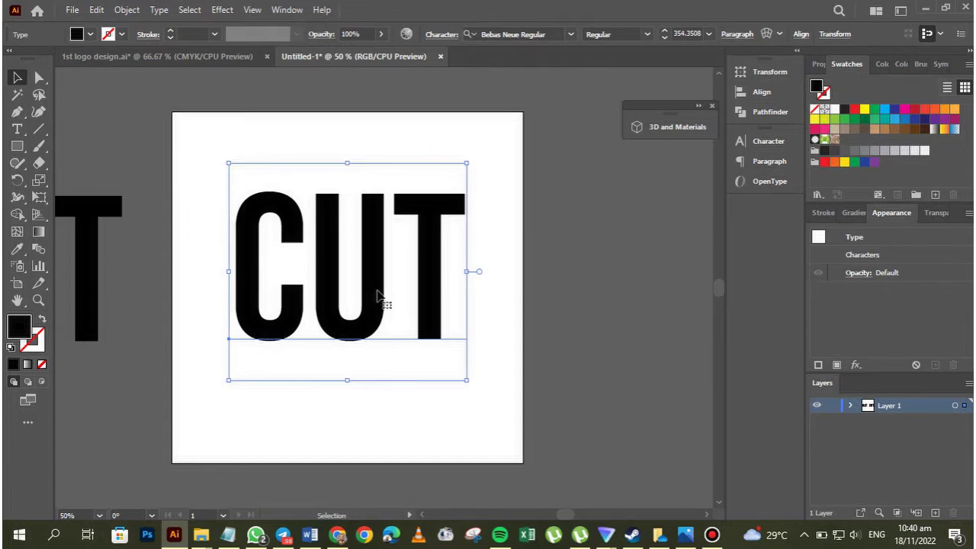
Step: Create outlines for the CUT text from its context menu
{"action": "right_click", "coordinate": [377, 299]}
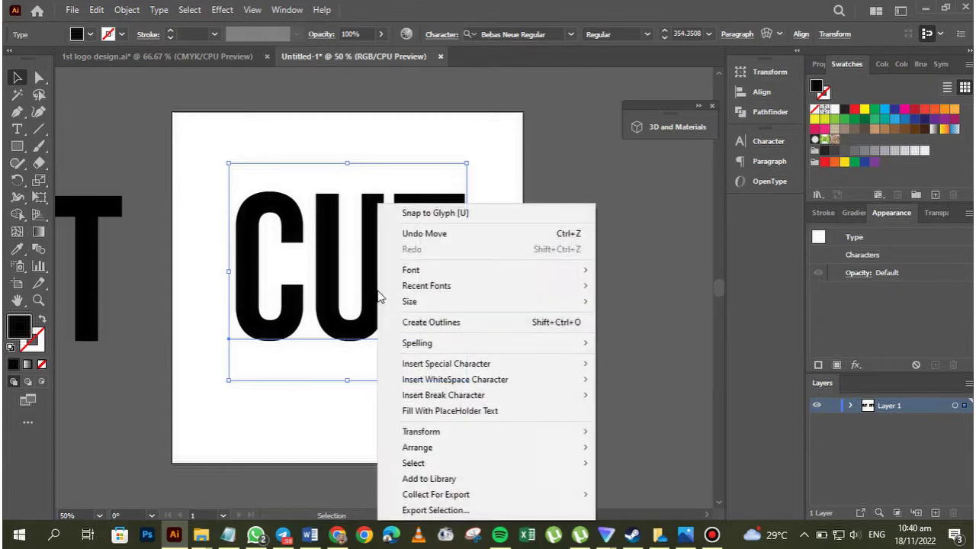
{"action": "left_click", "coordinate": [416, 323]}
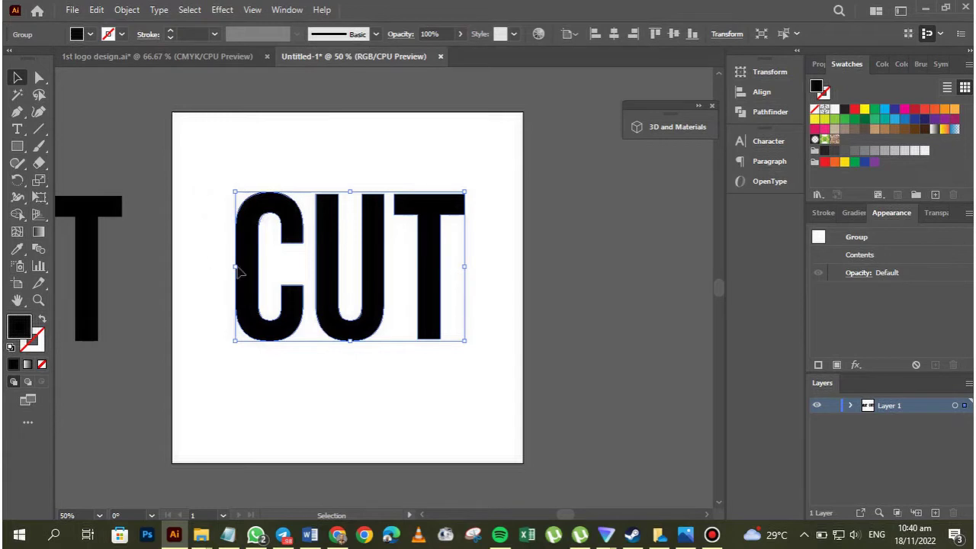
{"action": "key", "text": "a"}
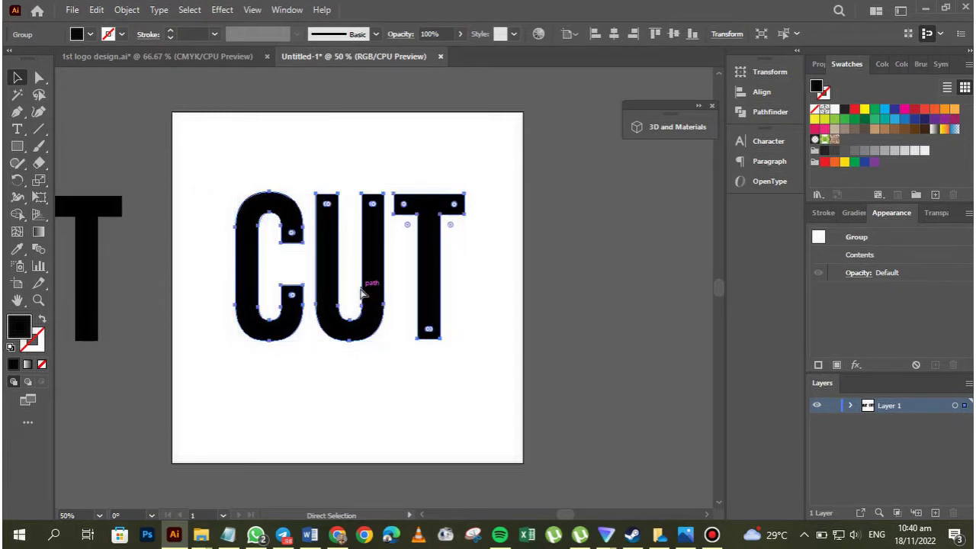
{"action": "key", "text": "ctrl+z"}
{"action": "key", "text": "v"}
{"action": "key", "text": "ctrl+z"}
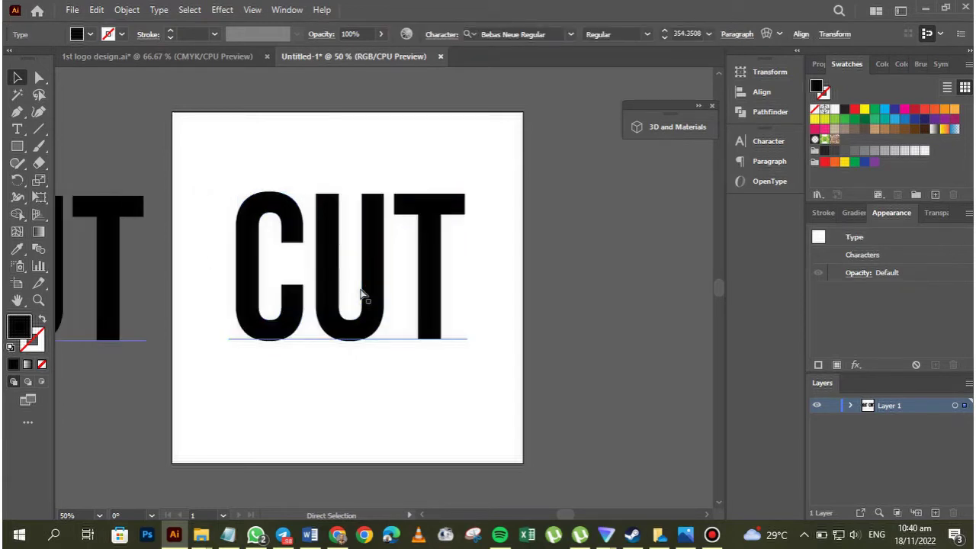
{"action": "key", "text": "a"}
{"action": "key", "text": "v"}
{"action": "key", "text": "ctrl+shift+z"}
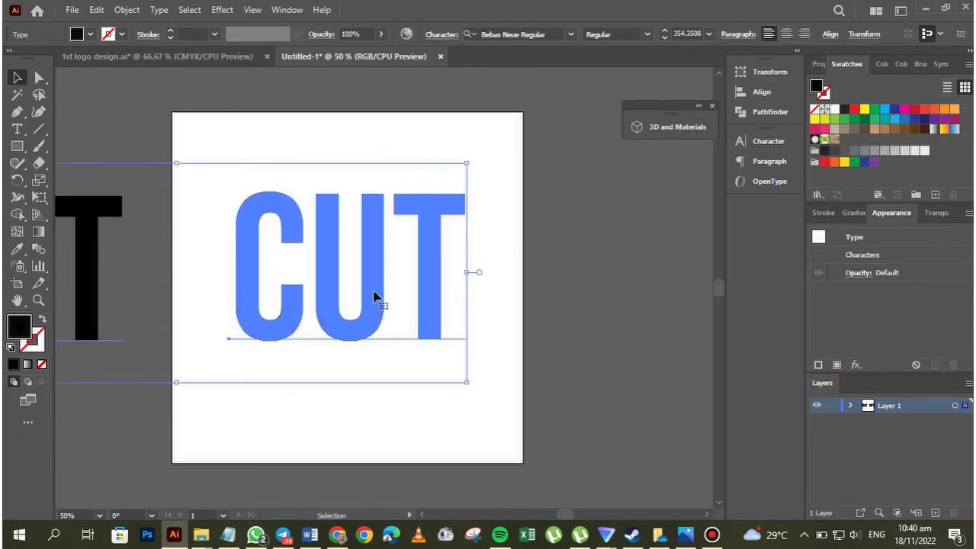
{"action": "left_click", "coordinate": [585, 360]}
{"action": "left_click", "coordinate": [383, 319]}
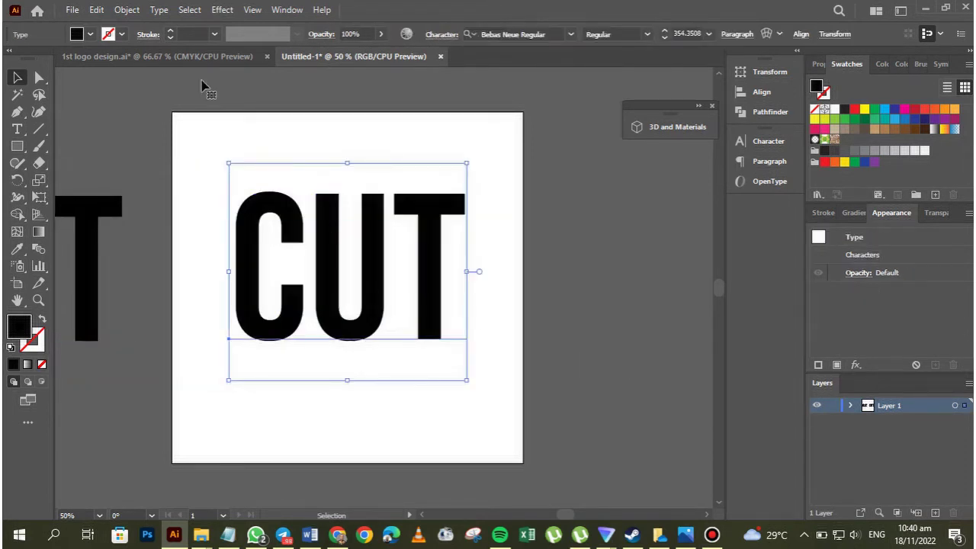
Step: Expand the CUT letters with Object and Fill checked, then reselect them
{"action": "left_click", "coordinate": [126, 11]}
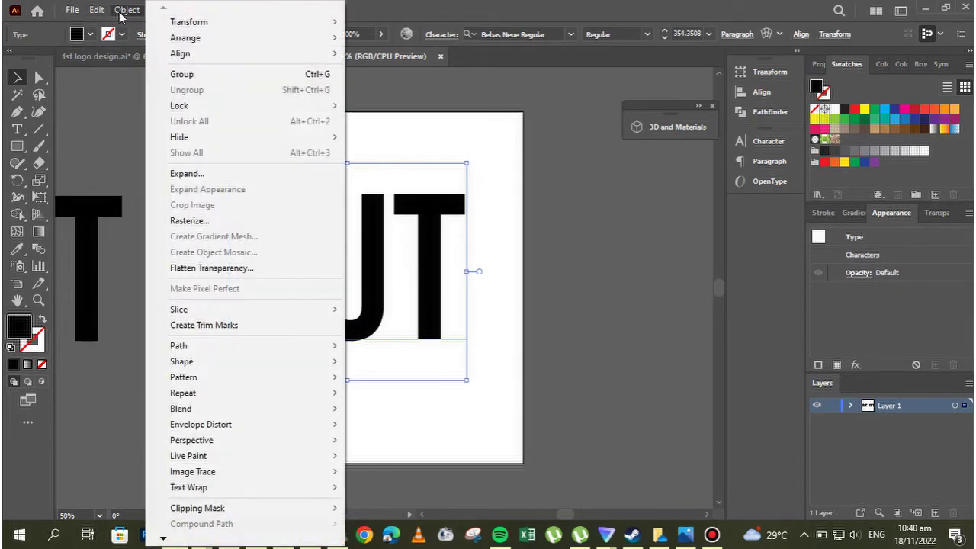
{"action": "left_click", "coordinate": [190, 176]}
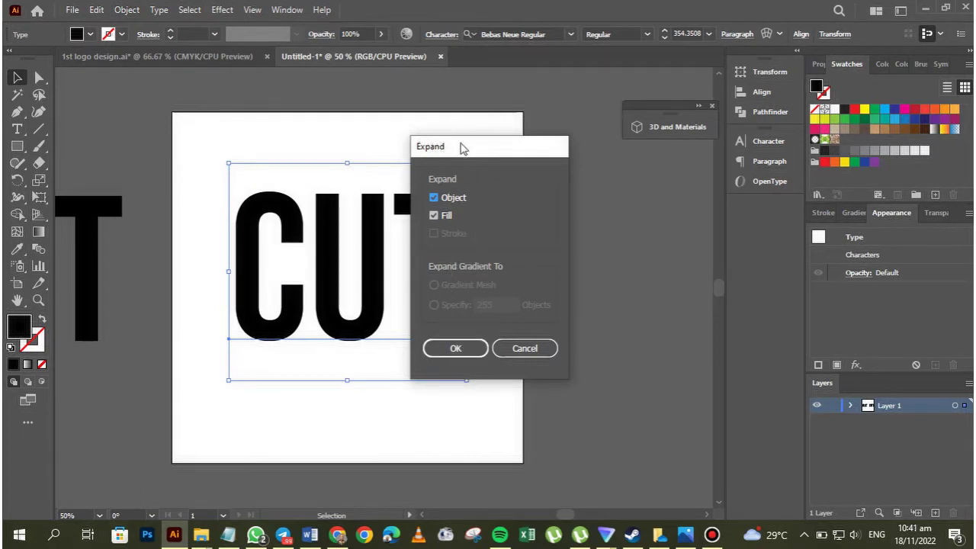
{"action": "left_click_drag", "start_coordinate": [463, 148], "coordinate": [597, 172]}
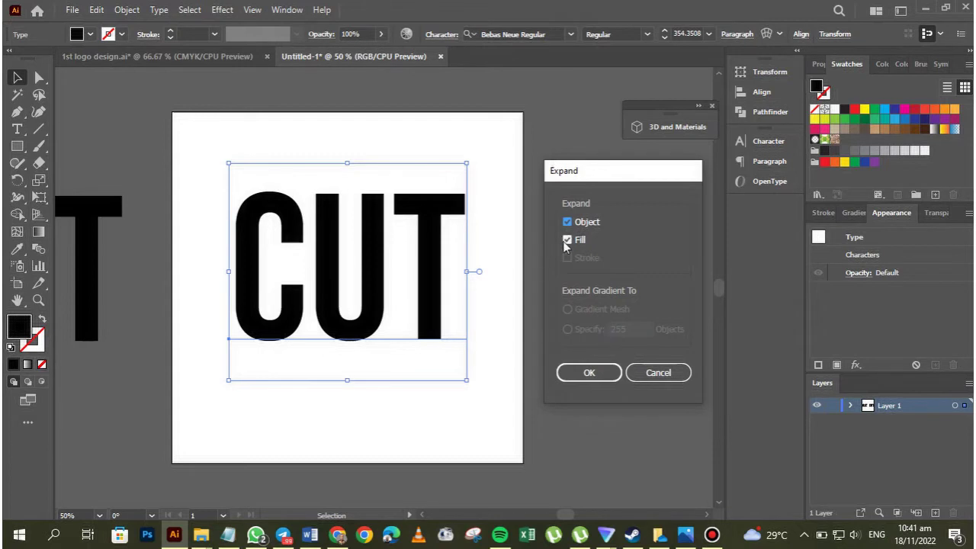
{"action": "left_click", "coordinate": [579, 372]}
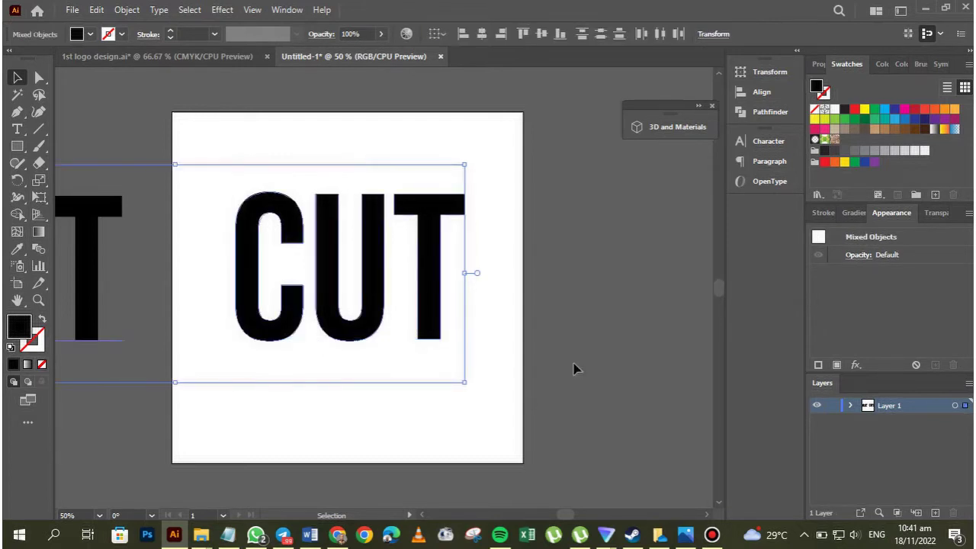
{"action": "left_click", "coordinate": [577, 367]}
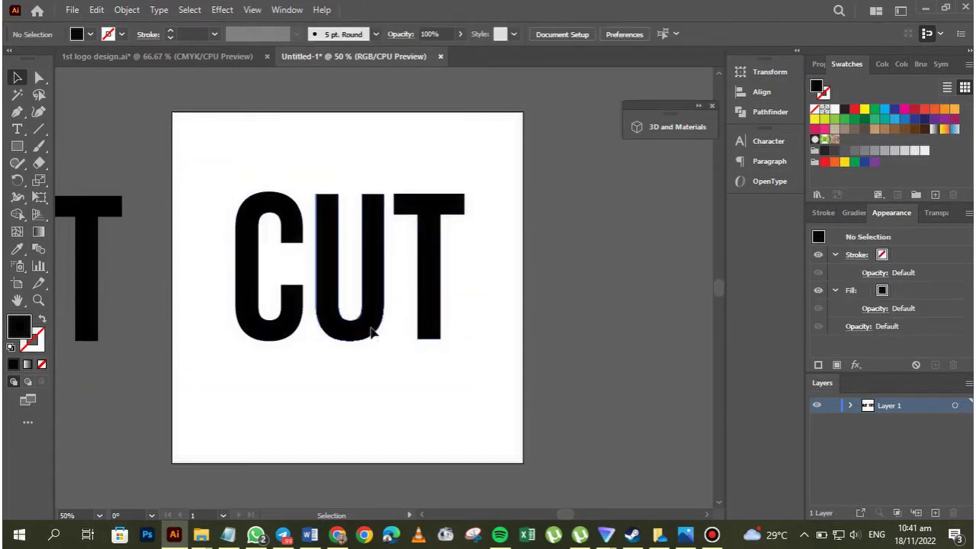
{"action": "left_click", "coordinate": [371, 332]}
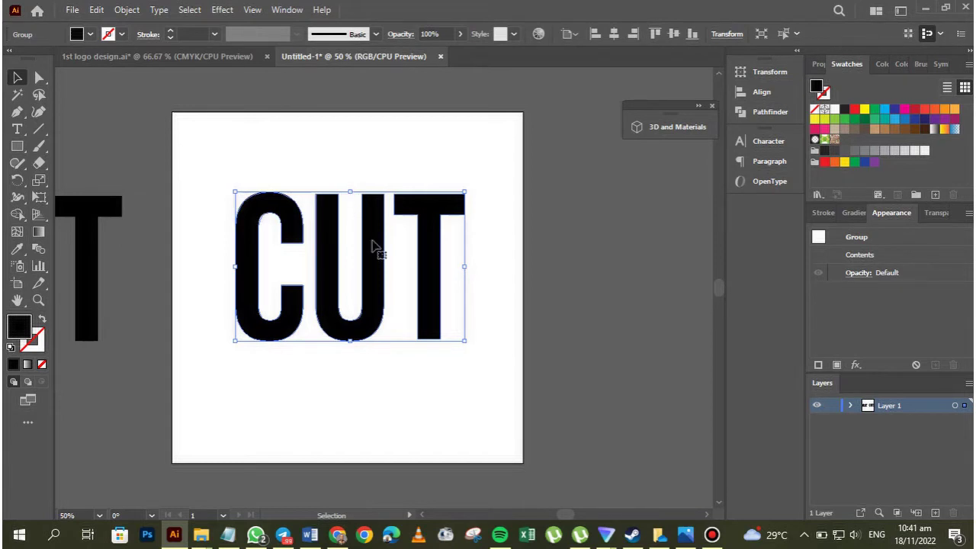
Step: Add a Notepad note that the Knife tool cuts vectors and shapes
{"action": "left_click", "coordinate": [232, 537]}
{"action": "left_click", "coordinate": [232, 537]}
{"action": "left_click", "coordinate": [231, 537]}
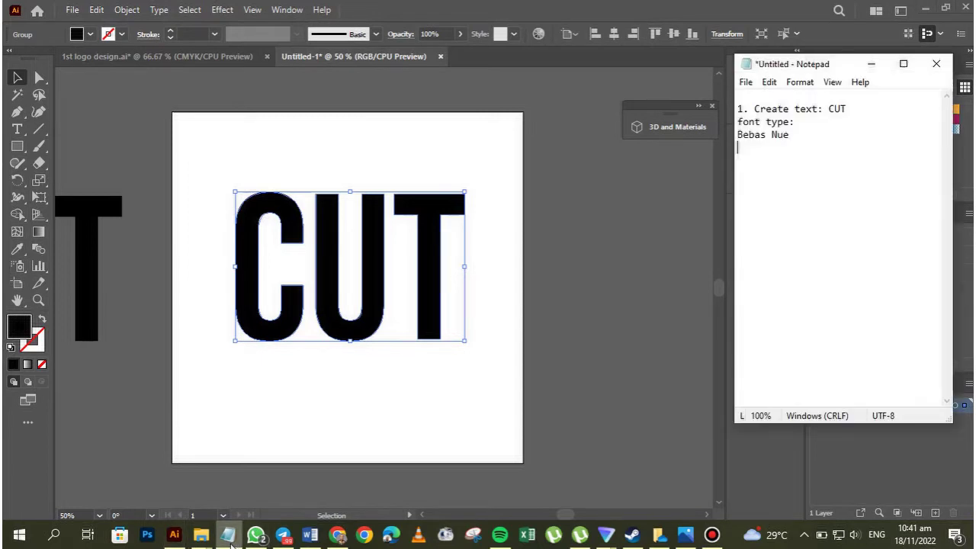
{"action": "left_click", "coordinate": [828, 159]}
{"action": "type", "text": "Kni"}
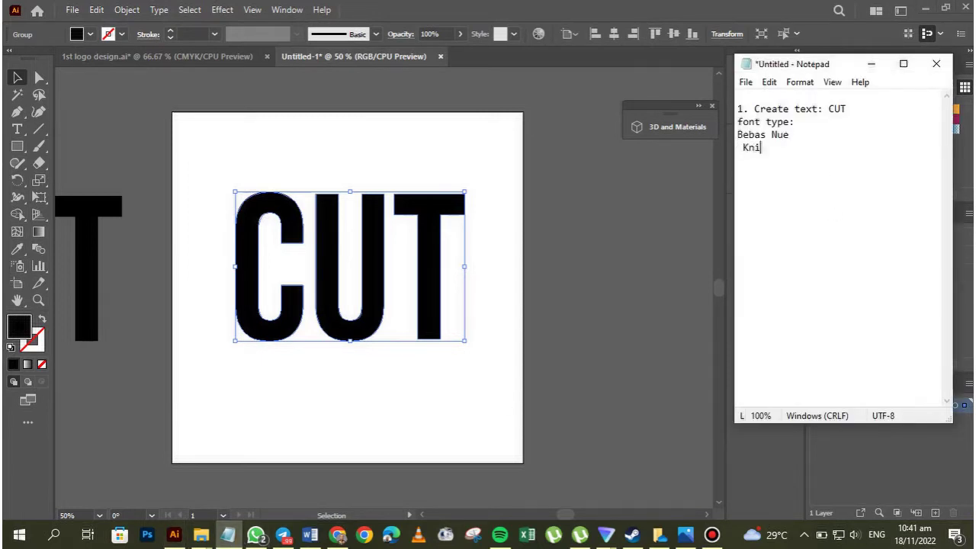
{"action": "type", "text": "fe too for cutt"}
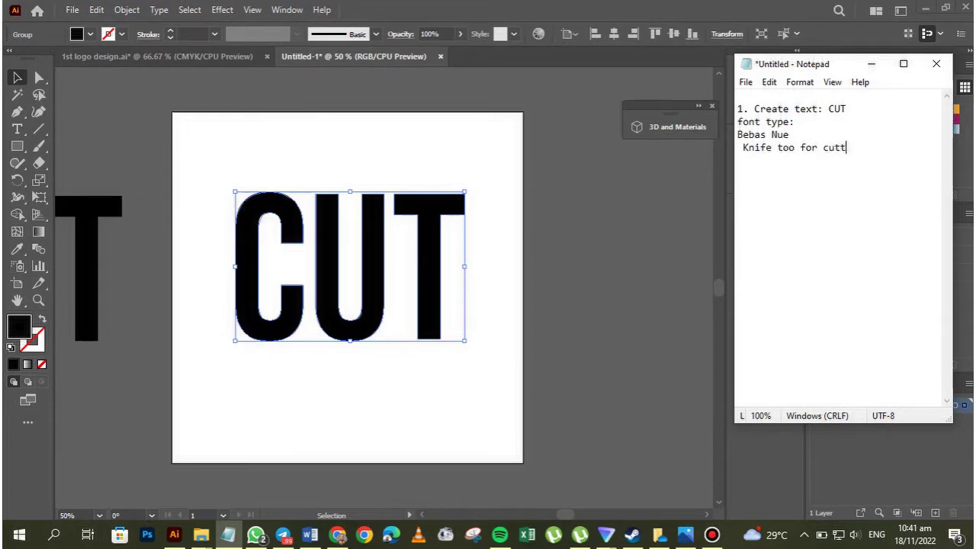
{"action": "type", "text": "ing vectors,  sha"}
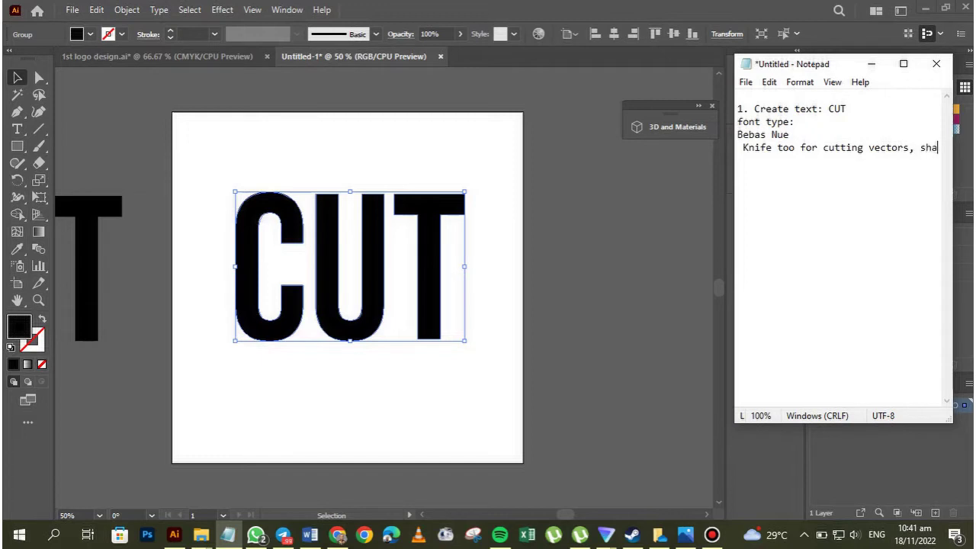
{"action": "type", "text": "pes."}
{"action": "key", "text": "Return"}
{"action": "key", "text": "Return"}
Step: Add a note that the Scissors tool cuts lines, strokes and outlines
{"action": "type", "text": "Scisso"}
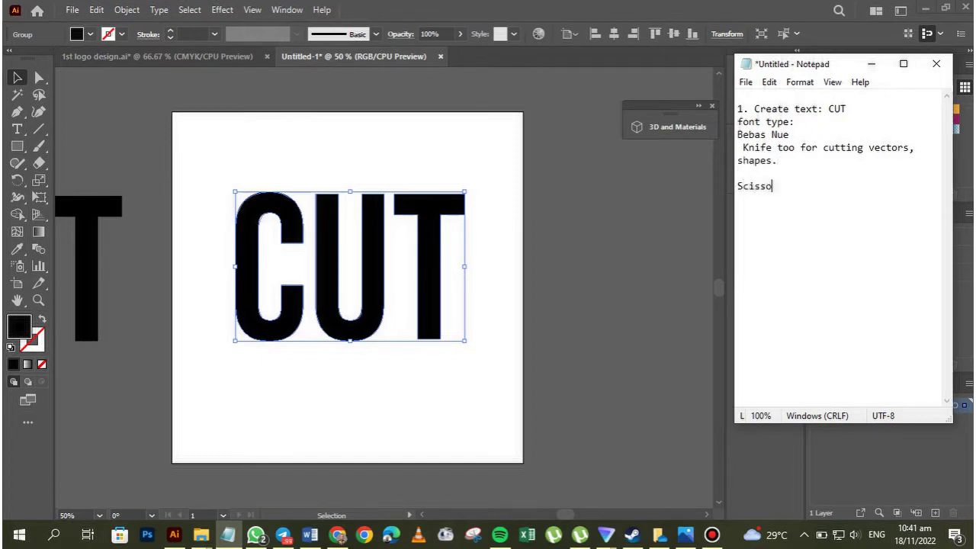
{"action": "type", "text": "rs tool fo"}
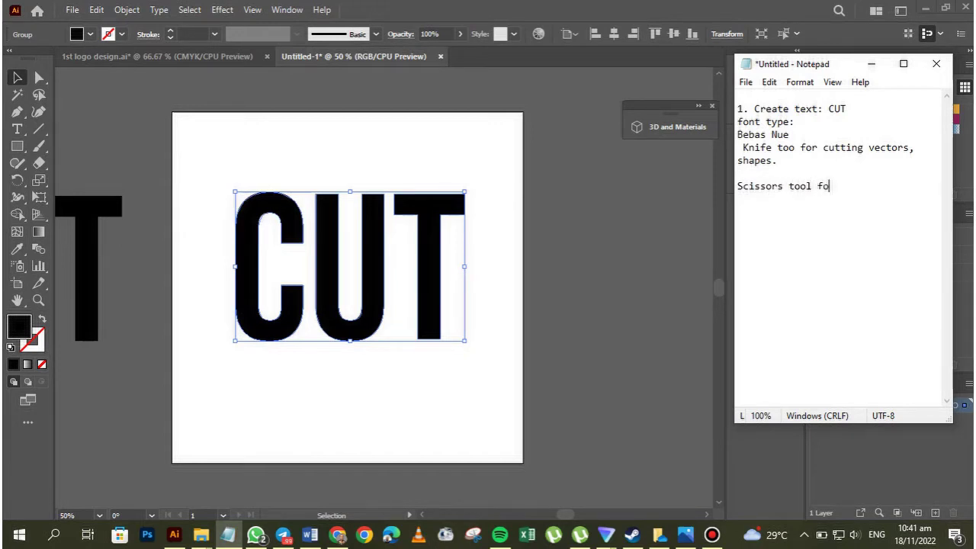
{"action": "type", "text": "r cutting line, "}
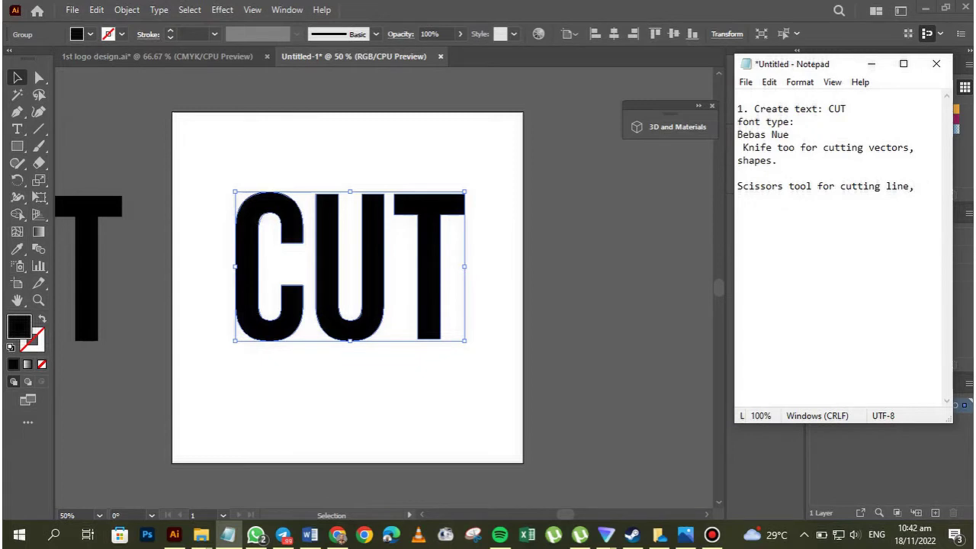
{"action": "type", "text": "strokes, outli"}
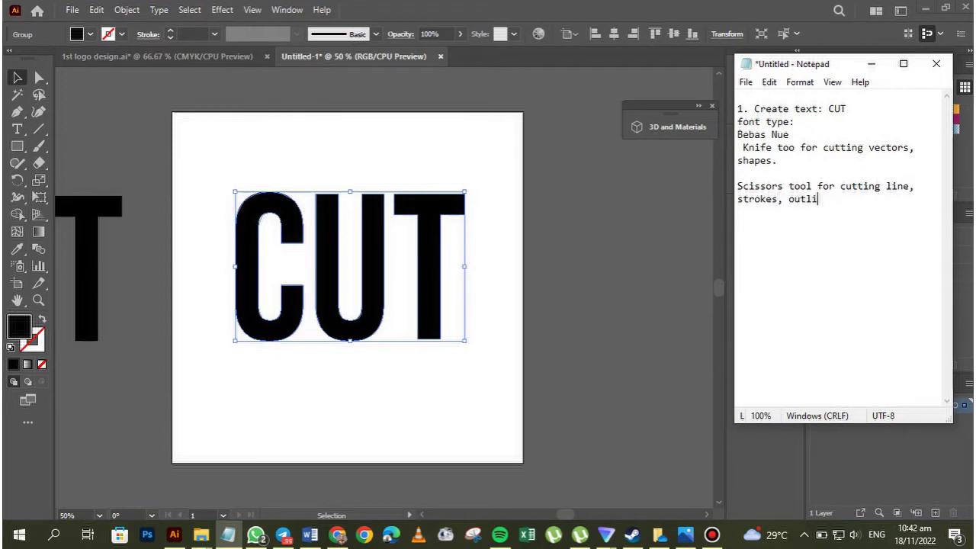
{"action": "type", "text": "ne"}
{"action": "key", "text": "BackSpace"}
{"action": "type", "text": "es"}
Step: Minimize Notepad and pick the Knife tool from the Eraser flyout
{"action": "left_click", "coordinate": [877, 66]}
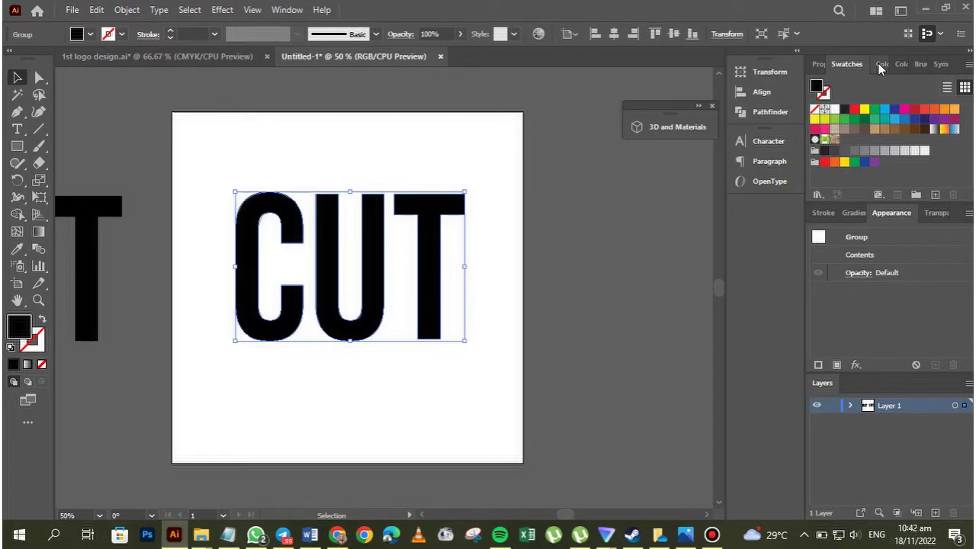
{"action": "left_click", "coordinate": [40, 166]}
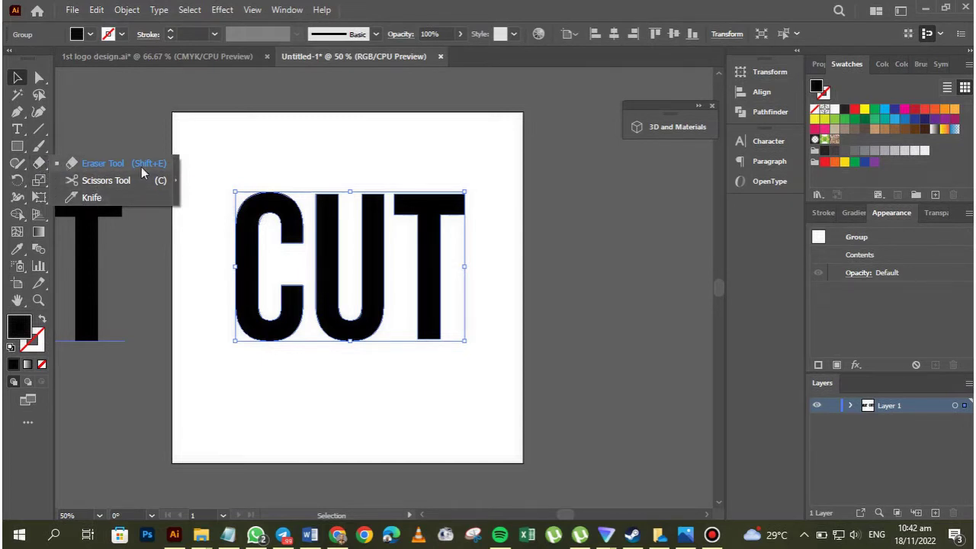
{"action": "left_click", "coordinate": [87, 200]}
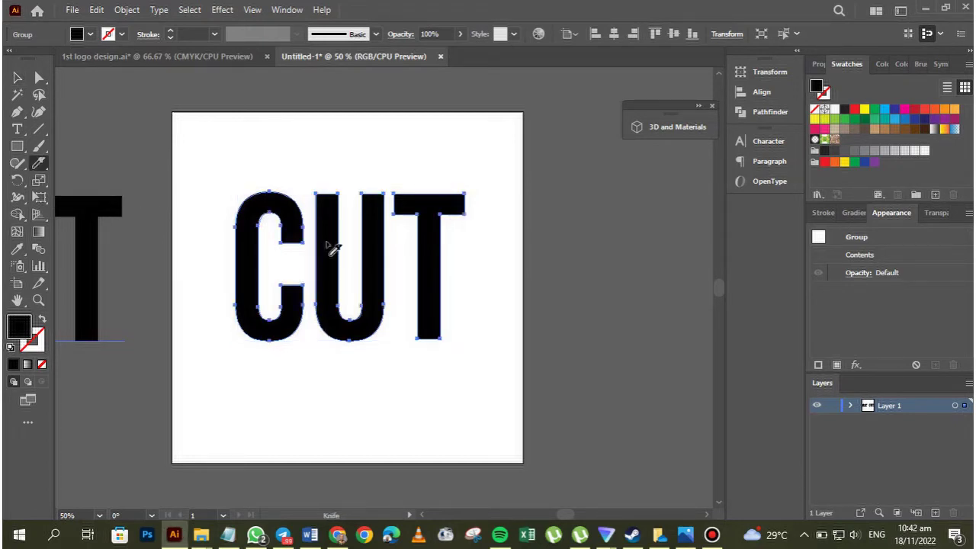
Step: Draw five trial Knife strokes in empty space beside the letters
{"action": "mouse_move", "coordinate": [554, 177]}
{"action": "left_mouse_down"}
{"action": "mouse_move", "coordinate": [588, 244]}
{"action": "mouse_move", "coordinate": [579, 239]}
{"action": "mouse_move", "coordinate": [619, 199]}
{"action": "mouse_move", "coordinate": [662, 169]}
{"action": "mouse_move", "coordinate": [617, 172]}
{"action": "mouse_move", "coordinate": [601, 191]}
{"action": "mouse_move", "coordinate": [641, 293]}
{"action": "mouse_move", "coordinate": [588, 211]}
{"action": "mouse_move", "coordinate": [577, 172]}
{"action": "mouse_move", "coordinate": [643, 198]}
{"action": "mouse_move", "coordinate": [653, 245]}
{"action": "mouse_move", "coordinate": [642, 256]}
{"action": "mouse_move", "coordinate": [601, 224]}
{"action": "mouse_move", "coordinate": [624, 222]}
{"action": "mouse_move", "coordinate": [654, 251]}
{"action": "mouse_move", "coordinate": [645, 276]}
{"action": "left_mouse_up"}
{"action": "mouse_move", "coordinate": [591, 195]}
{"action": "left_mouse_down"}
{"action": "mouse_move", "coordinate": [627, 206]}
{"action": "mouse_move", "coordinate": [640, 257]}
{"action": "mouse_move", "coordinate": [621, 164]}
{"action": "mouse_move", "coordinate": [604, 188]}
{"action": "mouse_move", "coordinate": [650, 228]}
{"action": "mouse_move", "coordinate": [641, 244]}
{"action": "mouse_move", "coordinate": [595, 224]}
{"action": "mouse_move", "coordinate": [575, 153]}
{"action": "mouse_move", "coordinate": [558, 186]}
{"action": "mouse_move", "coordinate": [621, 262]}
{"action": "mouse_move", "coordinate": [612, 271]}
{"action": "mouse_move", "coordinate": [620, 222]}
{"action": "mouse_move", "coordinate": [645, 190]}
{"action": "mouse_move", "coordinate": [585, 133]}
{"action": "mouse_move", "coordinate": [623, 257]}
{"action": "left_mouse_up"}
{"action": "mouse_move", "coordinate": [677, 161]}
{"action": "left_mouse_down"}
{"action": "mouse_move", "coordinate": [589, 271]}
{"action": "mouse_move", "coordinate": [592, 257]}
{"action": "mouse_move", "coordinate": [595, 279]}
{"action": "mouse_move", "coordinate": [677, 389]}
{"action": "mouse_move", "coordinate": [671, 366]}
{"action": "left_mouse_up"}
{"action": "mouse_move", "coordinate": [672, 180]}
{"action": "left_mouse_down"}
{"action": "mouse_move", "coordinate": [567, 320]}
{"action": "mouse_move", "coordinate": [588, 268]}
{"action": "left_mouse_up"}
{"action": "left_click_drag", "start_coordinate": [547, 183], "coordinate": [646, 344]}
Step: Slice diagonally from the C's lower left up past the T, then return to Selection
{"action": "mouse_move", "coordinate": [214, 326]}
{"action": "left_mouse_down"}
{"action": "mouse_move", "coordinate": [458, 235]}
{"action": "mouse_move", "coordinate": [496, 194]}
{"action": "mouse_move", "coordinate": [486, 171]}
{"action": "left_mouse_up"}
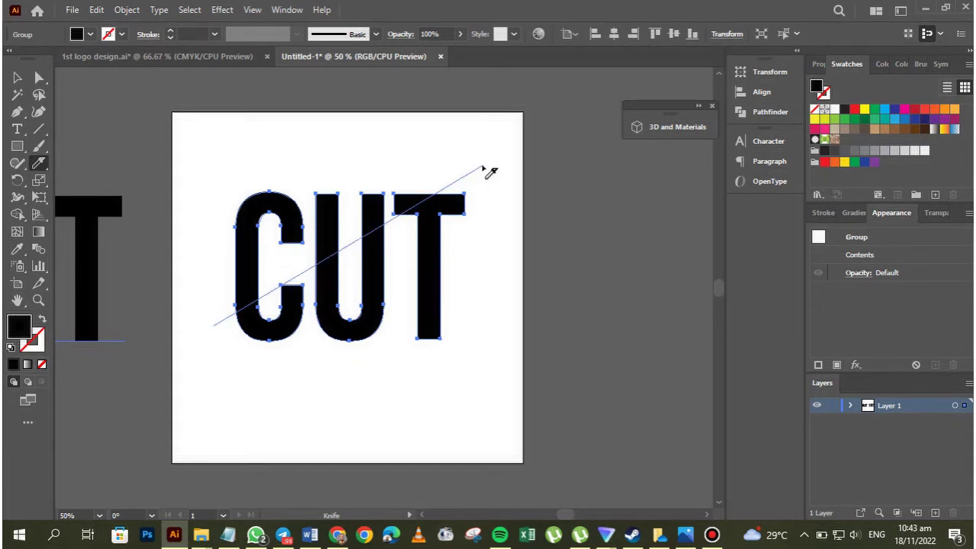
{"action": "left_click_drag", "start_coordinate": [486, 172], "coordinate": [481, 161]}
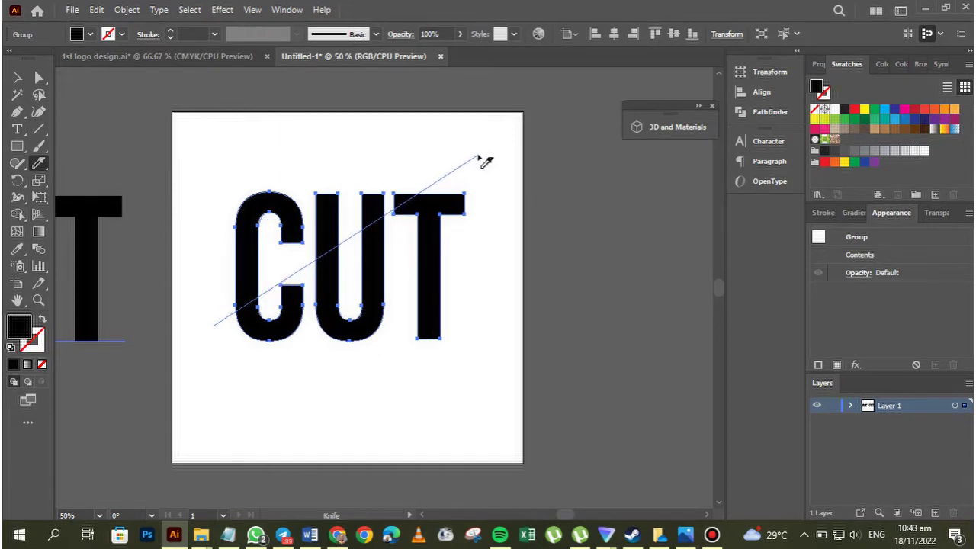
{"action": "left_click_drag", "start_coordinate": [481, 161], "coordinate": [482, 161]}
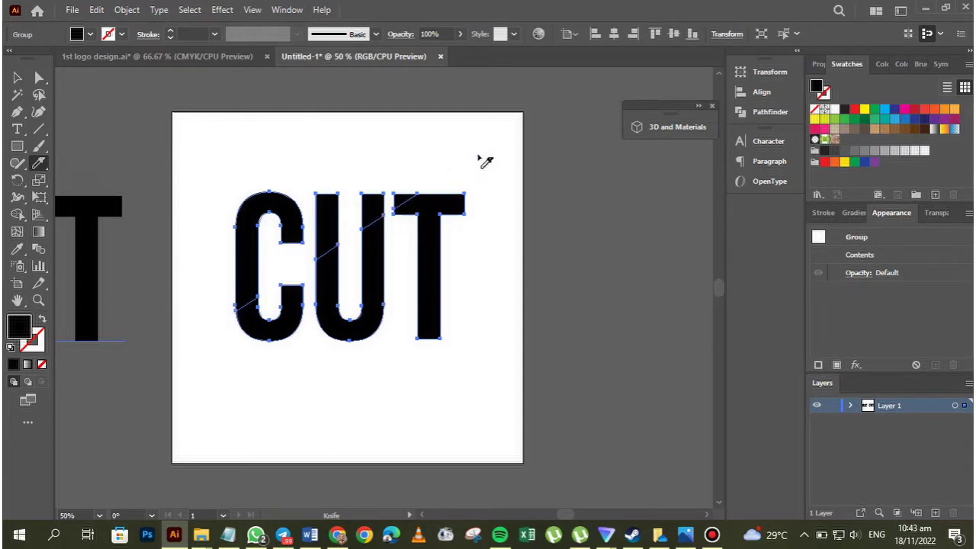
{"action": "left_click", "coordinate": [17, 77]}
Step: Ungroup the sliced CUT letters and raise the upper C piece about 17 px to open a gap
{"action": "left_click", "coordinate": [343, 199]}
{"action": "left_click", "coordinate": [335, 167]}
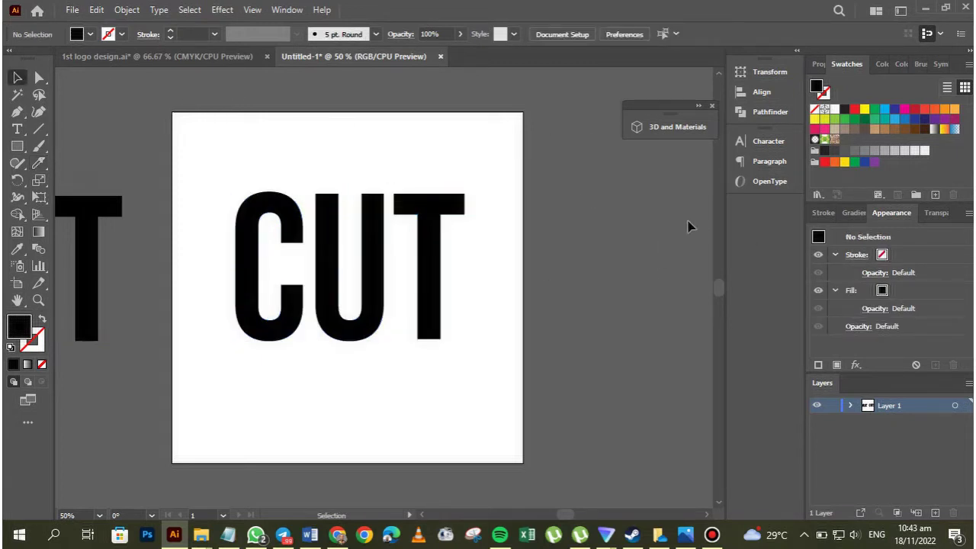
{"action": "left_click", "coordinate": [262, 208]}
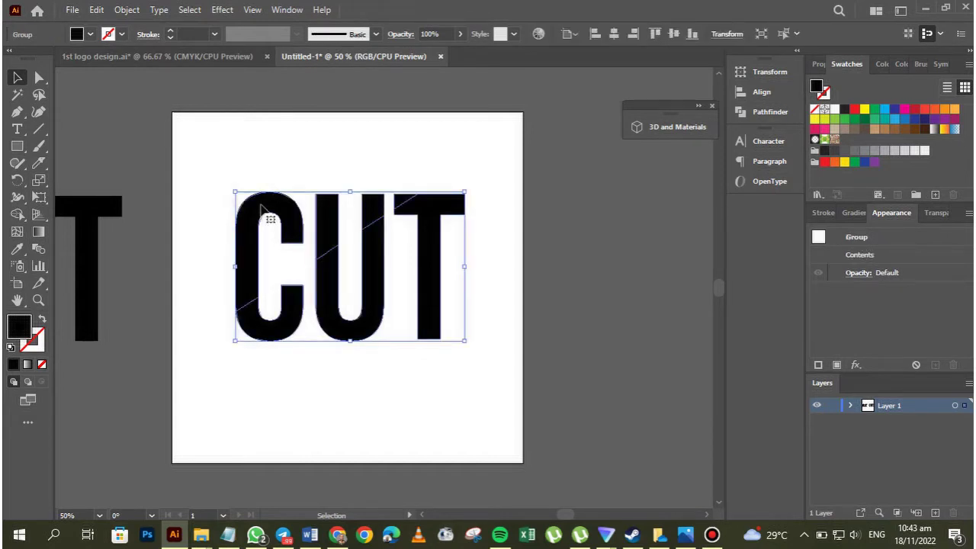
{"action": "right_click", "coordinate": [262, 208]}
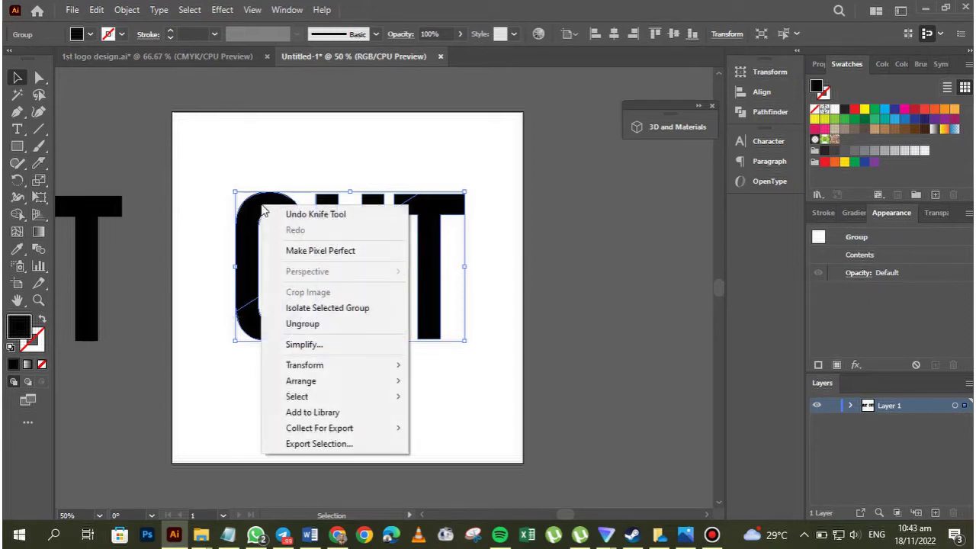
{"action": "left_click", "coordinate": [351, 323]}
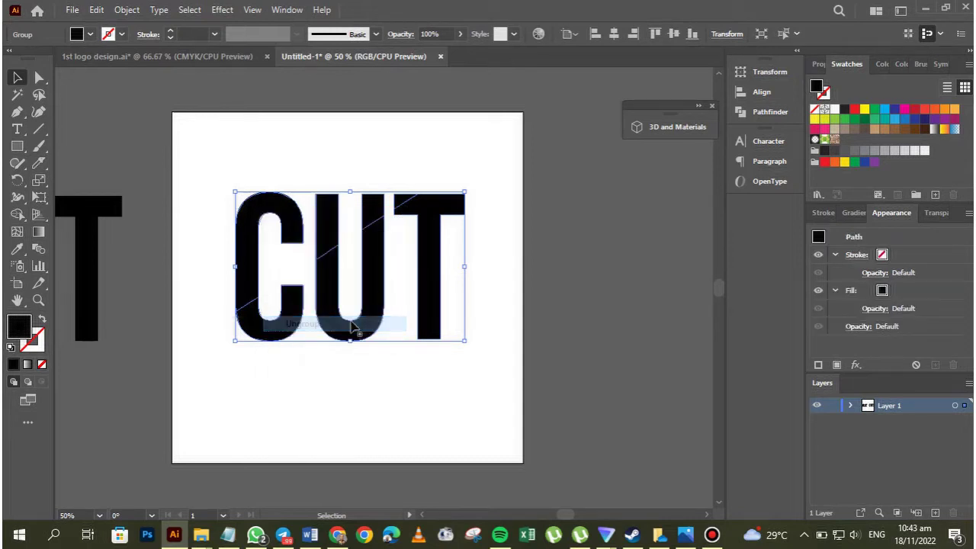
{"action": "left_click", "coordinate": [480, 323]}
{"action": "left_click_drag", "start_coordinate": [267, 217], "coordinate": [405, 192]}
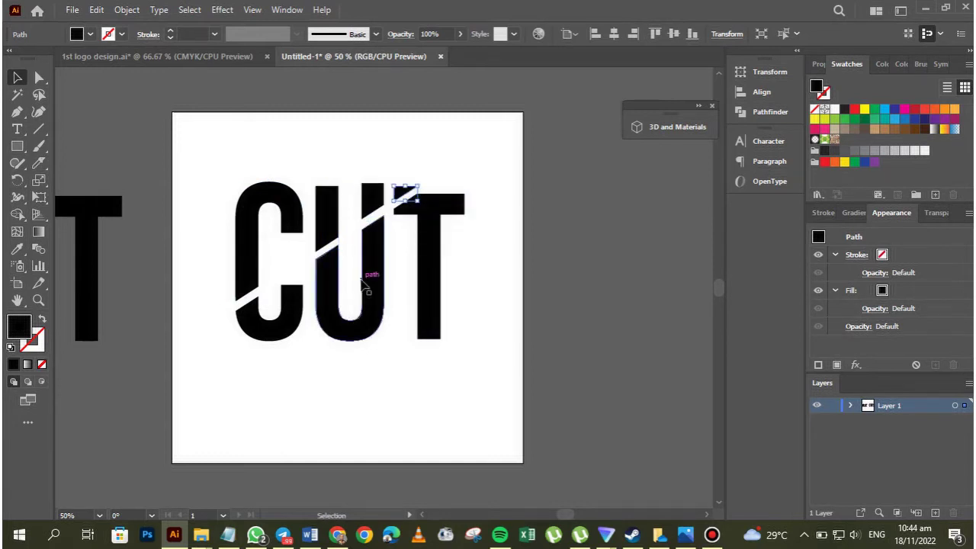
Step: Undo the piece moves so C, U and T sit flush, then select the upper C piece
{"action": "key", "text": "a"}
{"action": "key", "text": "ctrl+z"}
{"action": "key", "text": "ctrl+z"}
{"action": "key", "text": "ctrl+z"}
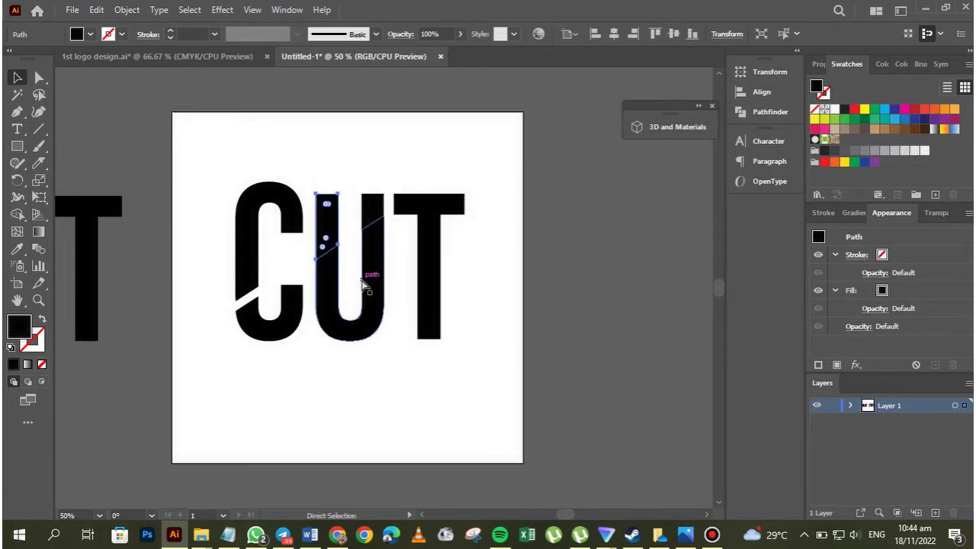
{"action": "key", "text": "ctrl+z"}
{"action": "key", "text": "v"}
{"action": "left_click", "coordinate": [267, 224]}
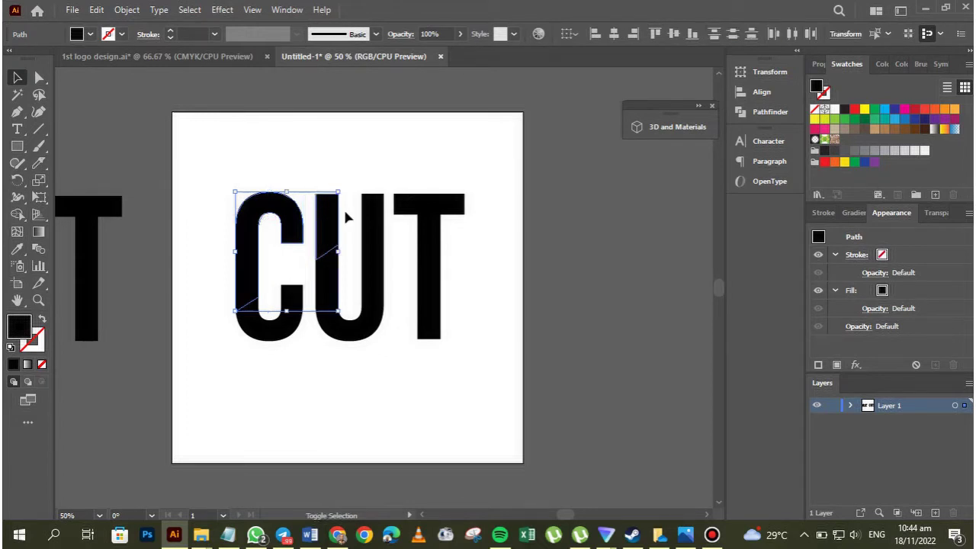
Step: Group the upper cut pieces of C, U and T, then briefly check the Notepad notes
{"action": "left_click", "coordinate": [377, 218], "text": "shift"}
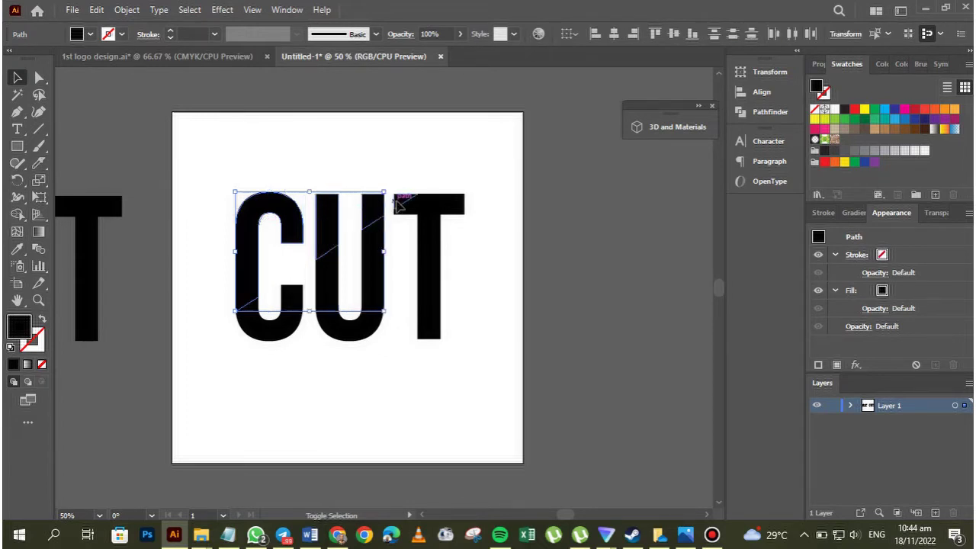
{"action": "left_click", "coordinate": [398, 208], "text": "shift"}
{"action": "right_click", "coordinate": [374, 216]}
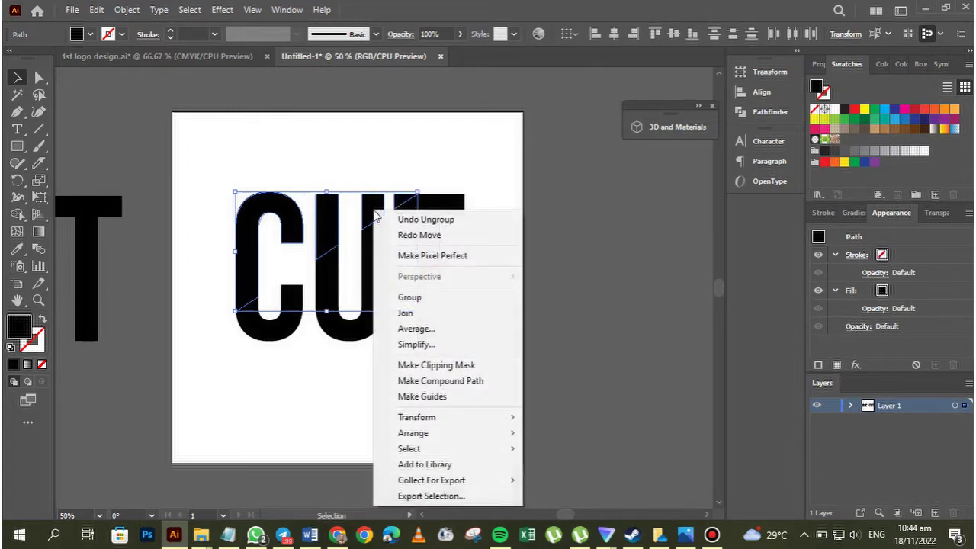
{"action": "left_click", "coordinate": [410, 300]}
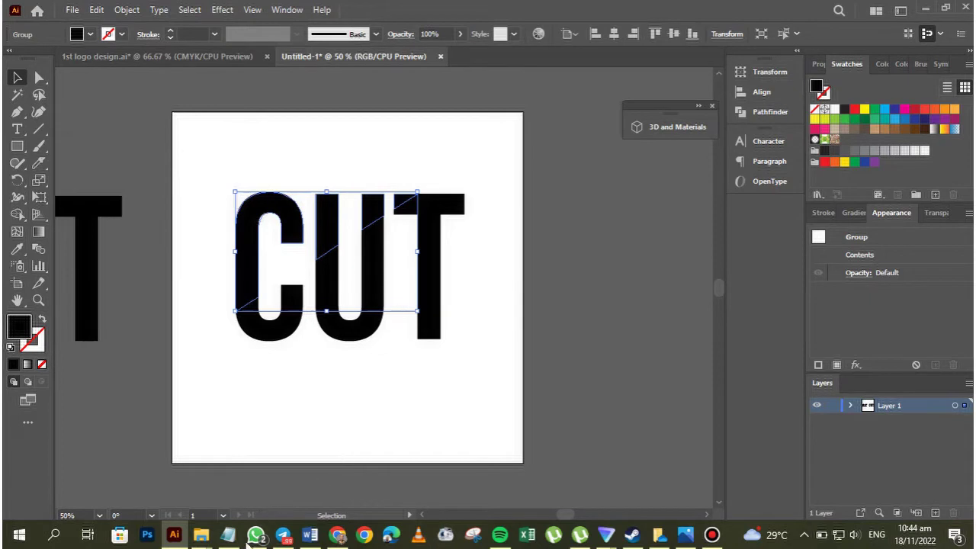
{"action": "left_click", "coordinate": [229, 535]}
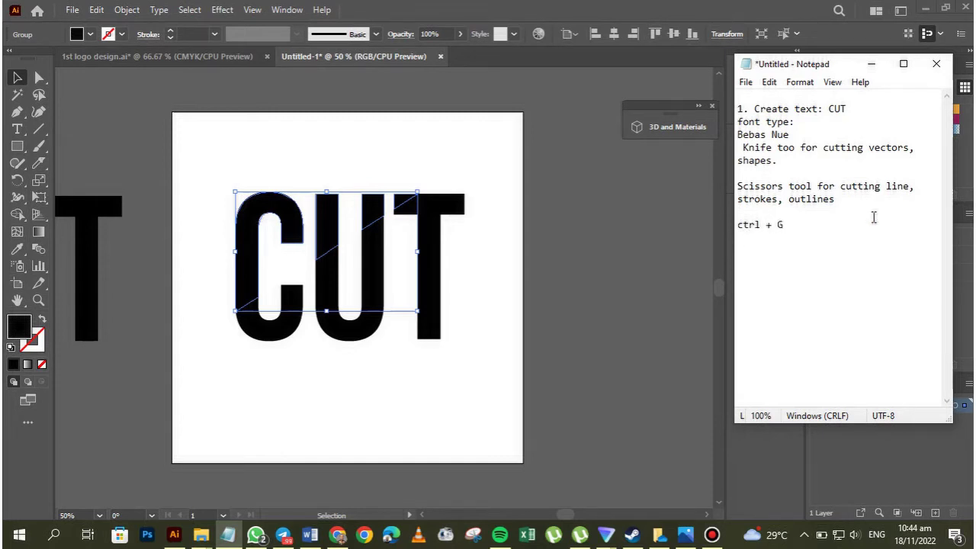
{"action": "left_click", "coordinate": [872, 63]}
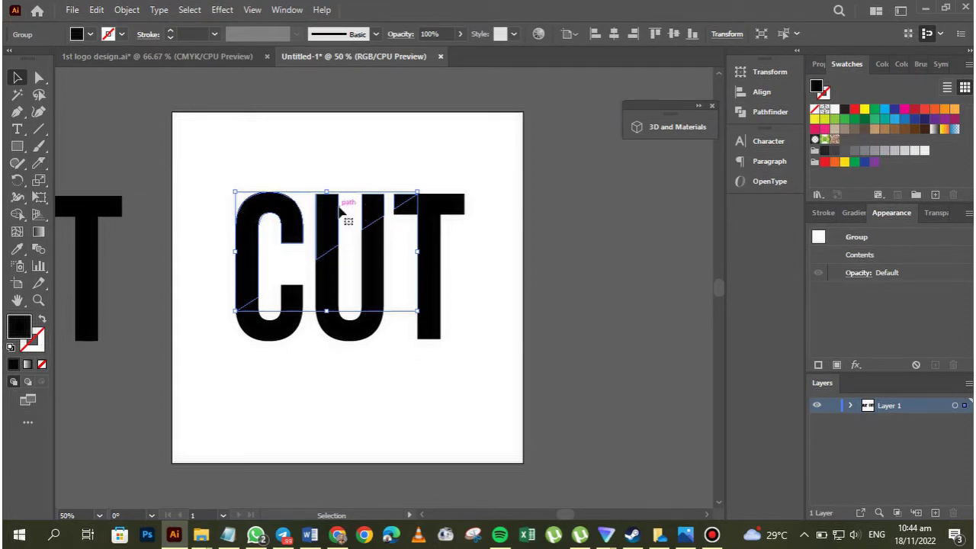
Step: Try moving and deleting the top CUT pieces, then undo to restore the lettering
{"action": "left_click_drag", "start_coordinate": [333, 206], "coordinate": [334, 199]}
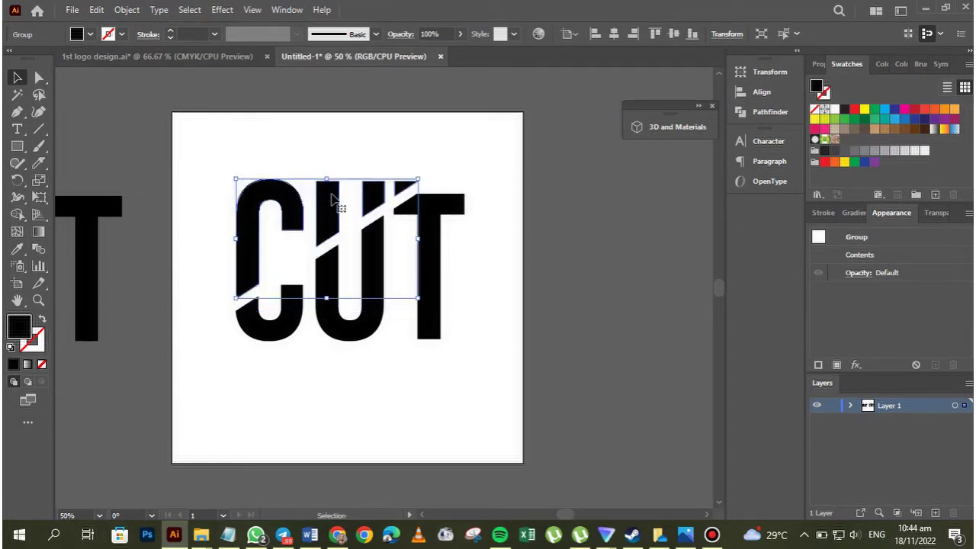
{"action": "key", "text": "Delete"}
{"action": "key", "text": "a"}
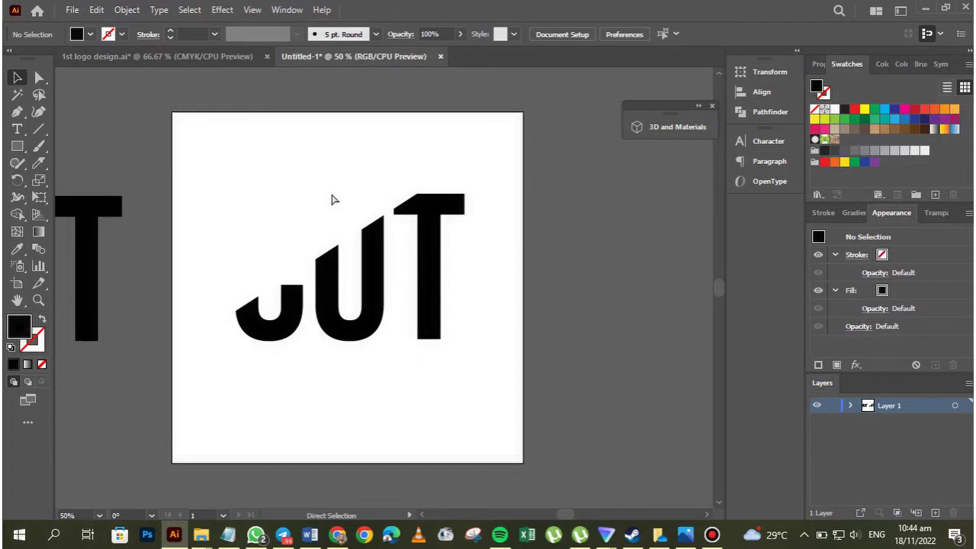
{"action": "key", "text": "ctrl+z"}
{"action": "key", "text": "ctrl+z"}
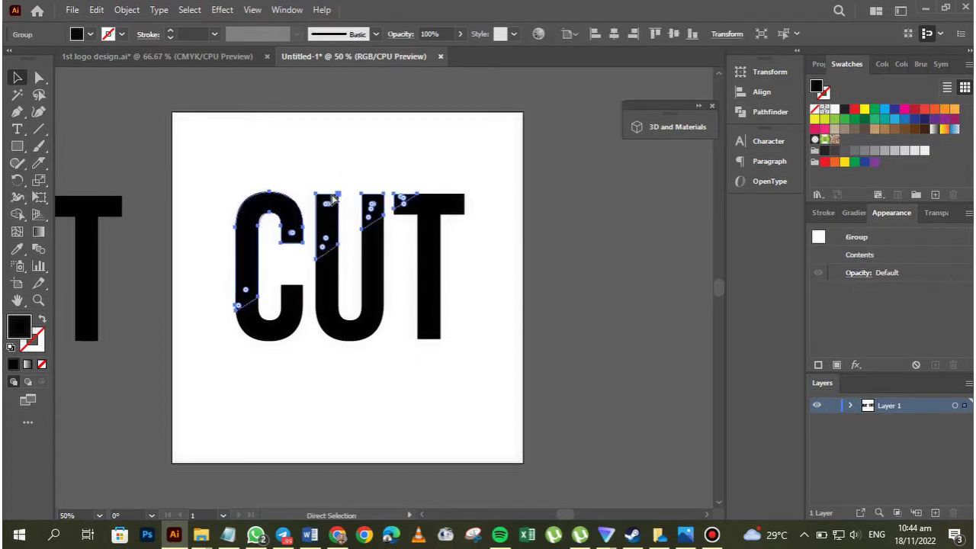
{"action": "key", "text": "v"}
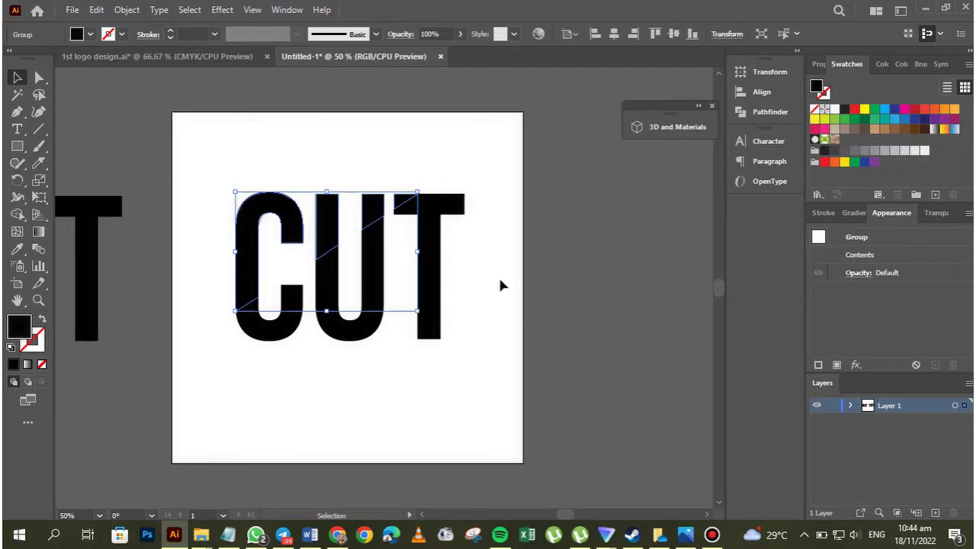
Step: Switch to 1st logo design.ai and pan to view its dark and white CUT variants
{"action": "left_click", "coordinate": [164, 56]}
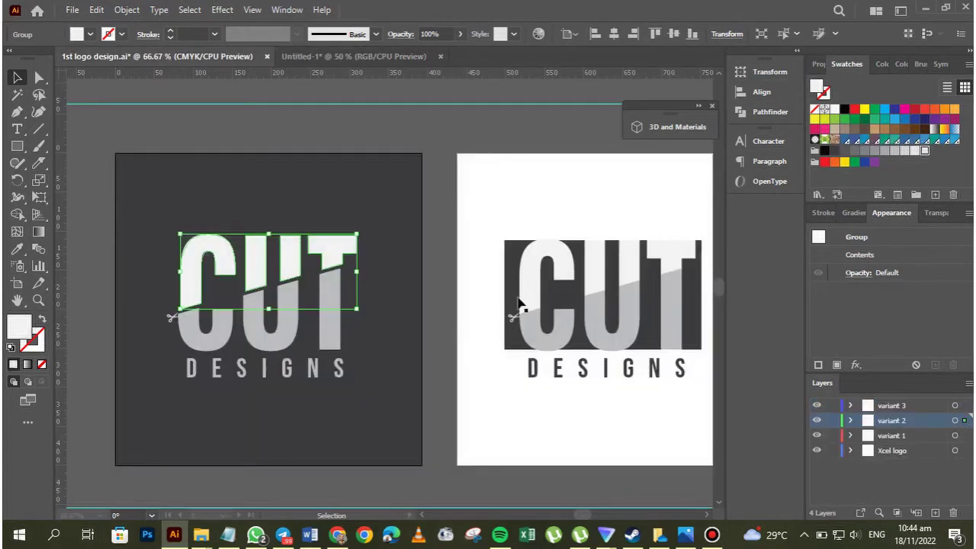
{"action": "left_click", "coordinate": [337, 59]}
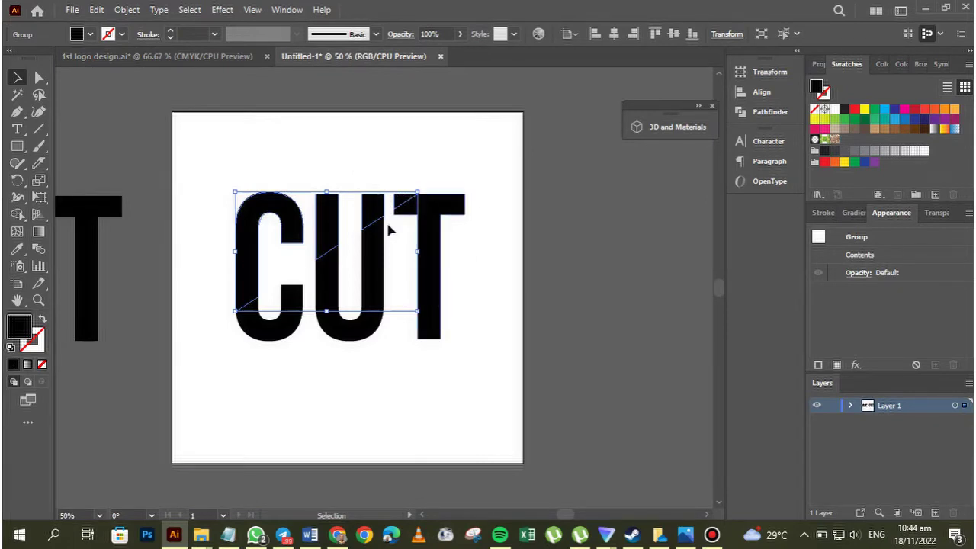
{"action": "left_click", "coordinate": [206, 55]}
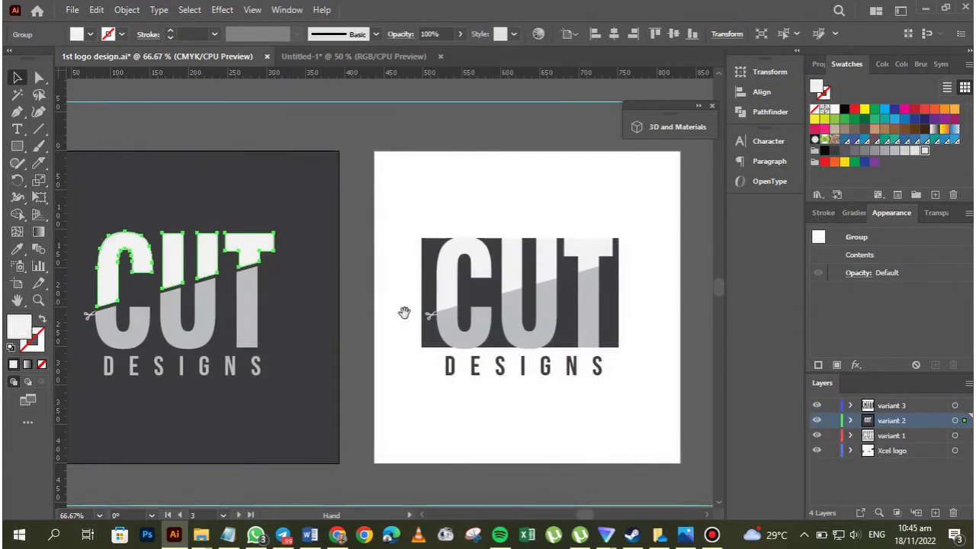
{"action": "left_click_drag", "start_coordinate": [403, 312], "coordinate": [647, 310]}
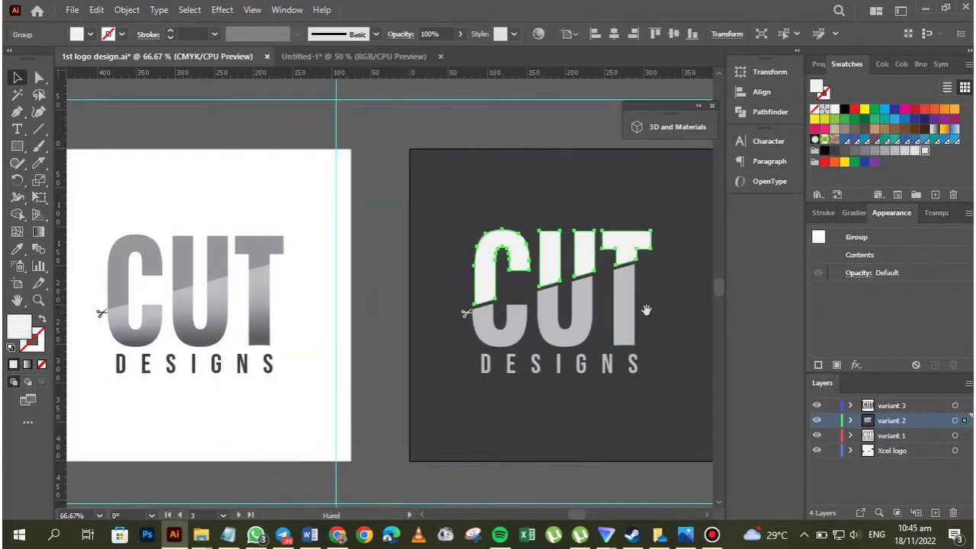
{"action": "left_click_drag", "start_coordinate": [442, 312], "coordinate": [531, 312]}
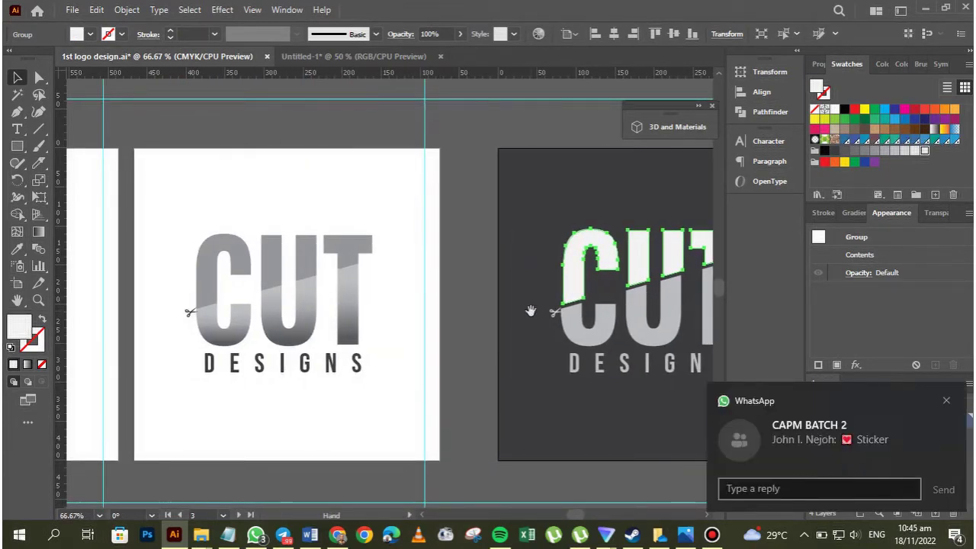
{"action": "left_click", "coordinate": [946, 401]}
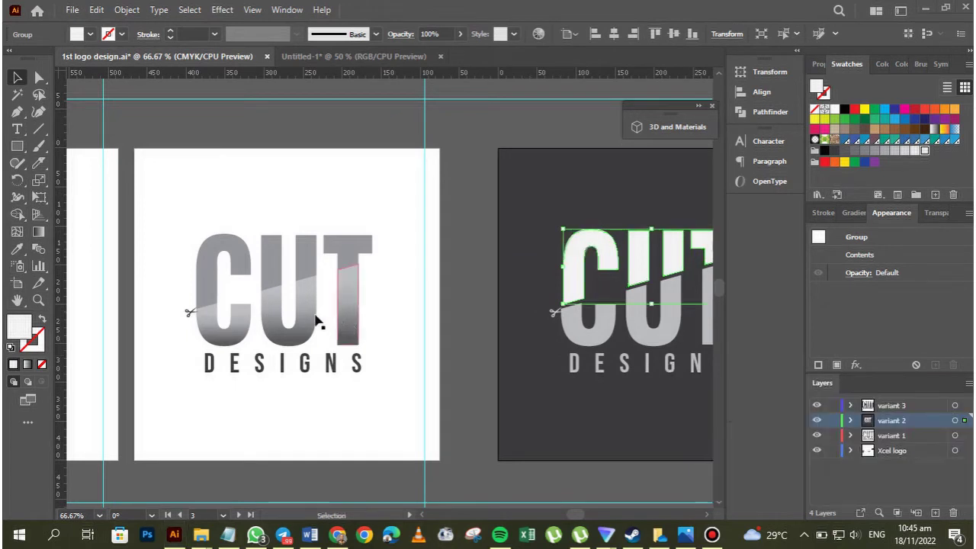
Step: Return to Untitled-1 and browse the swatch libraries list
{"action": "left_click", "coordinate": [307, 57]}
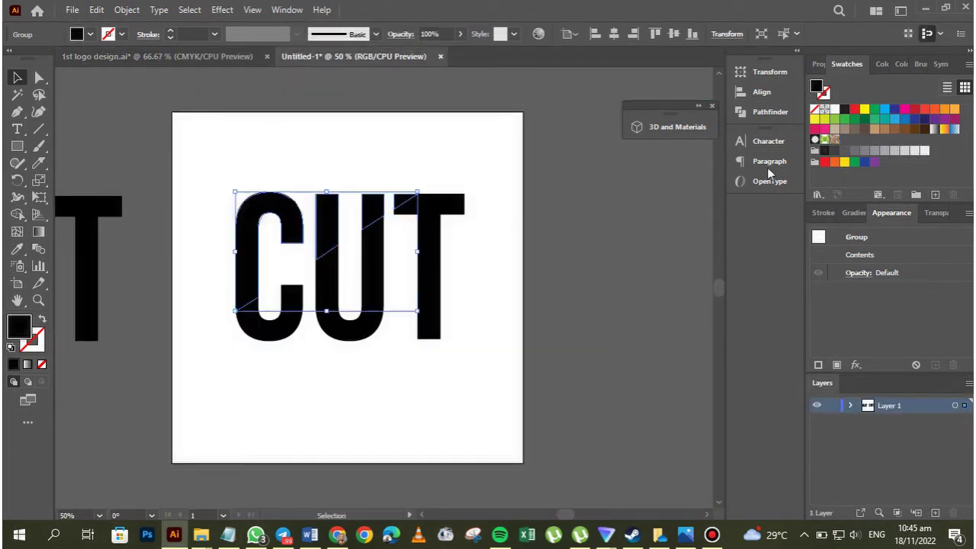
{"action": "left_click", "coordinate": [820, 196]}
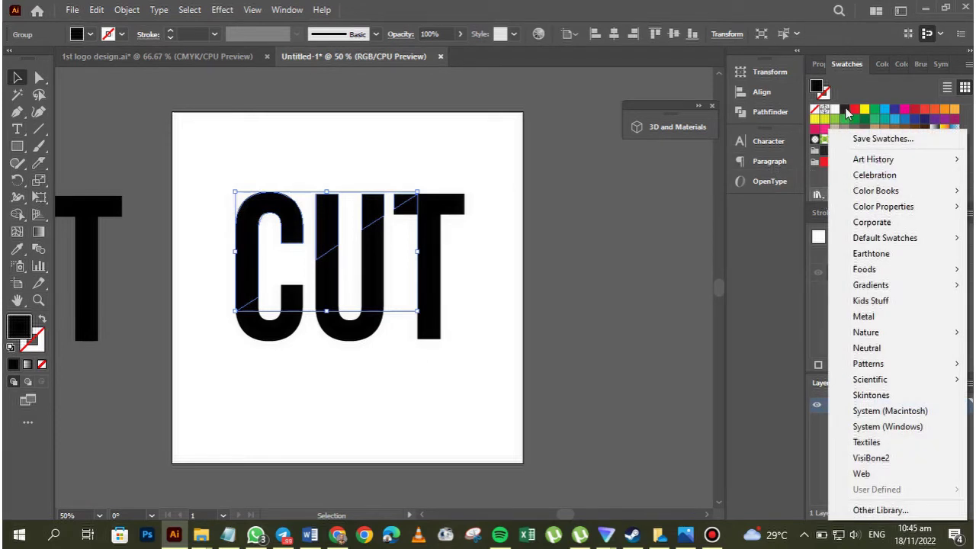
{"action": "left_click", "coordinate": [778, 227]}
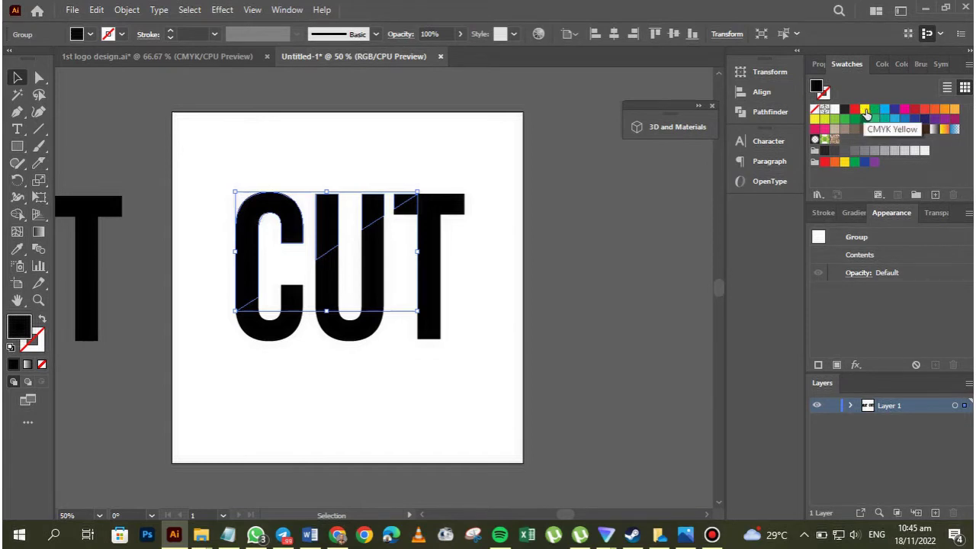
{"action": "left_click", "coordinate": [819, 194]}
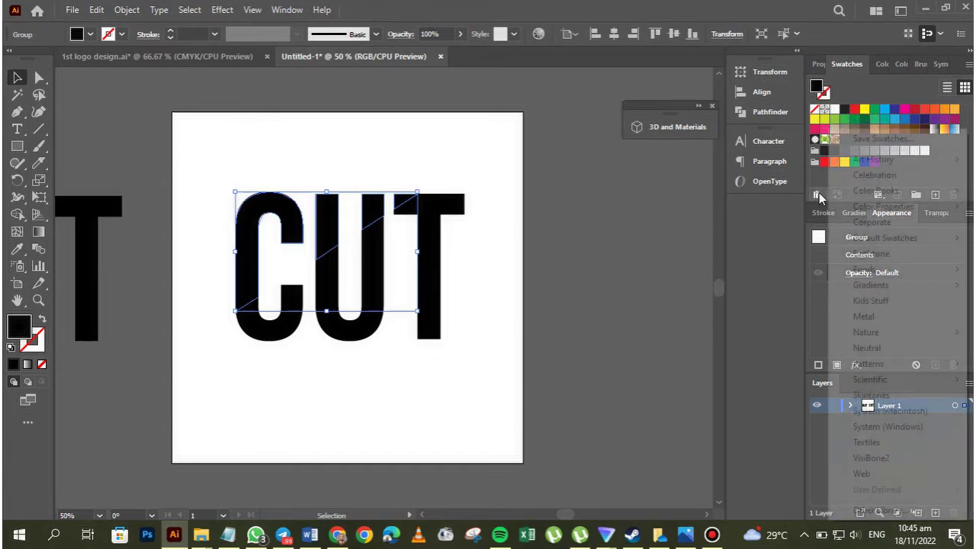
{"action": "mouse_move", "coordinate": [863, 238]}
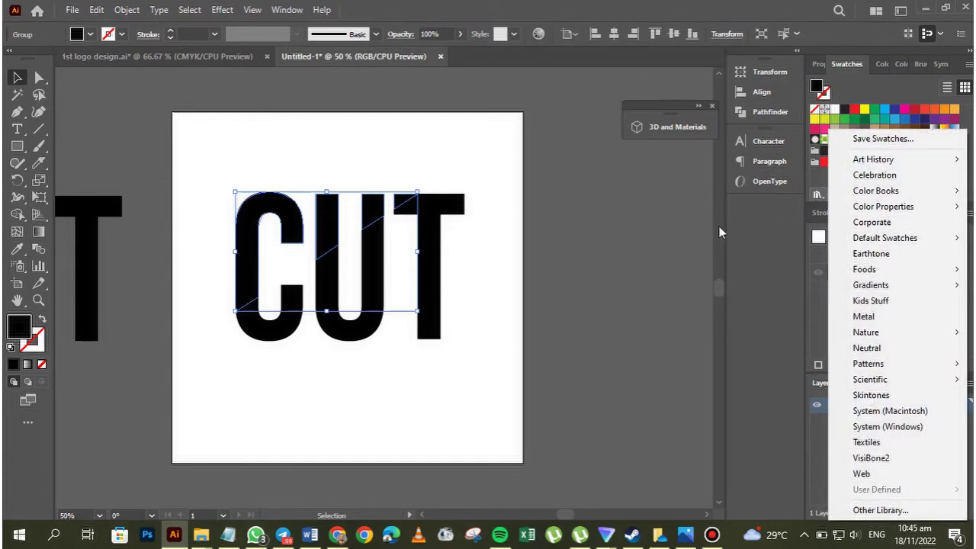
{"action": "left_click", "coordinate": [705, 229]}
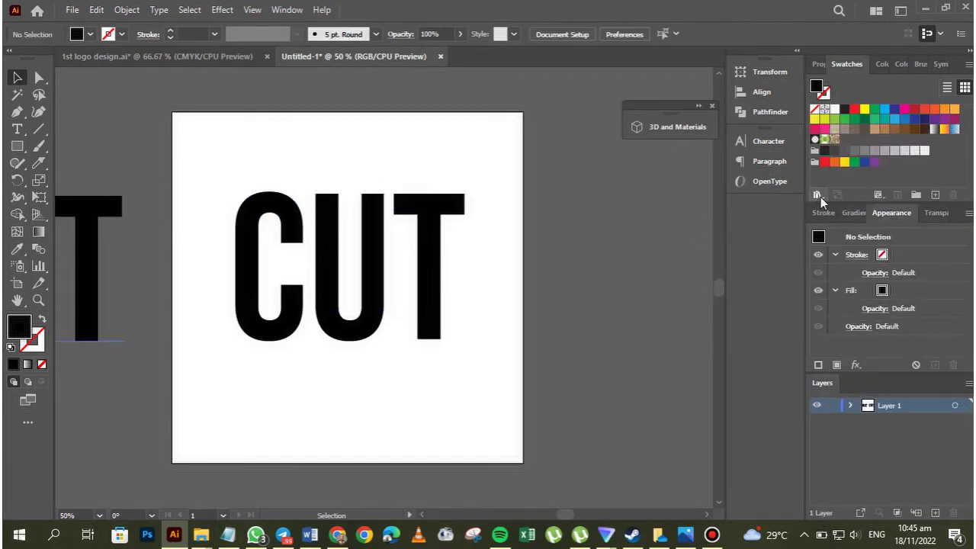
Step: Open the Art & Illustration default swatch library and enlarge its panel to show the greys
{"action": "left_click", "coordinate": [821, 196]}
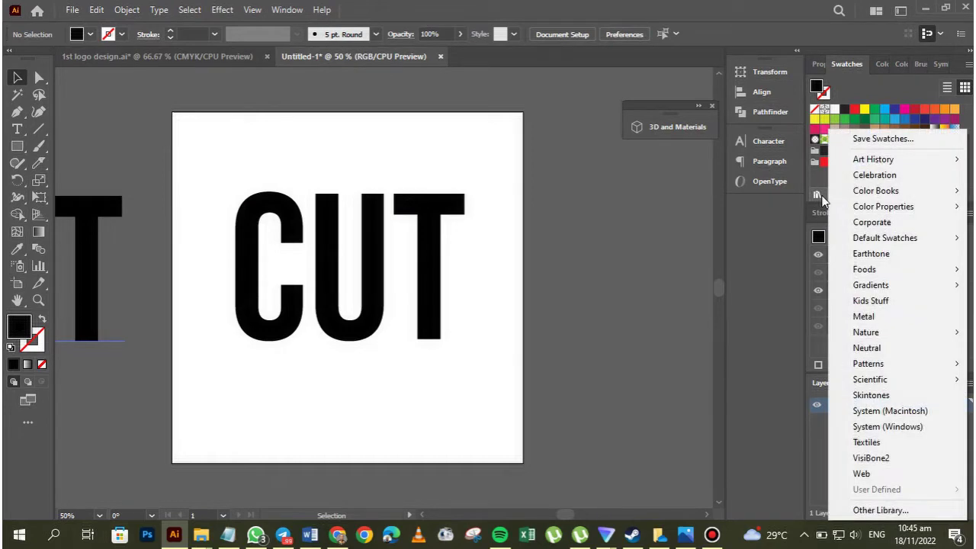
{"action": "mouse_move", "coordinate": [847, 243]}
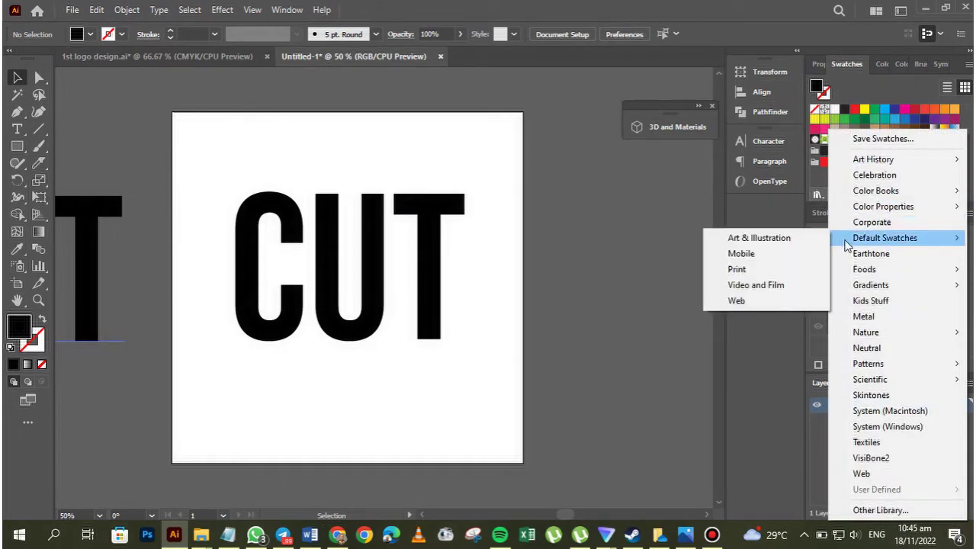
{"action": "left_click", "coordinate": [771, 238]}
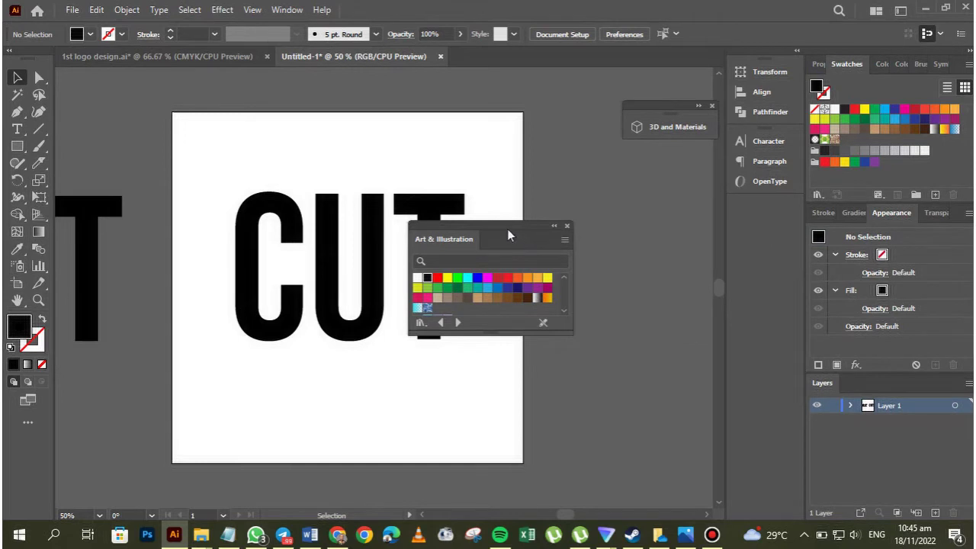
{"action": "left_click_drag", "start_coordinate": [508, 231], "coordinate": [650, 204]}
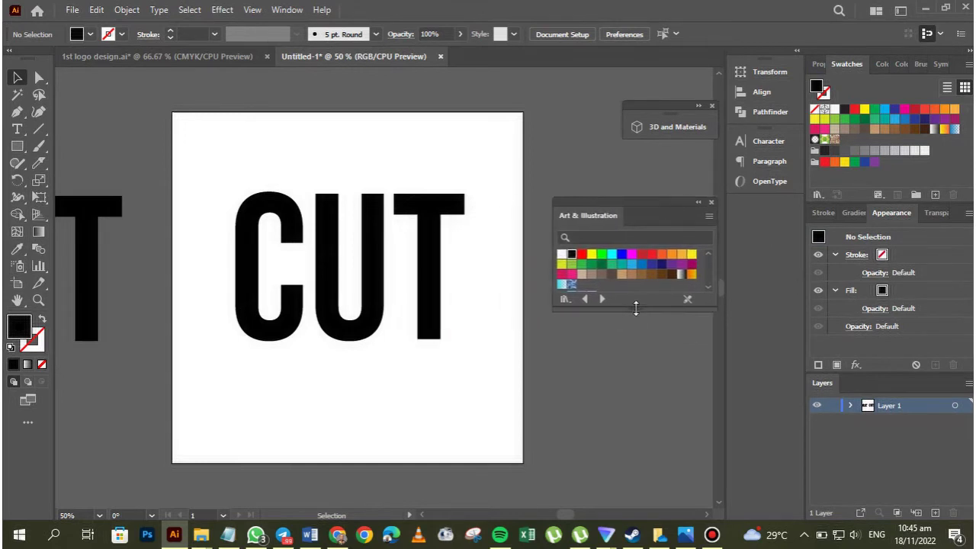
{"action": "left_click_drag", "start_coordinate": [634, 309], "coordinate": [630, 389]}
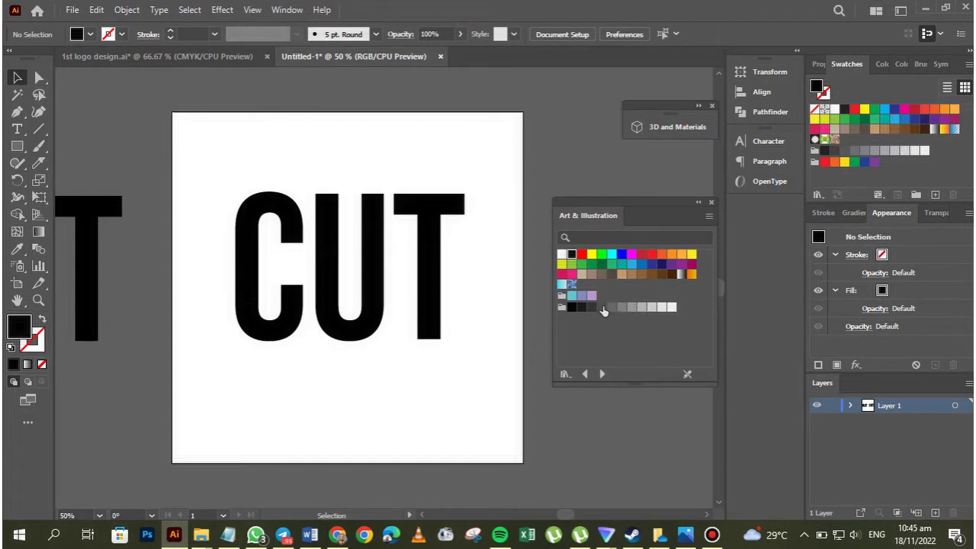
Step: Fill the grouped upper letter pieces with a light grey from the library
{"action": "left_click", "coordinate": [264, 222]}
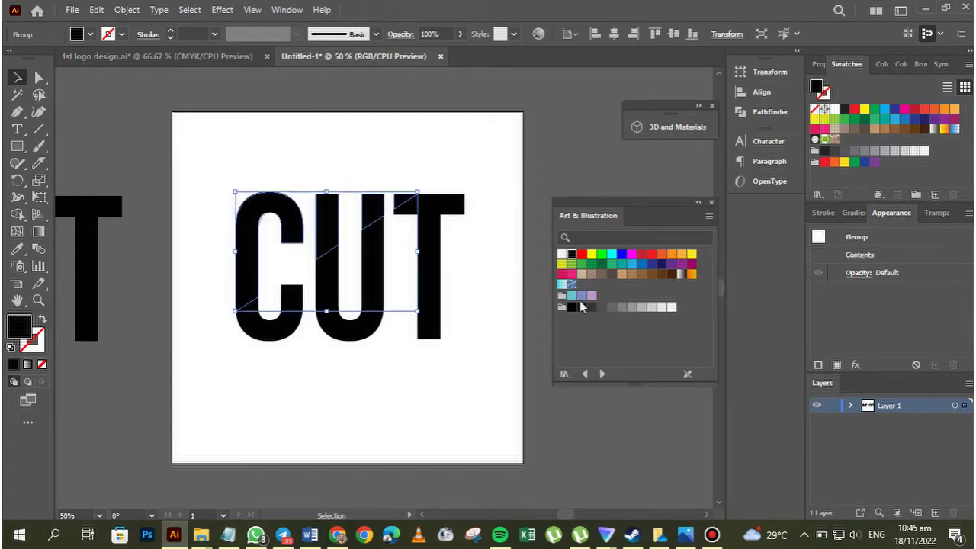
{"action": "left_click", "coordinate": [632, 309]}
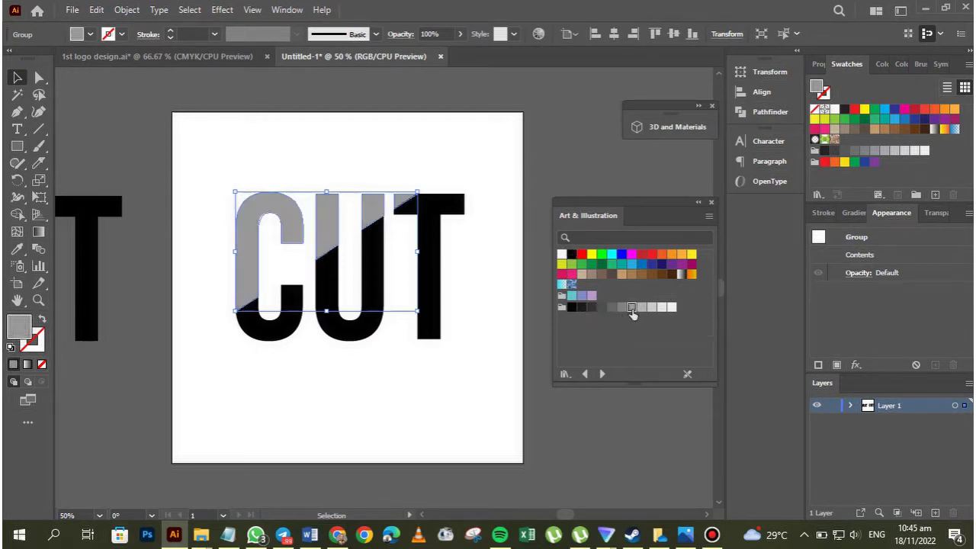
{"action": "left_click", "coordinate": [450, 346]}
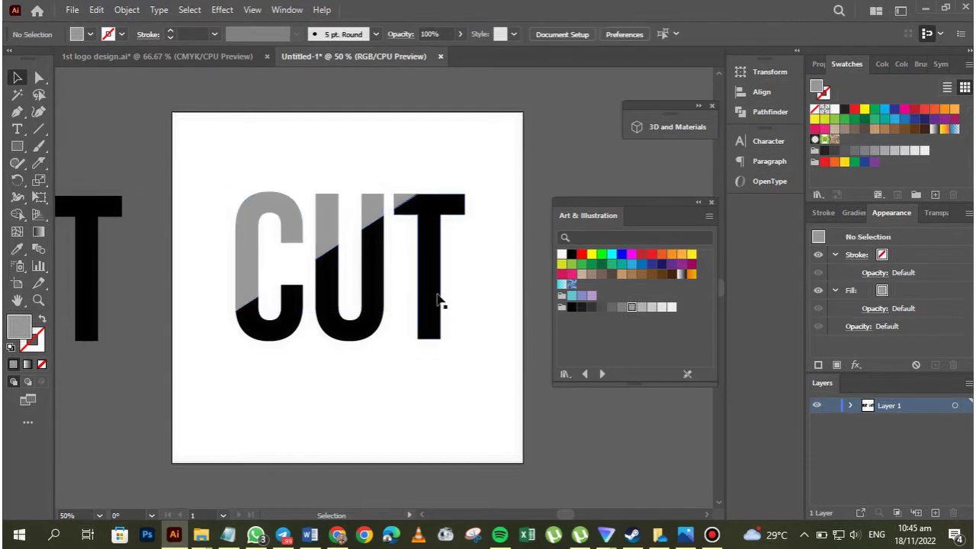
Step: Group the black lower pieces of C, U and T and fill them with a darker grey
{"action": "left_click", "coordinate": [437, 299]}
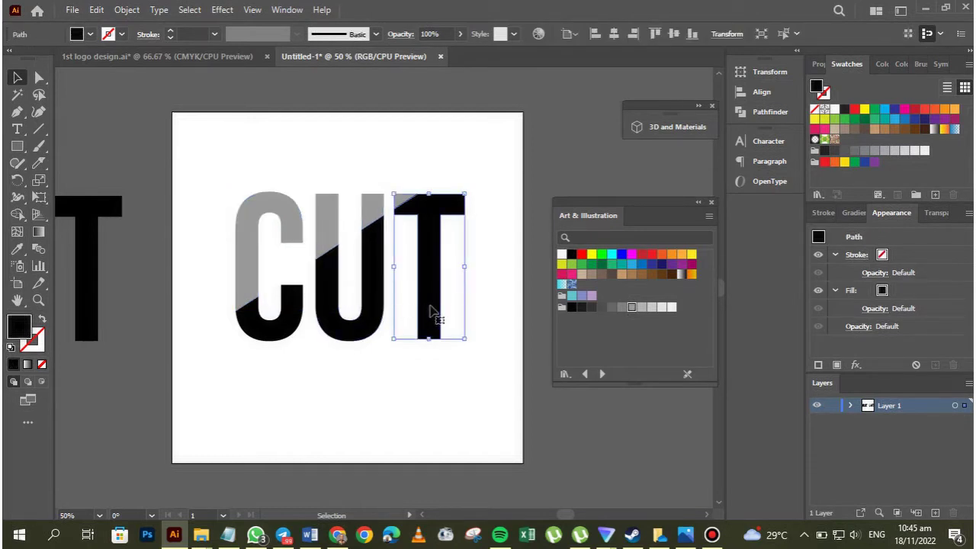
{"action": "left_click", "coordinate": [370, 336], "text": "shift"}
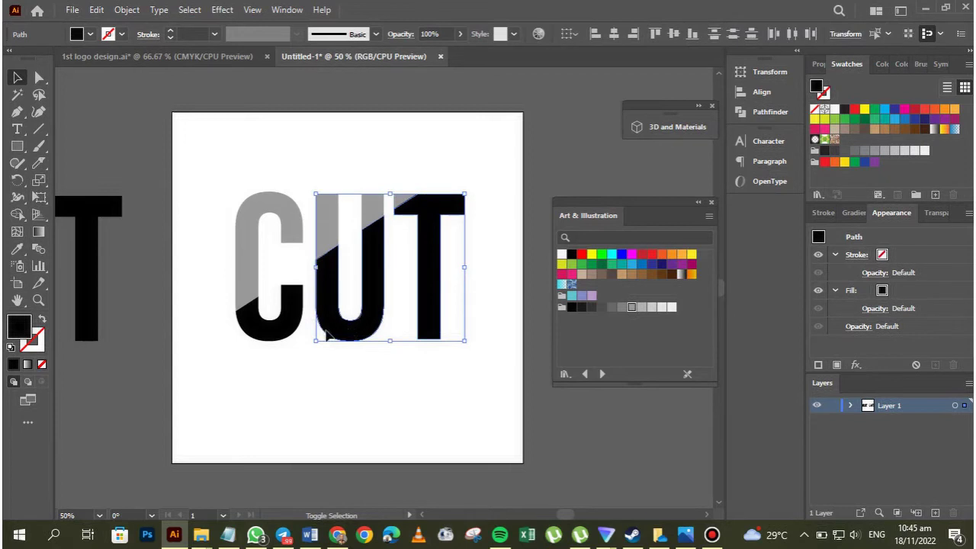
{"action": "left_click", "coordinate": [273, 340], "text": "shift"}
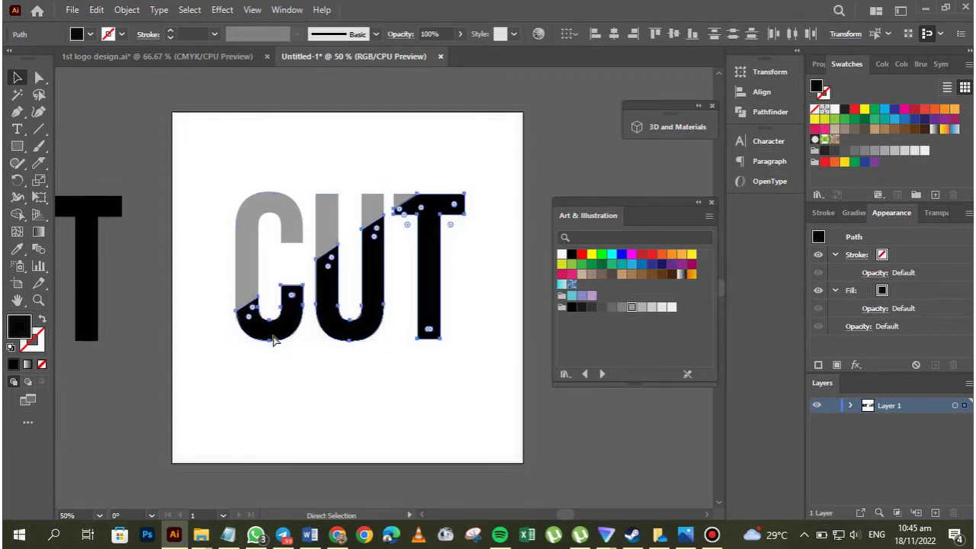
{"action": "key", "text": "ctrl+g"}
{"action": "left_click_drag", "start_coordinate": [328, 337], "coordinate": [328, 340]}
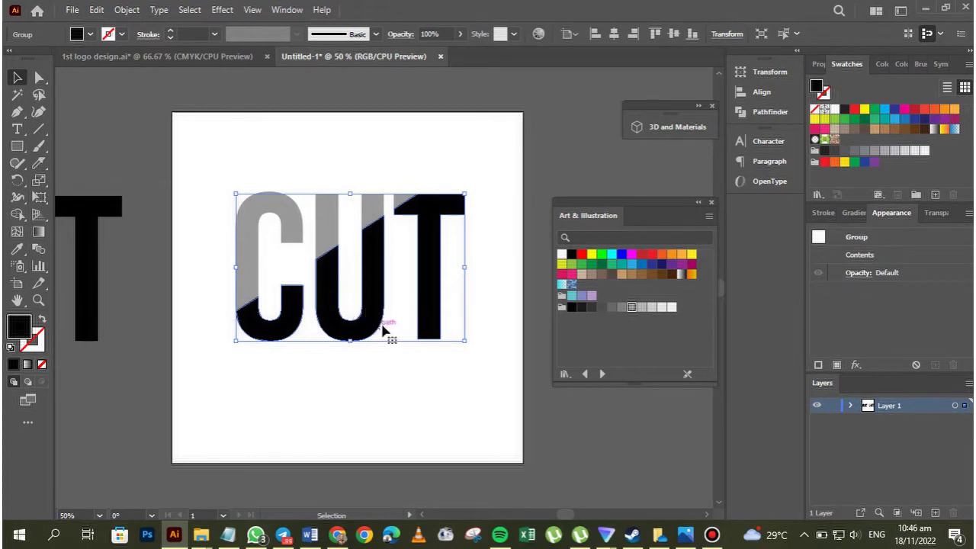
{"action": "left_click", "coordinate": [622, 308]}
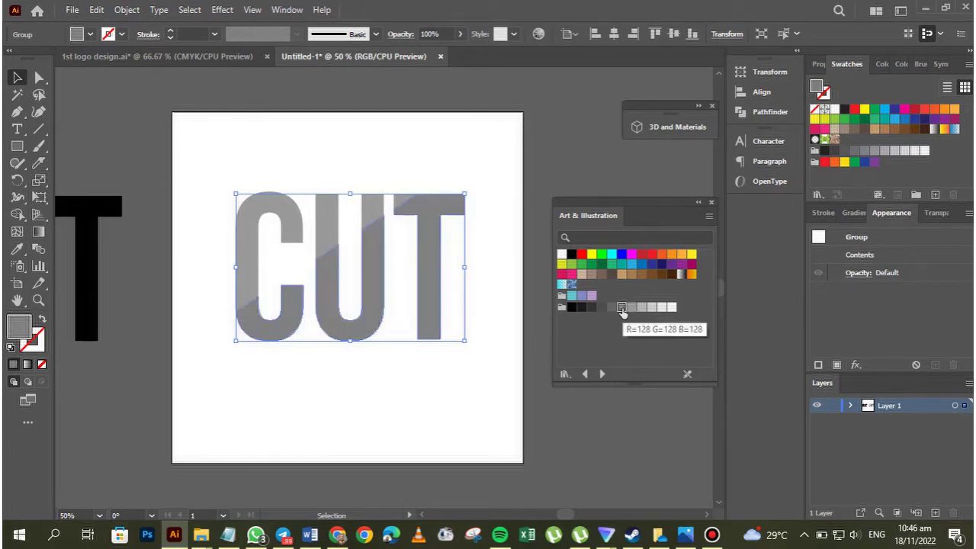
{"action": "left_click", "coordinate": [611, 308]}
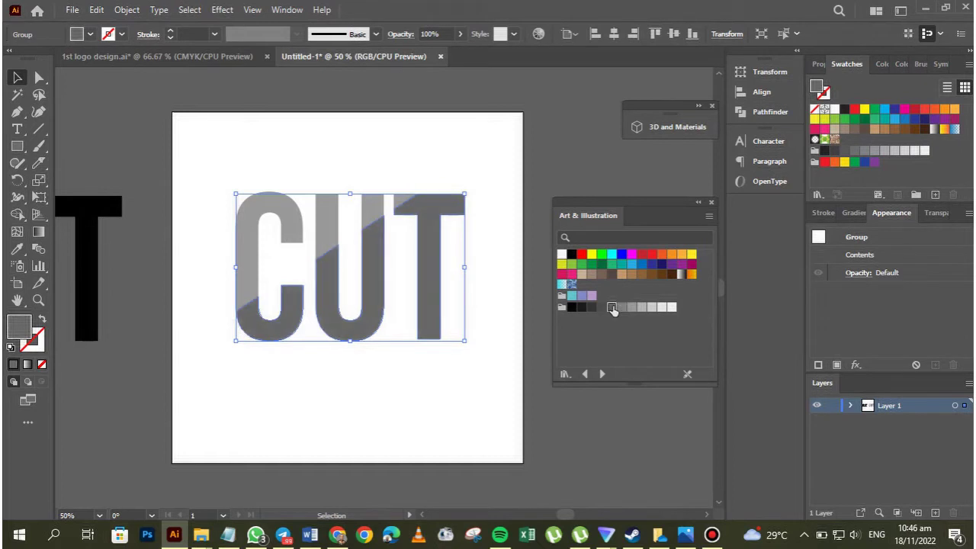
{"action": "left_click", "coordinate": [432, 420]}
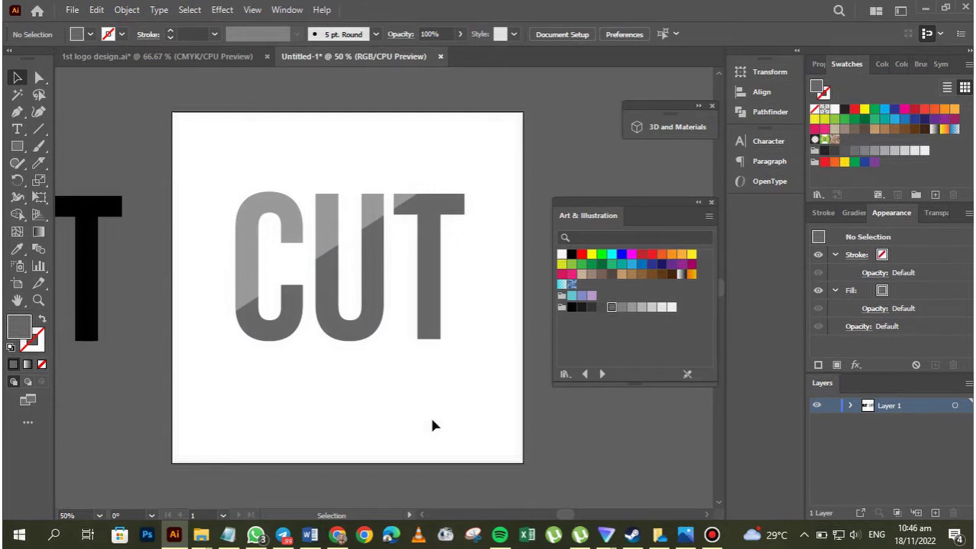
Step: Drag the CUT DESIGNS group onto the Untitled-1 artboard, then bring up the WEEK 4 folder
{"action": "left_click", "coordinate": [172, 59]}
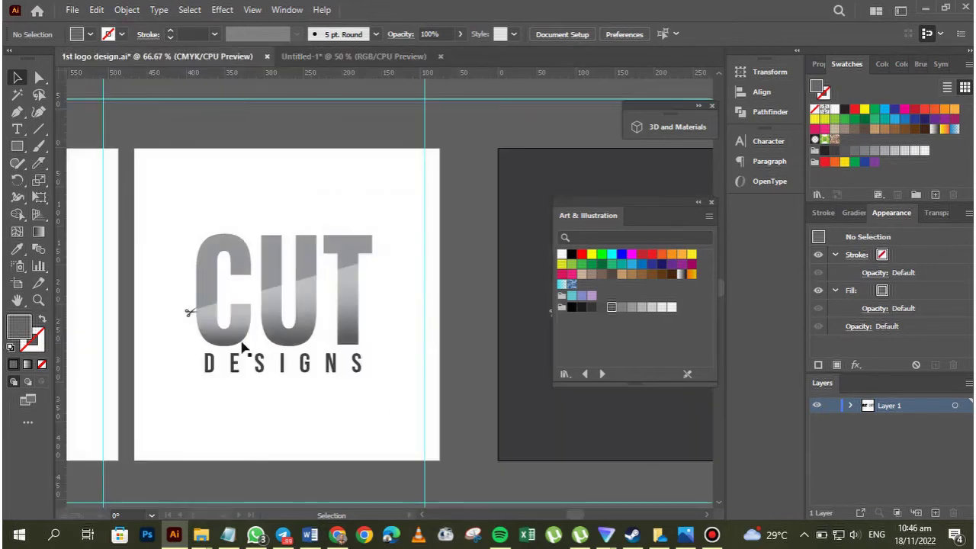
{"action": "left_click_drag", "start_coordinate": [186, 328], "coordinate": [319, 452]}
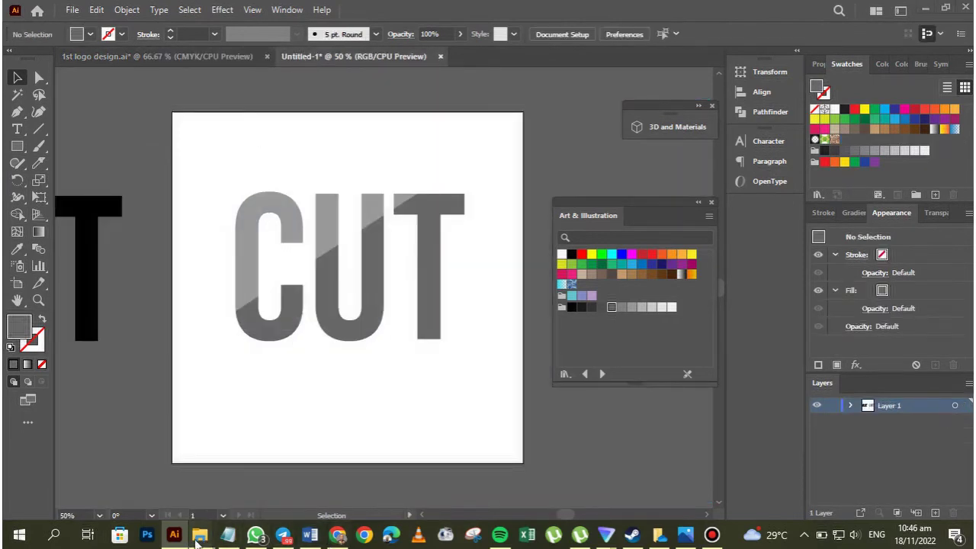
{"action": "mouse_move", "coordinate": [201, 535]}
{"action": "left_click", "coordinate": [280, 485]}
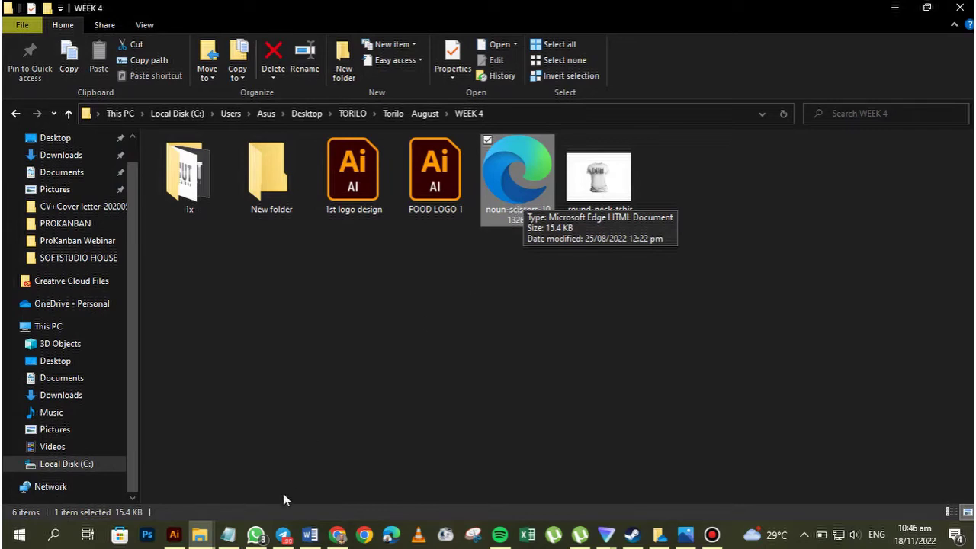
Step: Add the line 'Download vector assets online' to the Notepad notes and return to Illustrator
{"action": "left_click", "coordinate": [228, 534]}
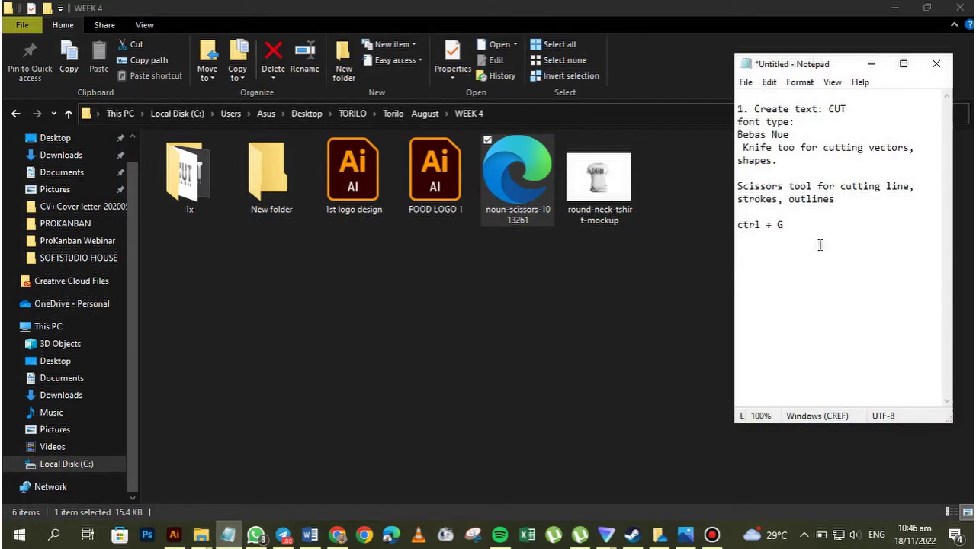
{"action": "type", "text": "Download vect"}
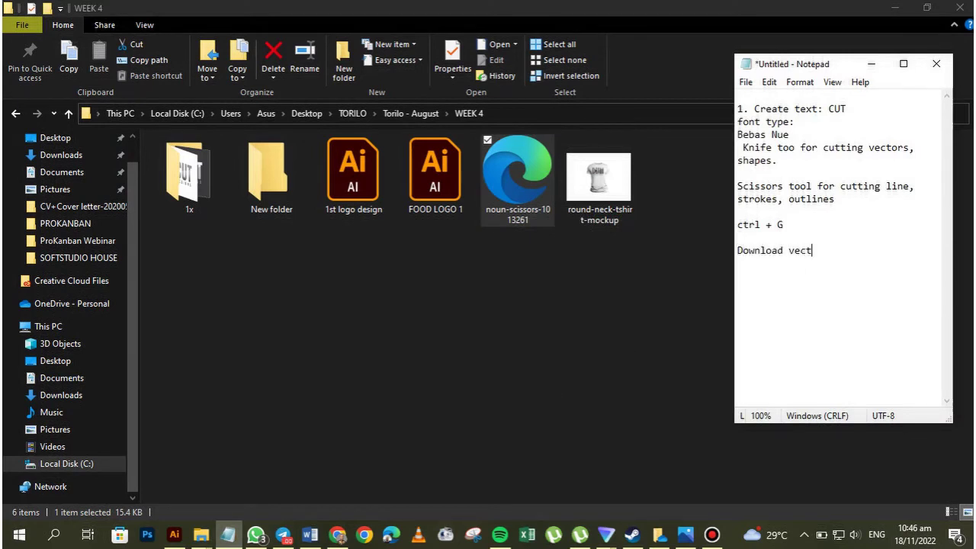
{"action": "type", "text": "or assets onlin"}
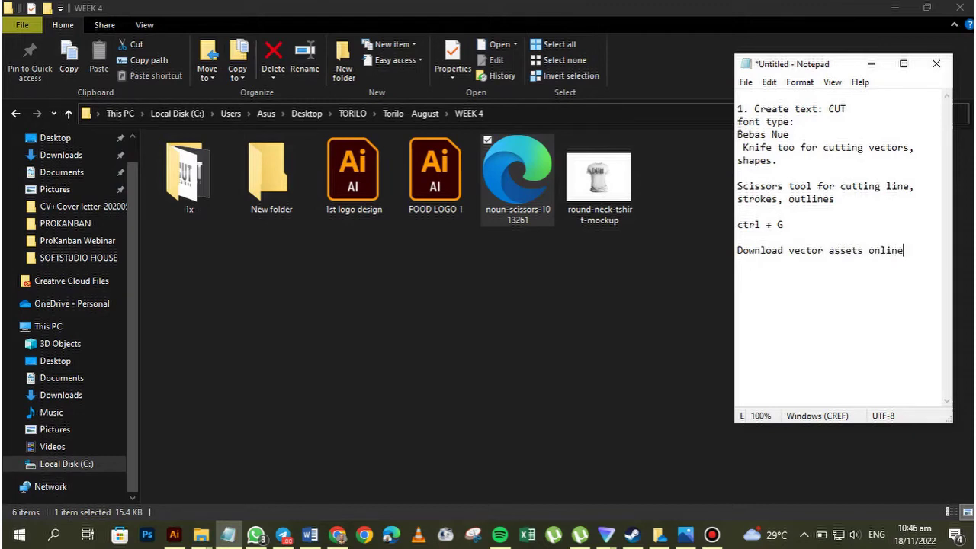
{"action": "type", "text": "e"}
{"action": "left_click", "coordinate": [871, 64]}
{"action": "mouse_move", "coordinate": [500, 194]}
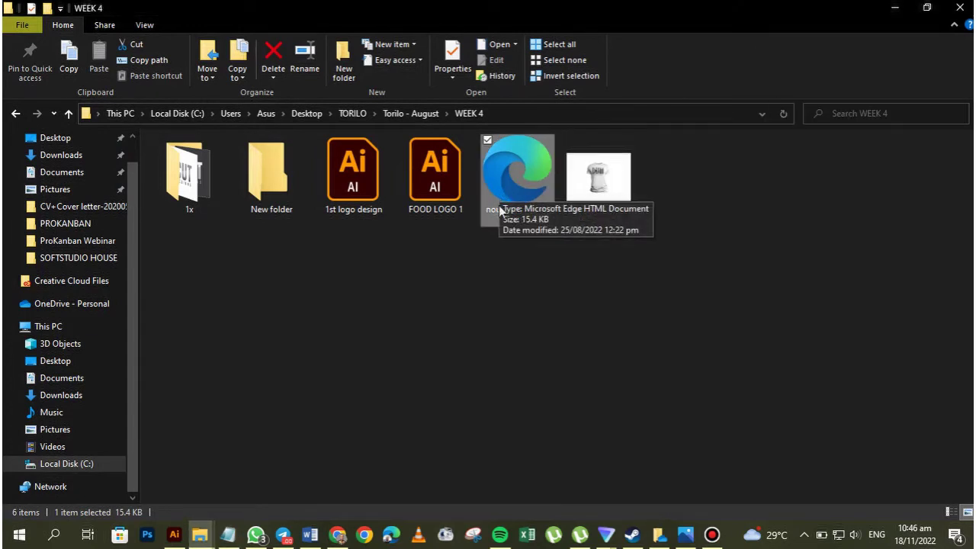
{"action": "left_click", "coordinate": [174, 534]}
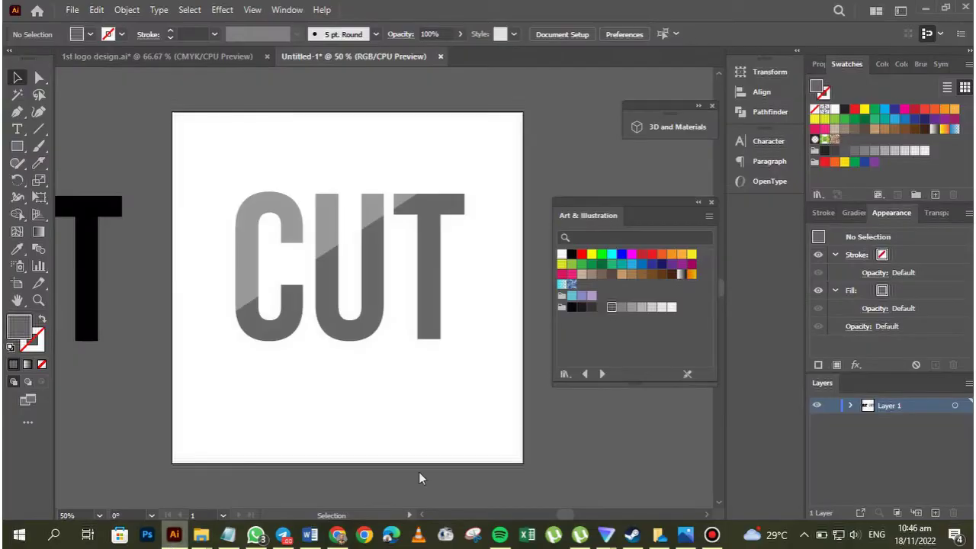
Step: Start File > Place and then cancel it
{"action": "left_click", "coordinate": [71, 10]}
{"action": "left_click", "coordinate": [99, 267]}
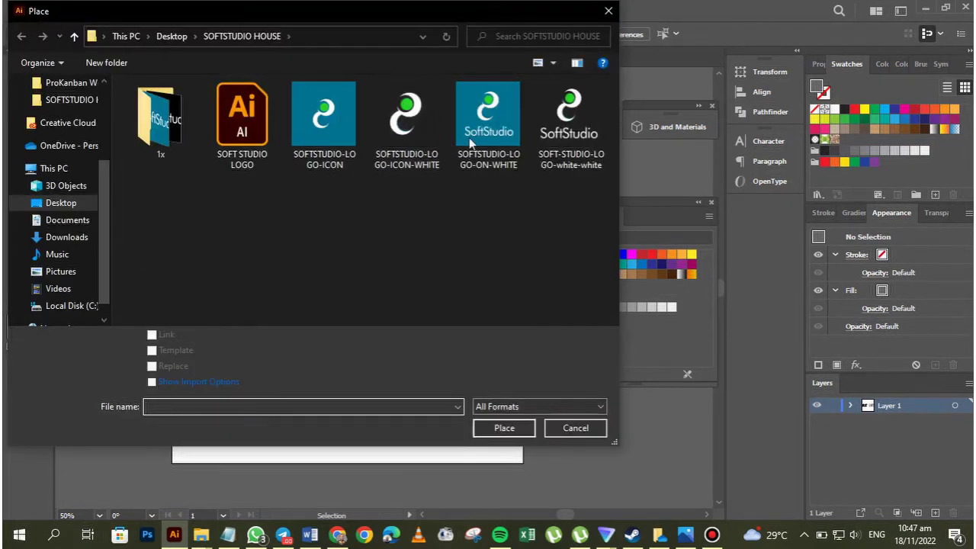
{"action": "scroll", "coordinate": [110, 152], "scroll_direction": "up", "scroll_amount": 2}
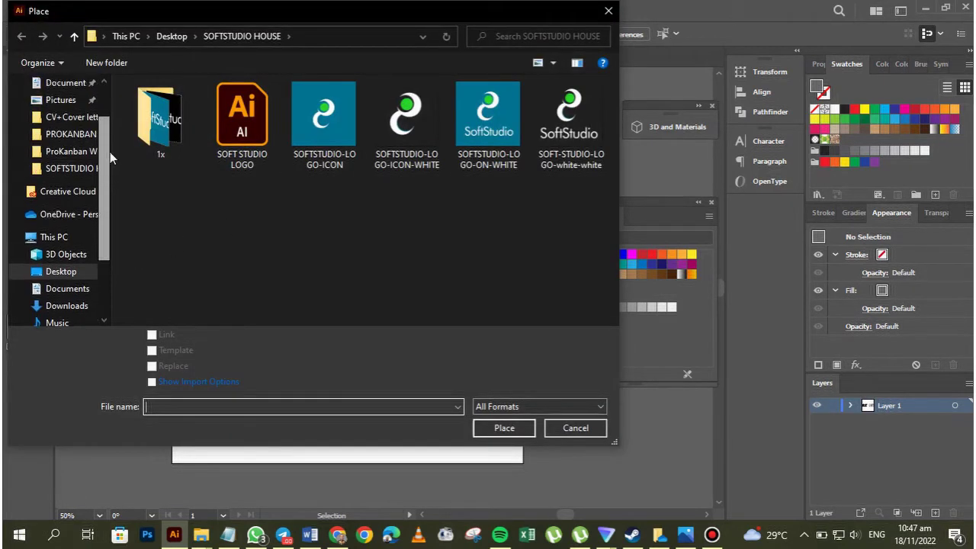
{"action": "left_click", "coordinate": [601, 13]}
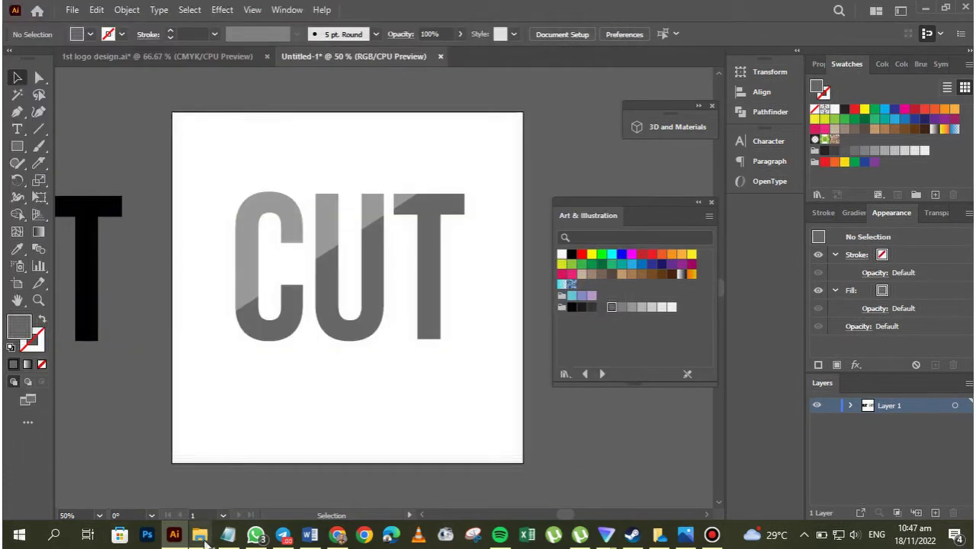
Step: Drag noun-scissors-1013261.svg from the WEEK 4 folder into Illustrator to open it
{"action": "mouse_move", "coordinate": [200, 534]}
{"action": "left_click", "coordinate": [307, 481]}
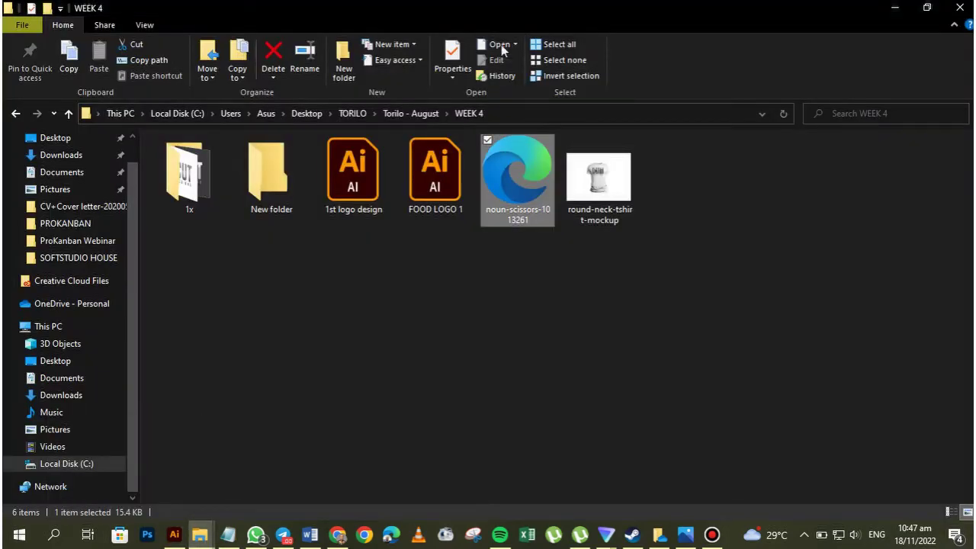
{"action": "double_click", "coordinate": [503, 19]}
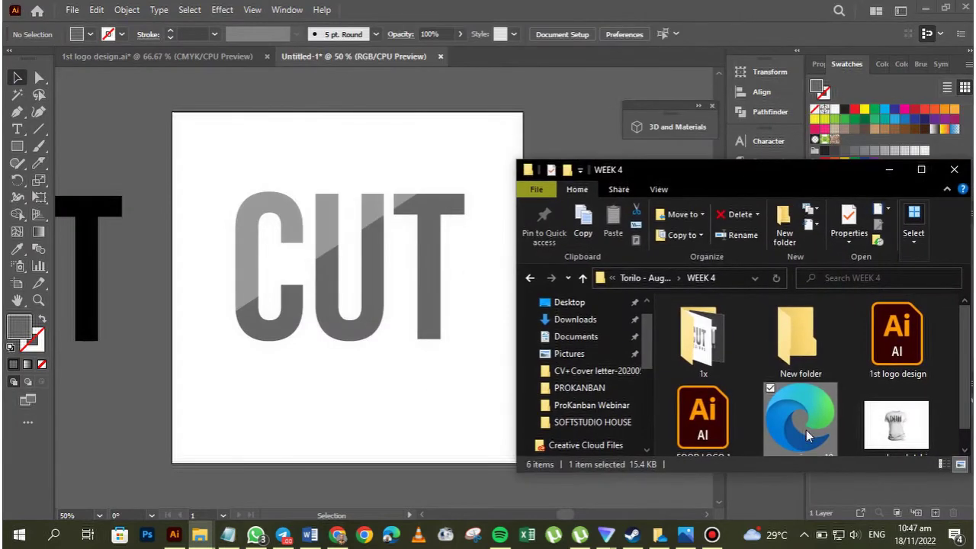
{"action": "left_click_drag", "start_coordinate": [807, 430], "coordinate": [388, 414]}
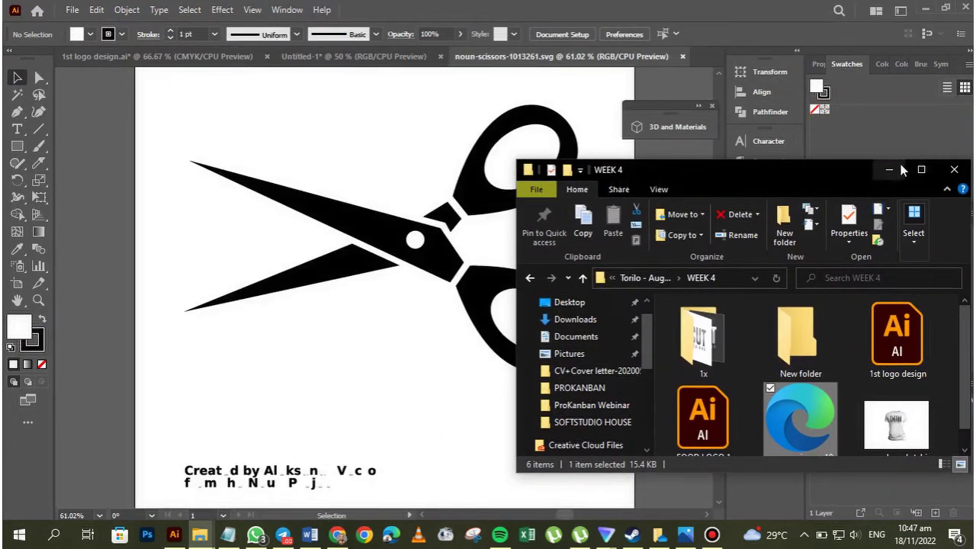
Step: Select the scissors artwork and ungroup it into separate pieces
{"action": "left_click", "coordinate": [897, 168]}
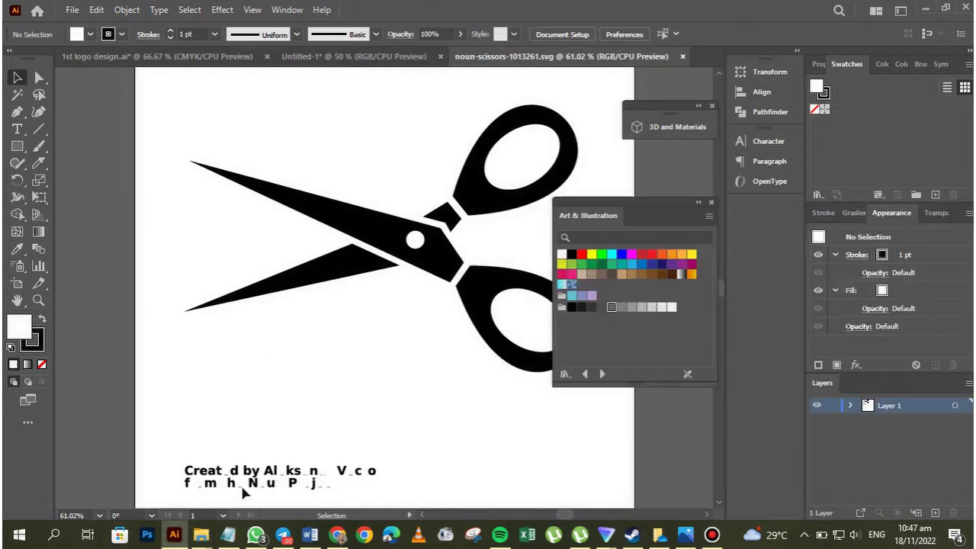
{"action": "left_click_drag", "start_coordinate": [167, 444], "coordinate": [411, 440]}
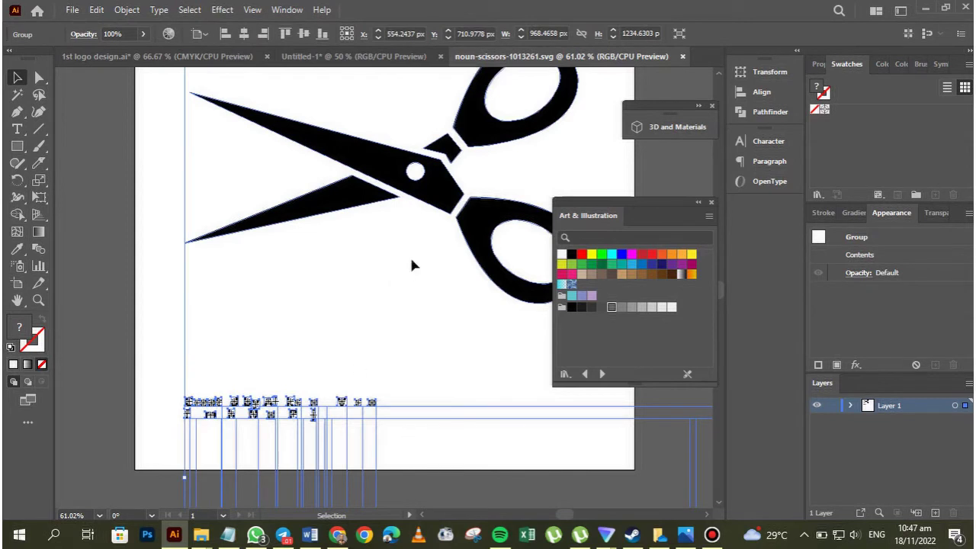
{"action": "right_click", "coordinate": [426, 192]}
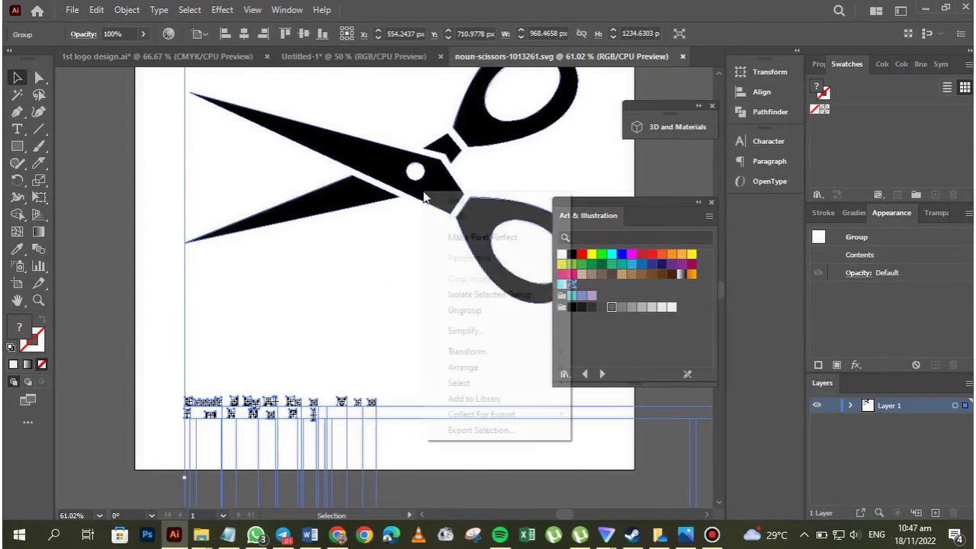
{"action": "left_click", "coordinate": [479, 311]}
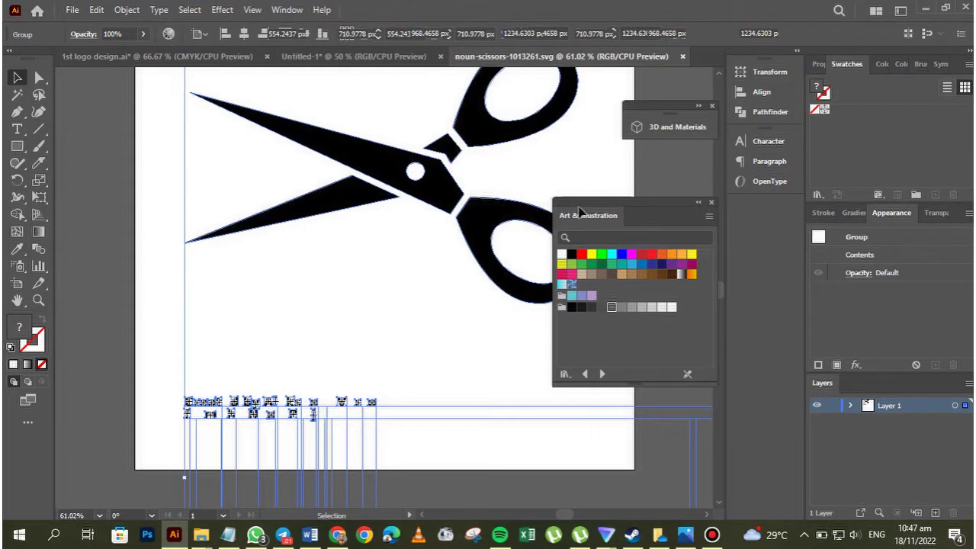
Step: Delete the credit text letters and move the scissors shape lower on the artboard
{"action": "left_click", "coordinate": [88, 267]}
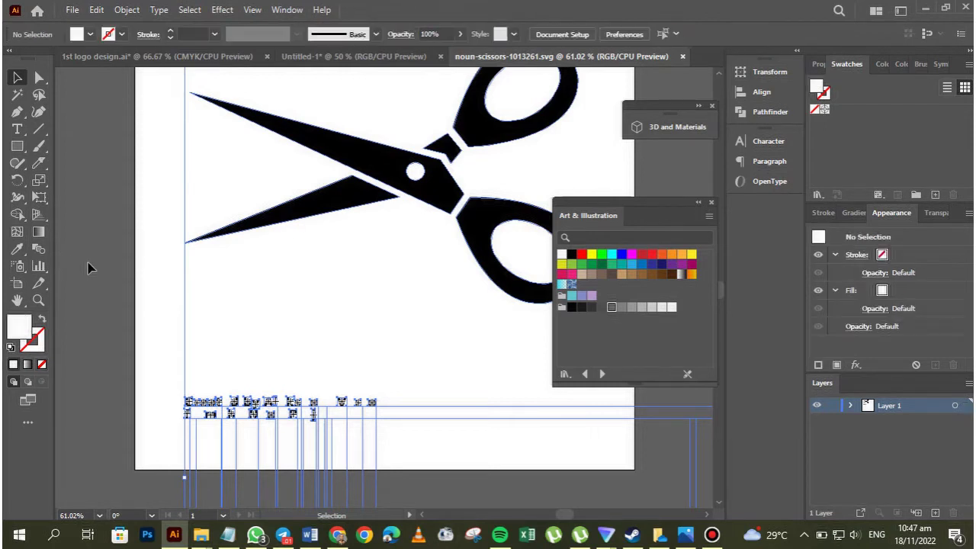
{"action": "left_click", "coordinate": [216, 423]}
{"action": "left_click_drag", "start_coordinate": [163, 381], "coordinate": [388, 440]}
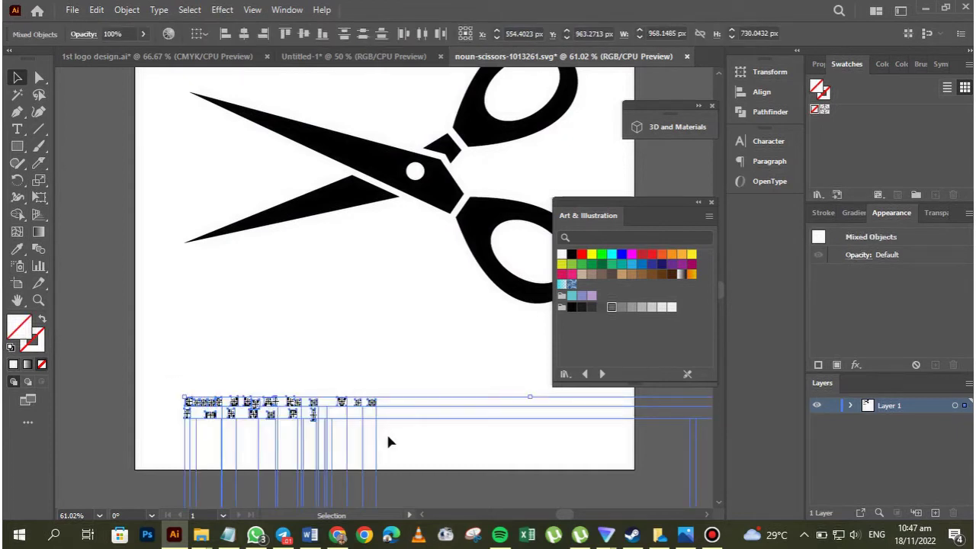
{"action": "key", "text": "Delete"}
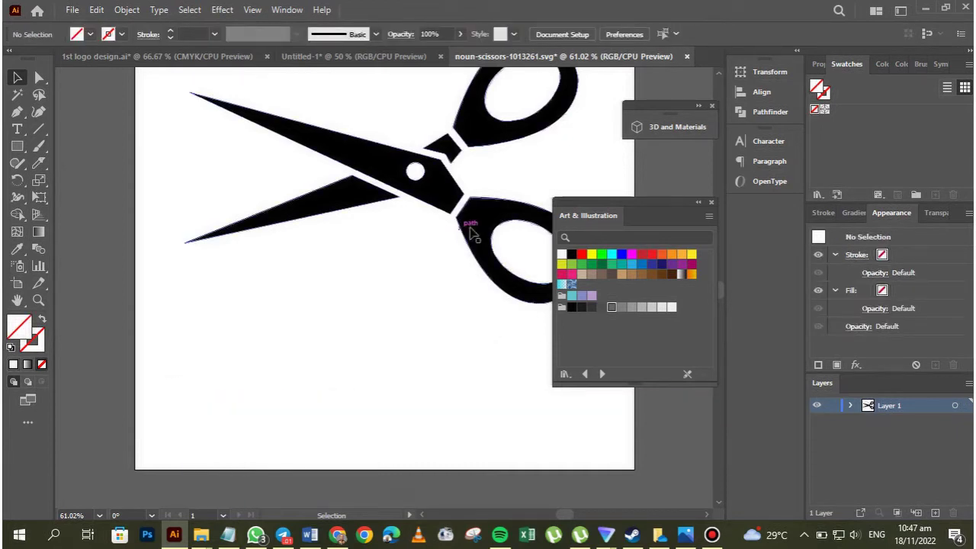
{"action": "left_click_drag", "start_coordinate": [473, 234], "coordinate": [463, 310]}
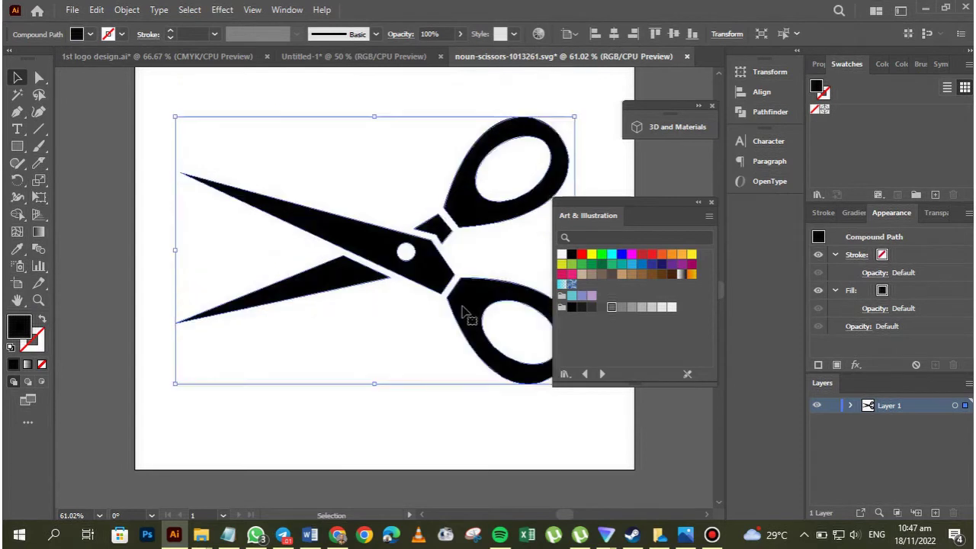
Step: Paste the scissors into Untitled-1, shrink them and place them at the C's bottom-left corner
{"action": "left_click", "coordinate": [313, 58]}
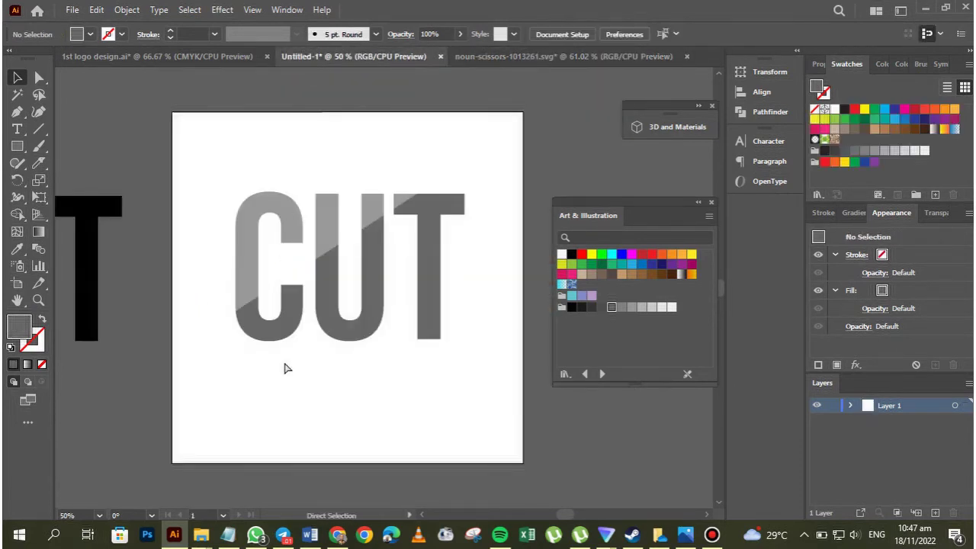
{"action": "key", "text": "ctrl+v"}
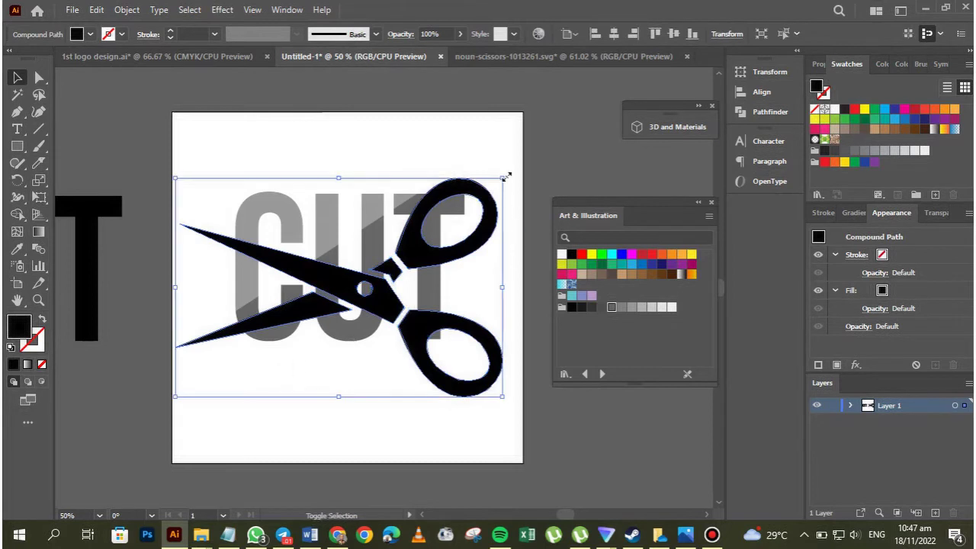
{"action": "left_click_drag", "start_coordinate": [506, 175], "coordinate": [256, 394]}
{"action": "left_click_drag", "start_coordinate": [189, 390], "coordinate": [278, 435]}
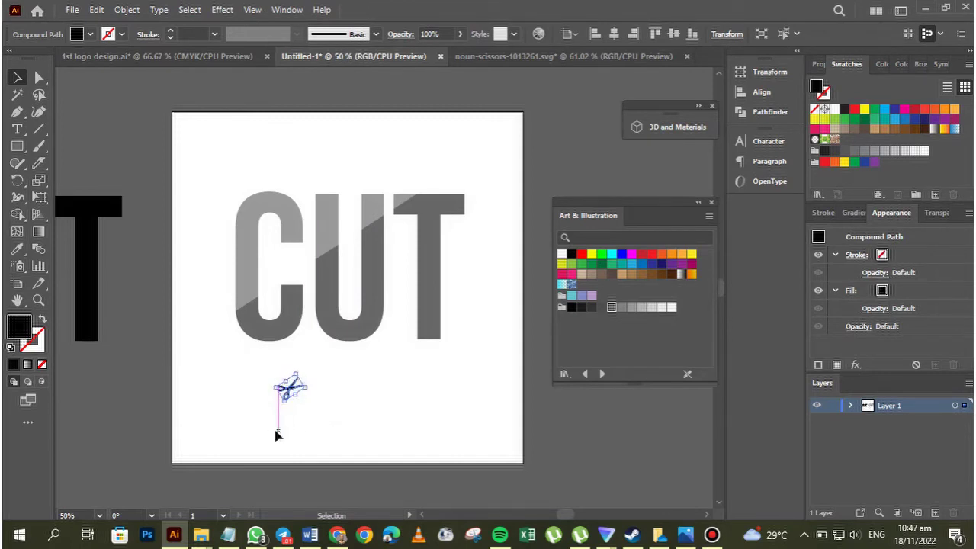
{"action": "left_click_drag", "start_coordinate": [288, 397], "coordinate": [220, 329]}
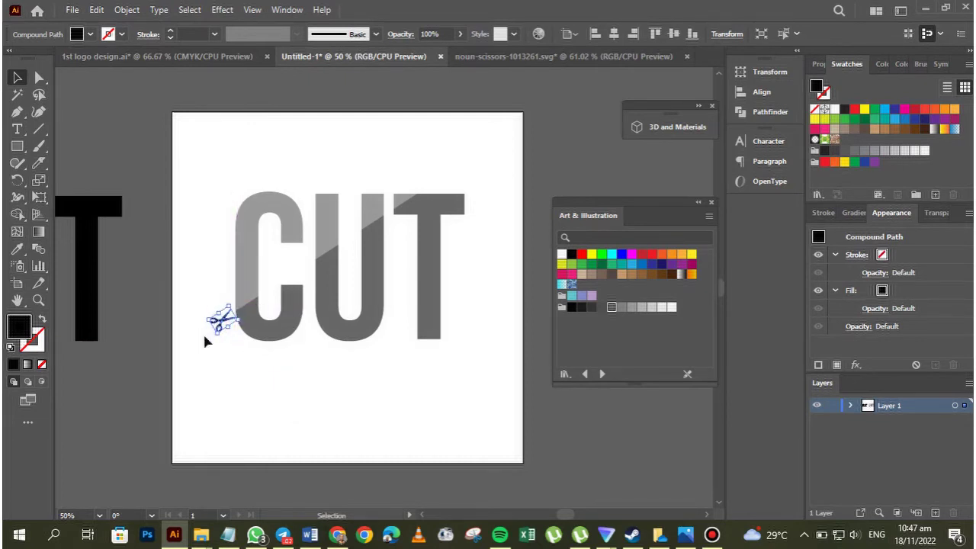
Step: Fill the scissors with a grey swatch and deselect them
{"action": "left_click", "coordinate": [611, 308]}
{"action": "left_click", "coordinate": [470, 387]}
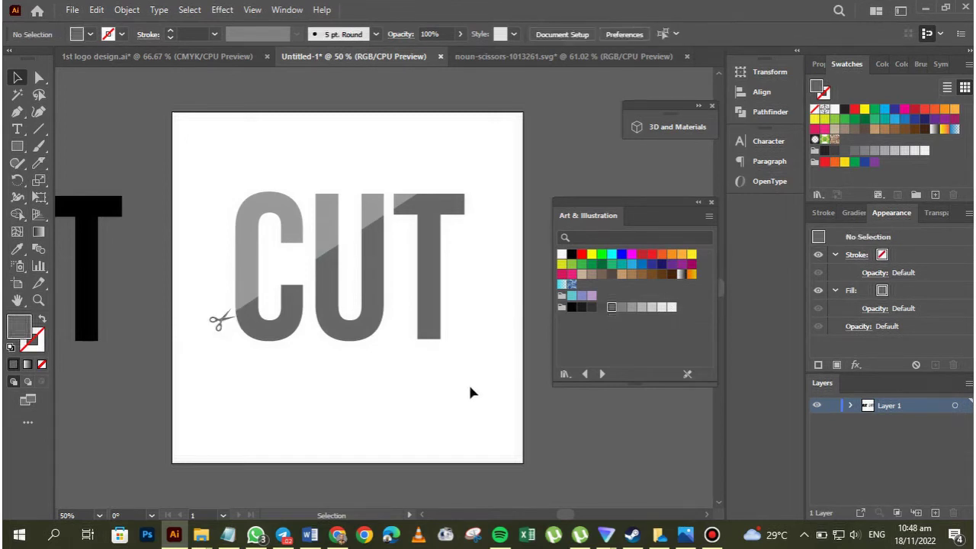
{"action": "left_click", "coordinate": [698, 202]}
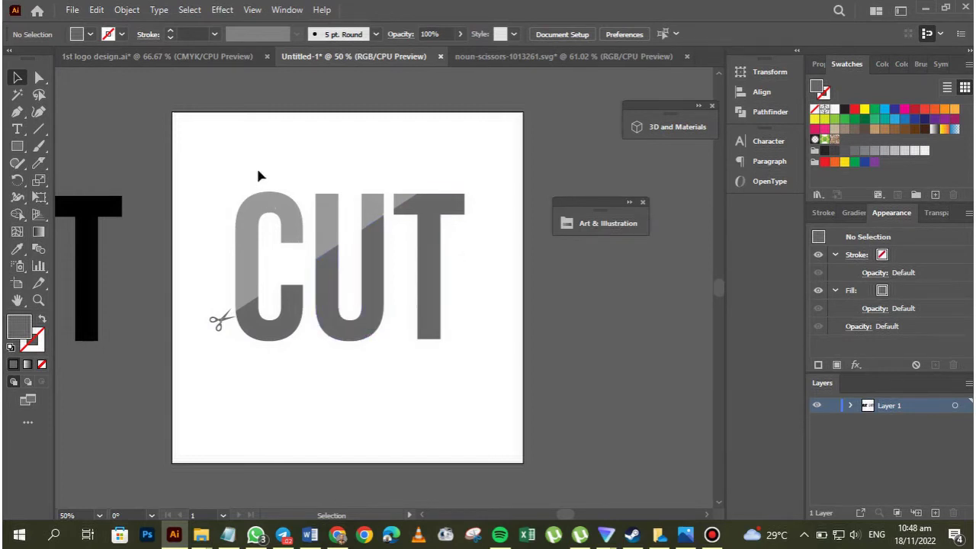
Step: Marquee-select all the CUT letters and the scissors in Untitled-1 and group them with Ctrl+G
{"action": "left_click", "coordinate": [229, 56]}
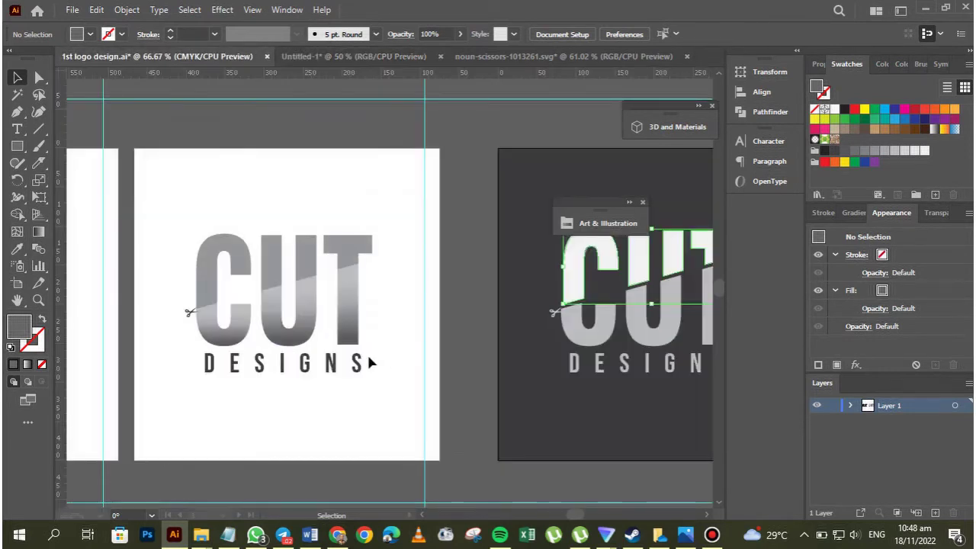
{"action": "left_click", "coordinate": [373, 56]}
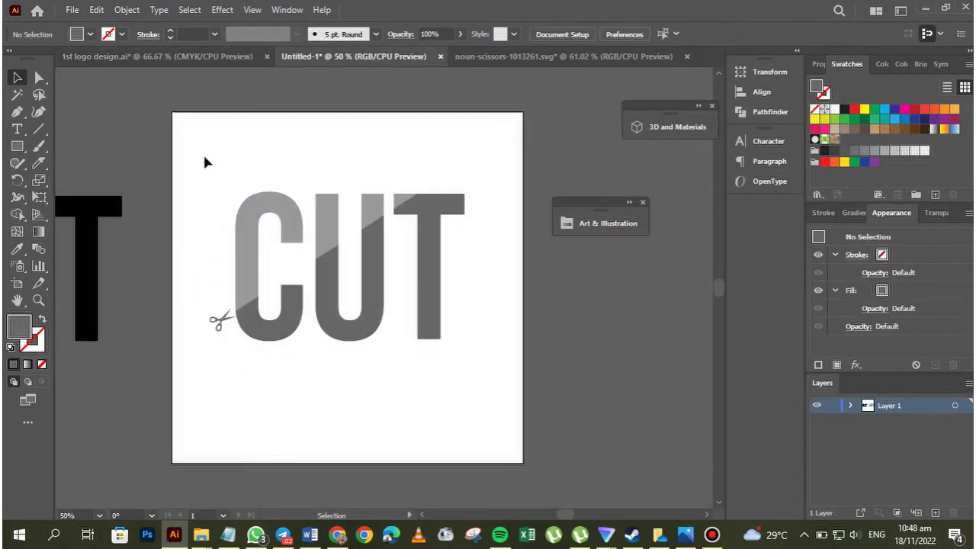
{"action": "left_click_drag", "start_coordinate": [196, 127], "coordinate": [482, 410]}
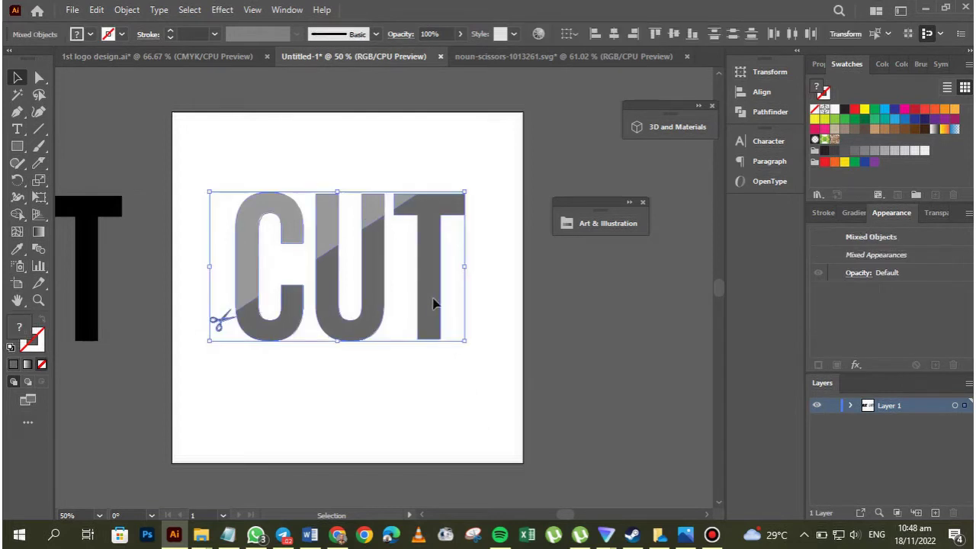
{"action": "left_click_drag", "start_coordinate": [431, 306], "coordinate": [435, 319]}
{"action": "key", "text": "ctrl+z"}
{"action": "left_click", "coordinate": [305, 167]}
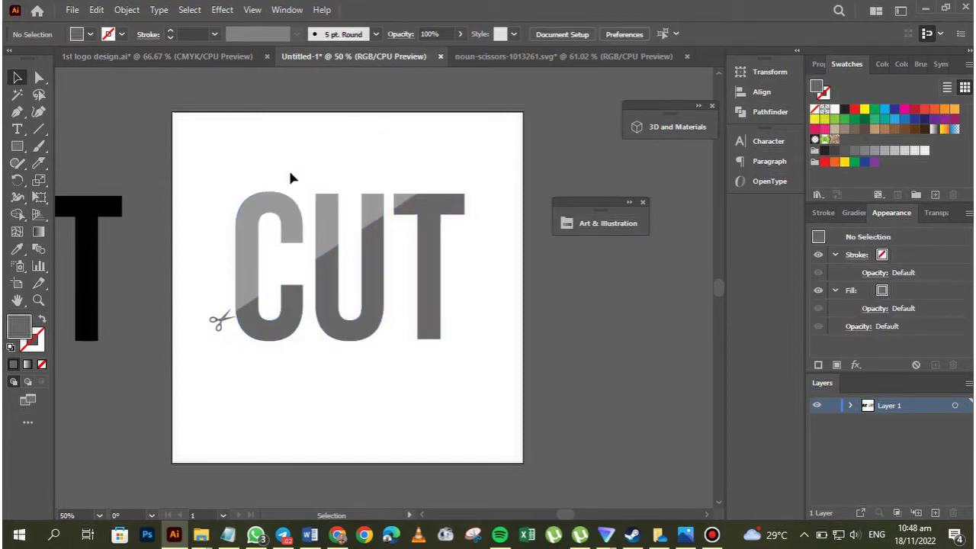
{"action": "left_click_drag", "start_coordinate": [193, 149], "coordinate": [473, 366]}
{"action": "key", "text": "ctrl+g"}
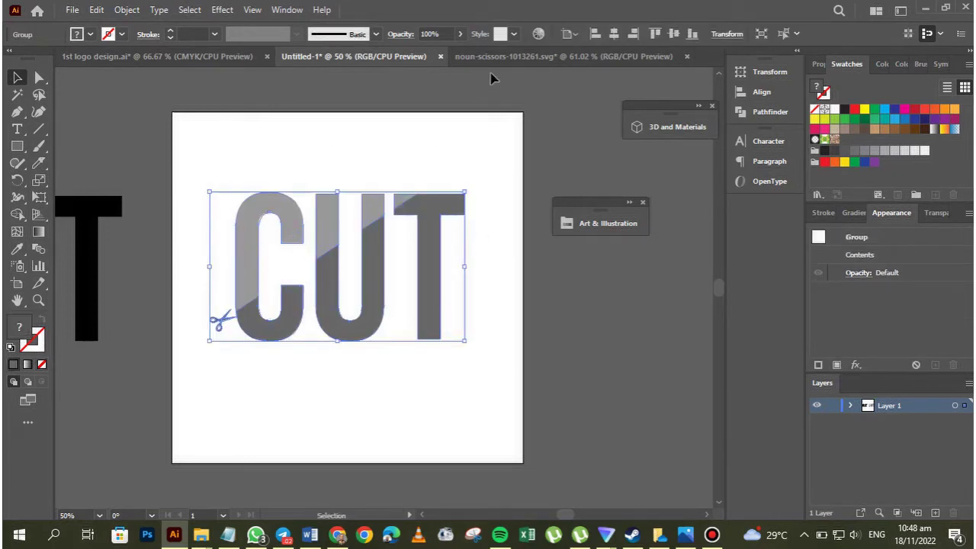
Step: Bring up the alignment options and reselect the grouped CUT logo
{"action": "left_click", "coordinate": [759, 94]}
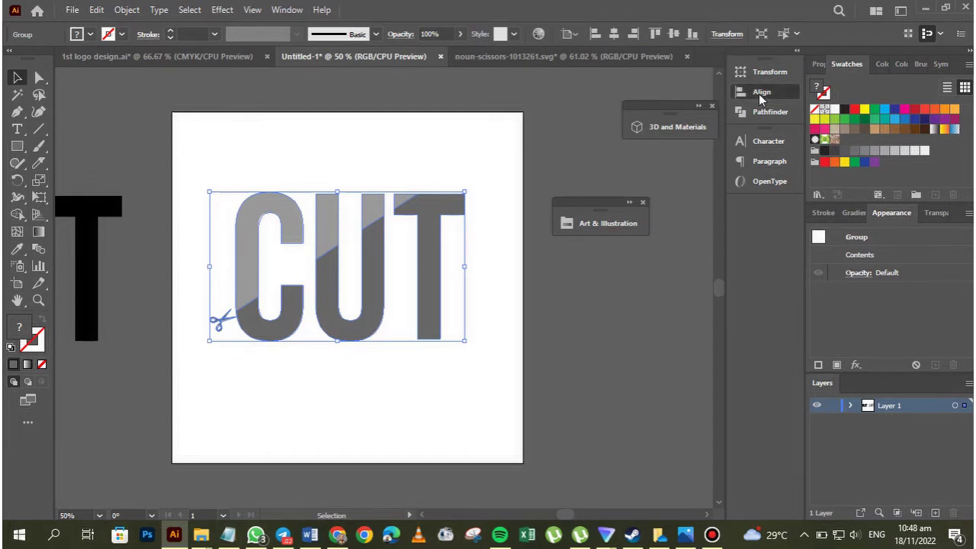
{"action": "left_click", "coordinate": [290, 14]}
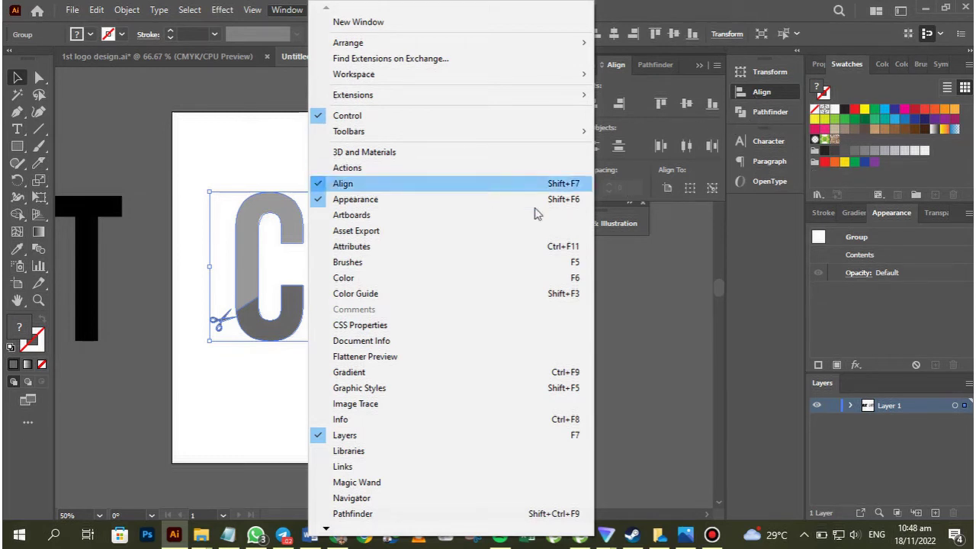
{"action": "left_click", "coordinate": [707, 270]}
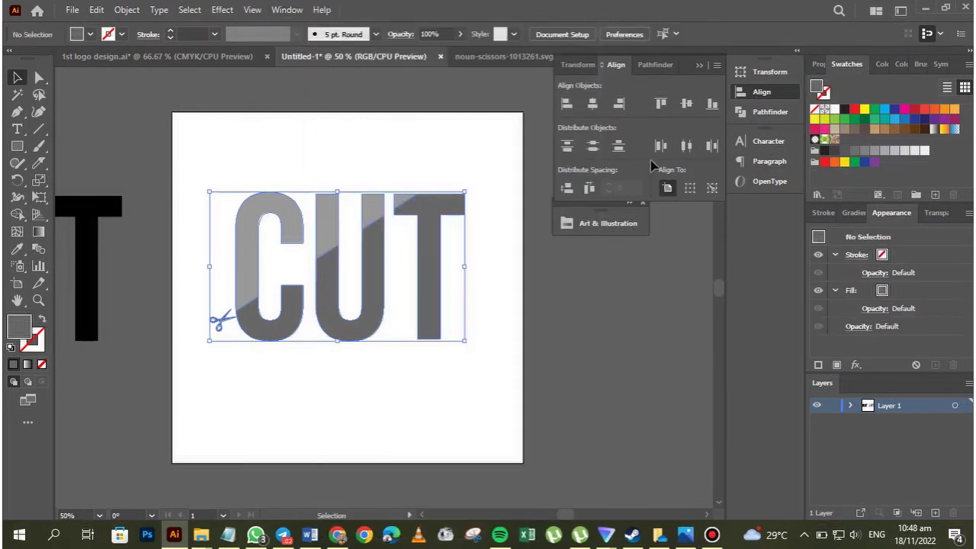
{"action": "key", "text": "ctrl+shift+a"}
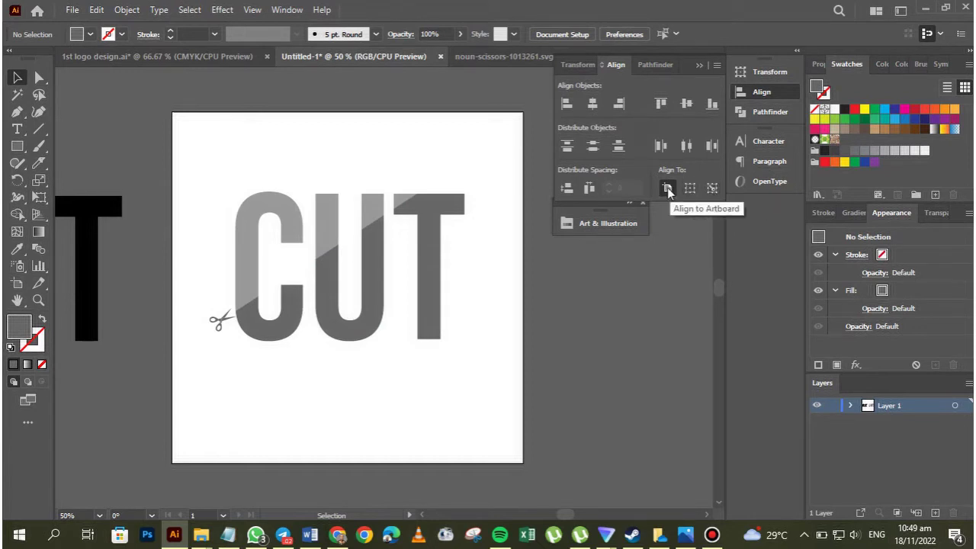
{"action": "left_click_drag", "start_coordinate": [208, 165], "coordinate": [485, 372]}
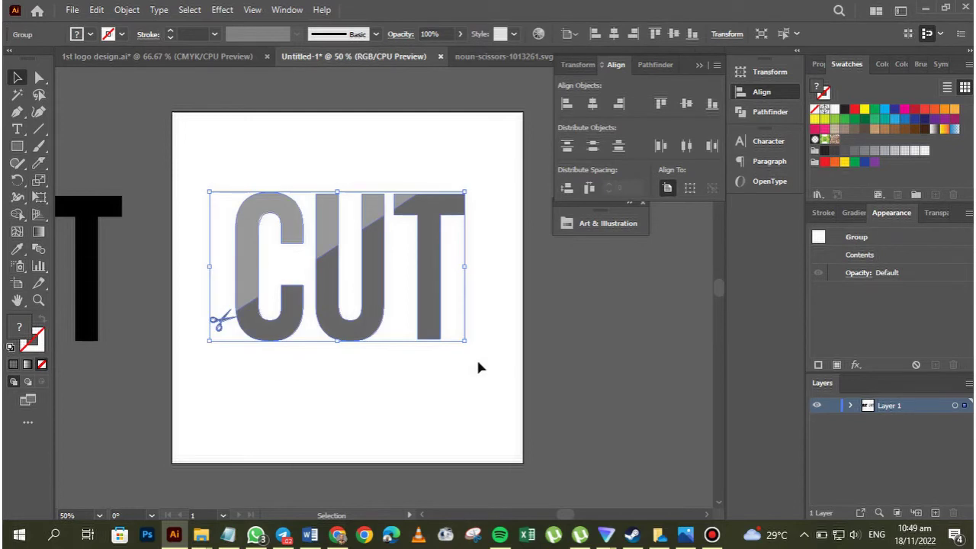
Step: Align the CUT group to the artboard, centring it horizontally and vertically
{"action": "left_click", "coordinate": [668, 188]}
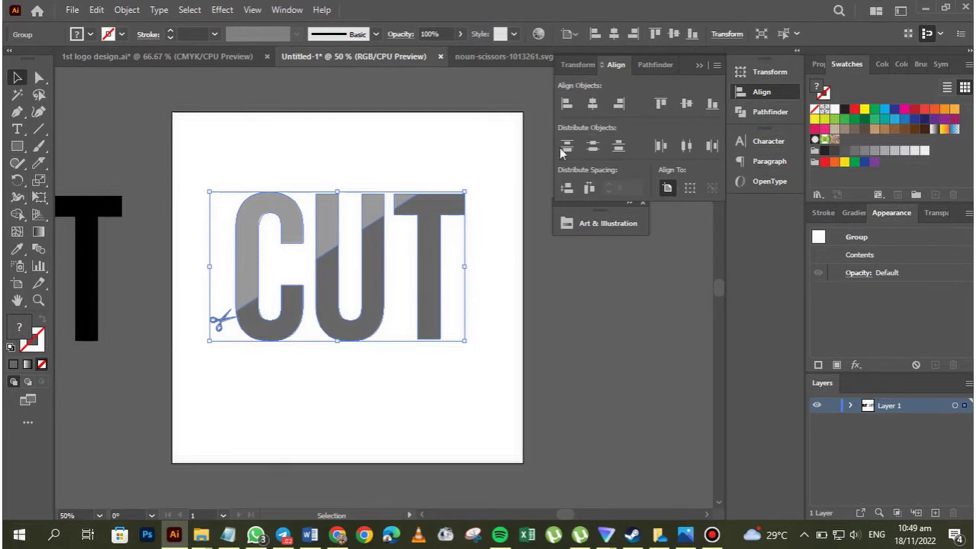
{"action": "left_click", "coordinate": [592, 106]}
{"action": "left_click", "coordinate": [592, 106]}
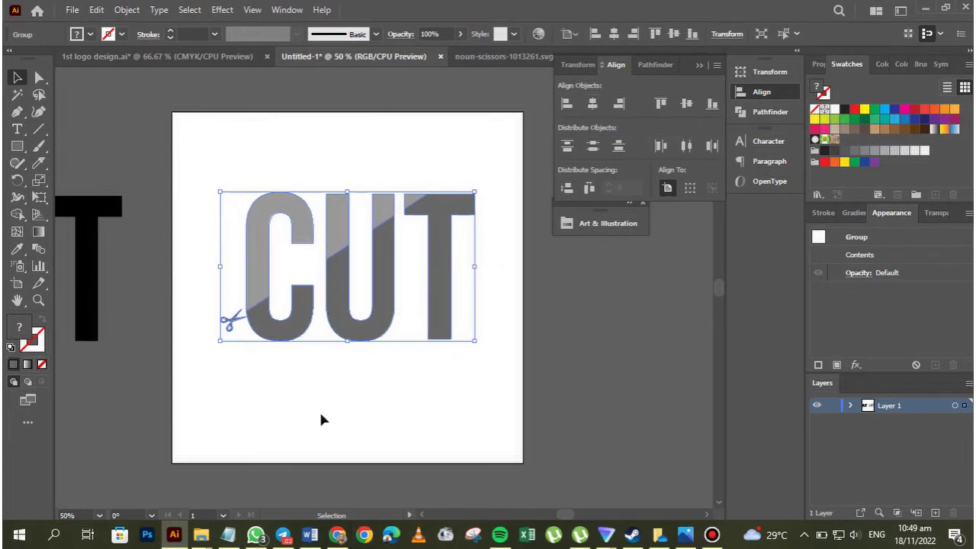
{"action": "left_click", "coordinate": [687, 107]}
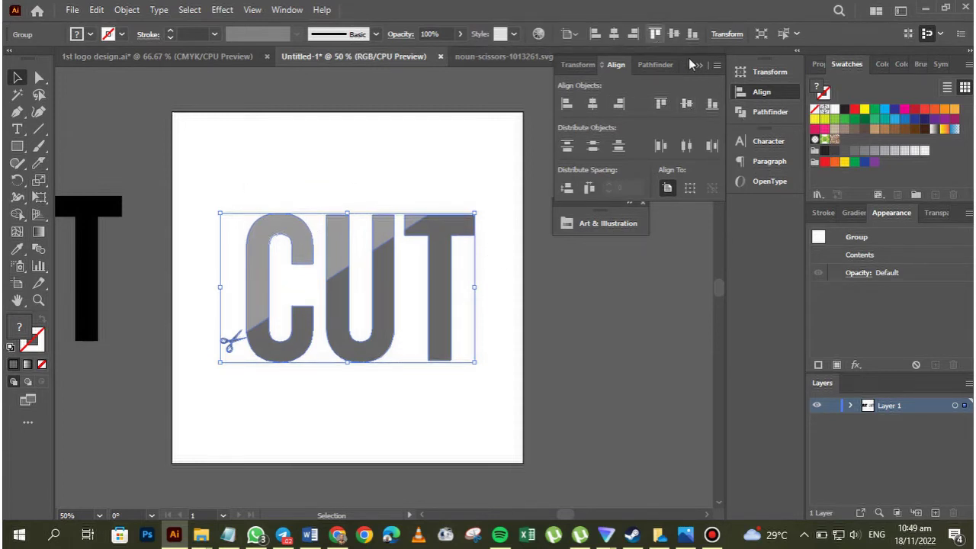
{"action": "left_click", "coordinate": [697, 64]}
{"action": "left_click_drag", "start_coordinate": [608, 199], "coordinate": [660, 171]}
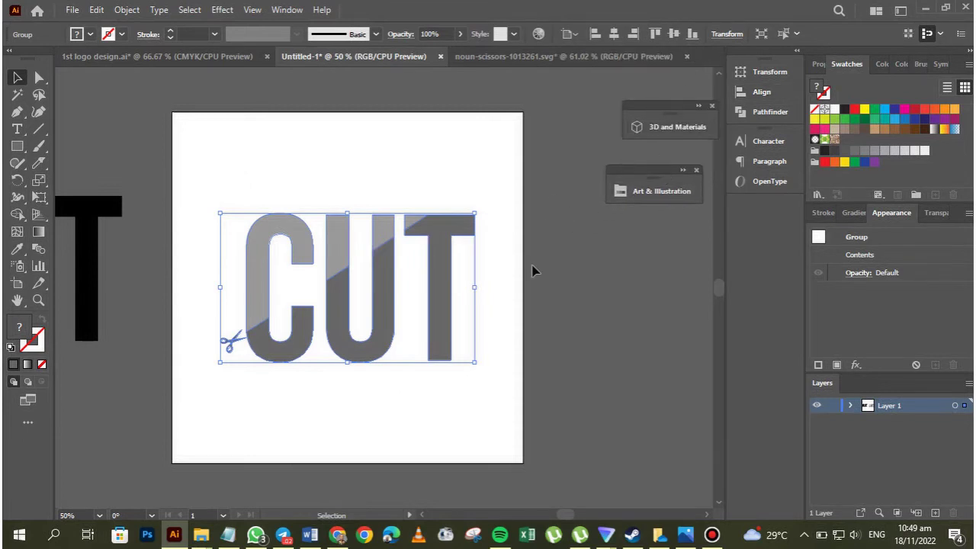
{"action": "left_click_drag", "start_coordinate": [532, 270], "coordinate": [430, 261]}
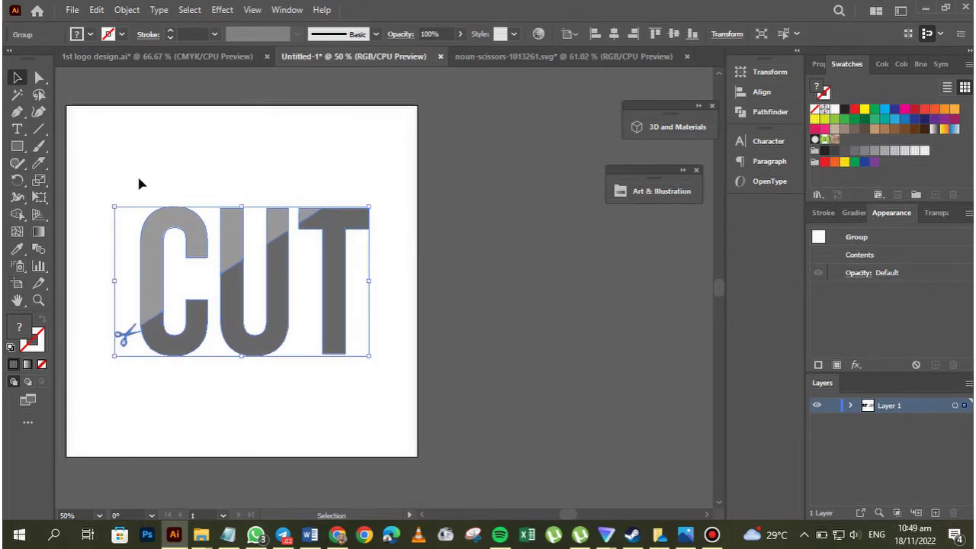
Step: Choose the Artboard tool and bring the Notepad notes up beside Illustrator
{"action": "left_click", "coordinate": [18, 284]}
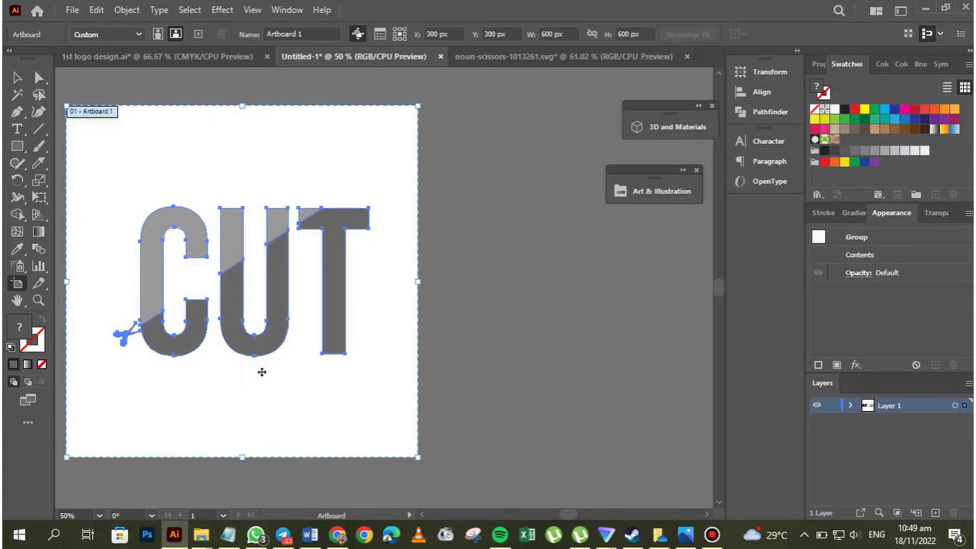
{"action": "left_click", "coordinate": [228, 534]}
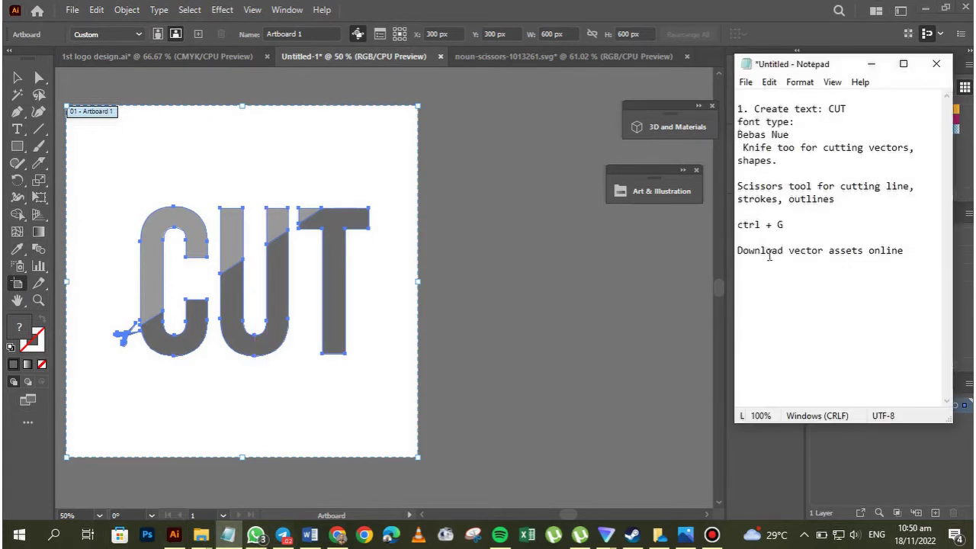
Step: Add the notes 'Duplicate', 'alt = windows' and 'option = mac' in Notepad, then minimize it
{"action": "key", "text": "Return"}
{"action": "key", "text": "Return"}
{"action": "type", "text": "Duplicate"}
{"action": "key", "text": "Return"}
{"action": "type", "text": "alt ="}
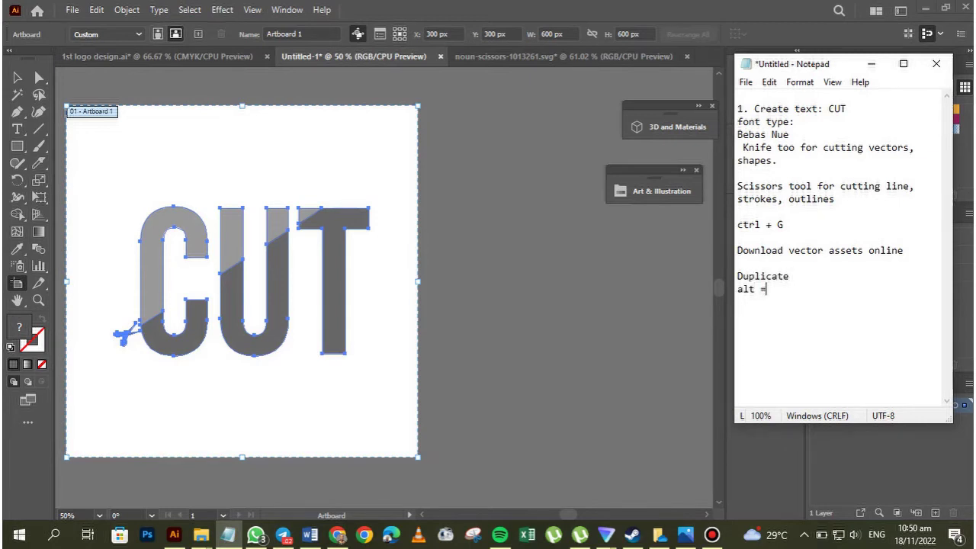
{"action": "type", "text": " windows op"}
{"action": "type", "text": "tio"}
{"action": "type", "text": "n ="}
{"action": "key", "text": "BackSpace"}
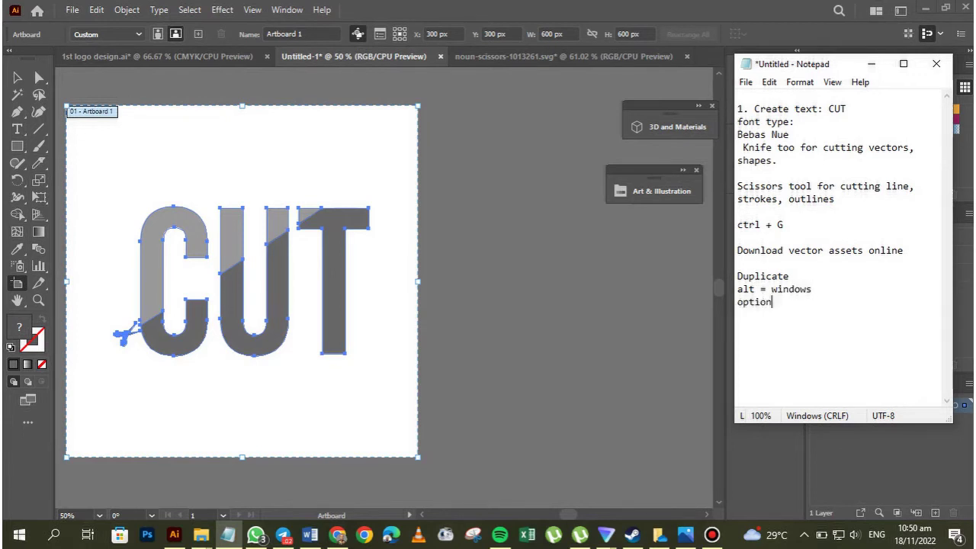
{"action": "type", "text": "= mc"}
{"action": "type", "text": "ac"}
{"action": "left_click", "coordinate": [872, 64]}
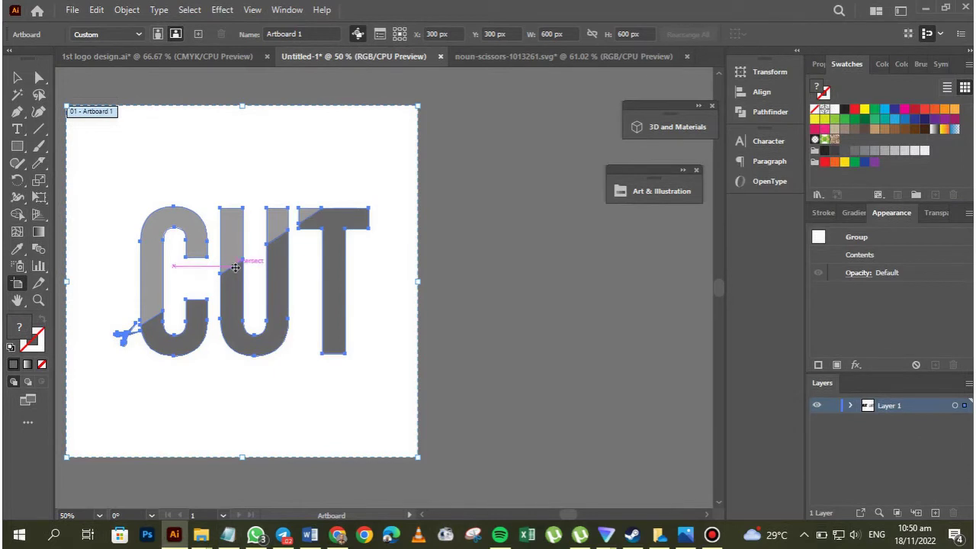
{"action": "left_click", "coordinate": [238, 537]}
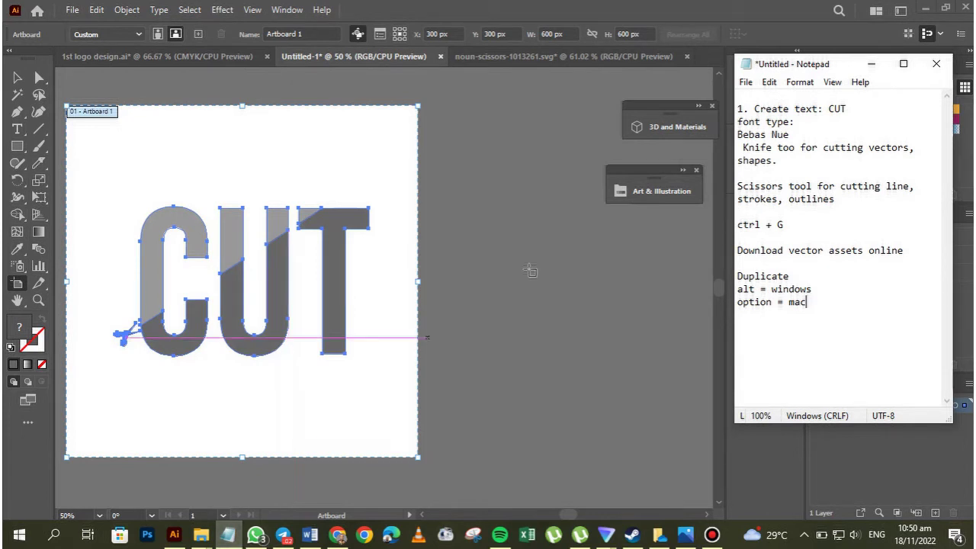
{"action": "left_click", "coordinate": [872, 65]}
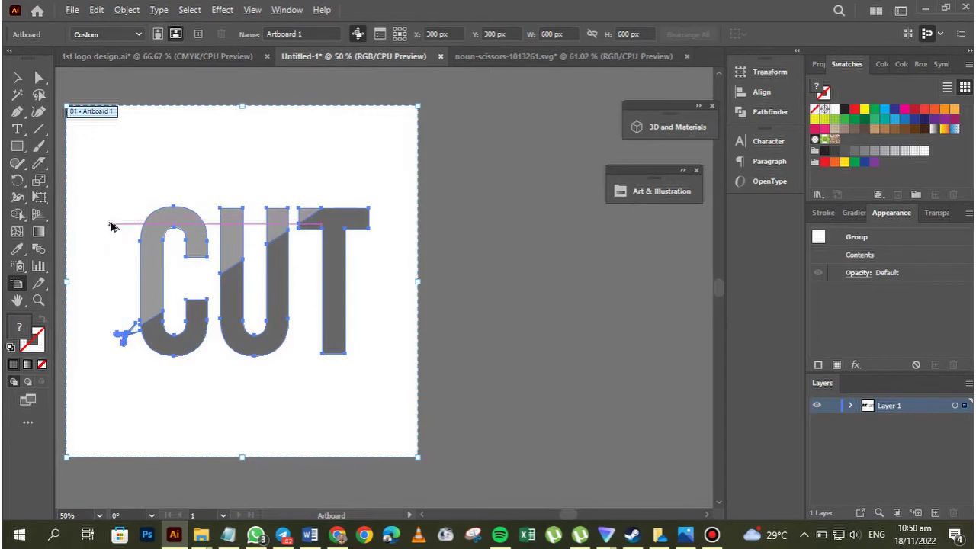
Step: Alt-drag the artboard to the right to create 'Artboard 1 copy' with the CUT logo
{"action": "left_click_drag", "start_coordinate": [114, 223], "coordinate": [471, 223]}
{"action": "key", "text": "space"}
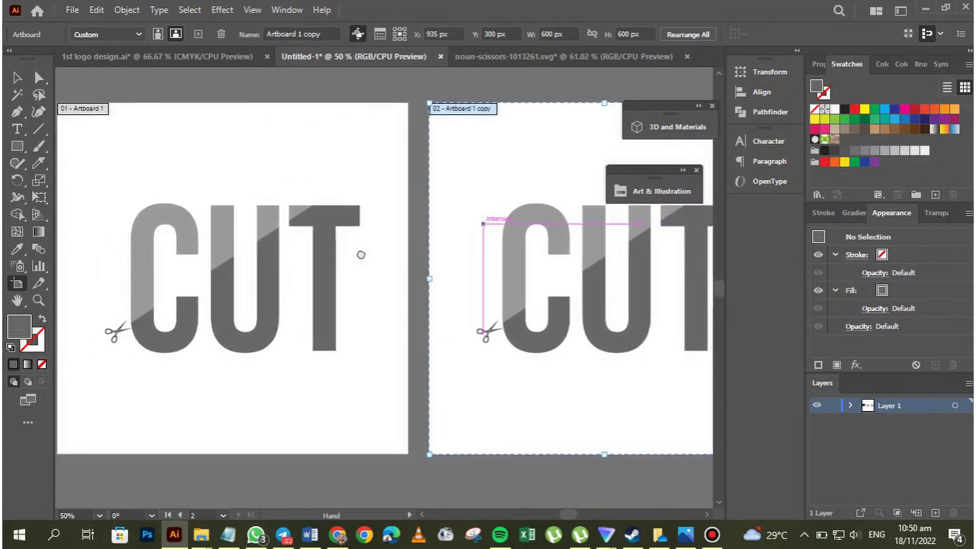
{"action": "left_click_drag", "start_coordinate": [359, 252], "coordinate": [258, 254]}
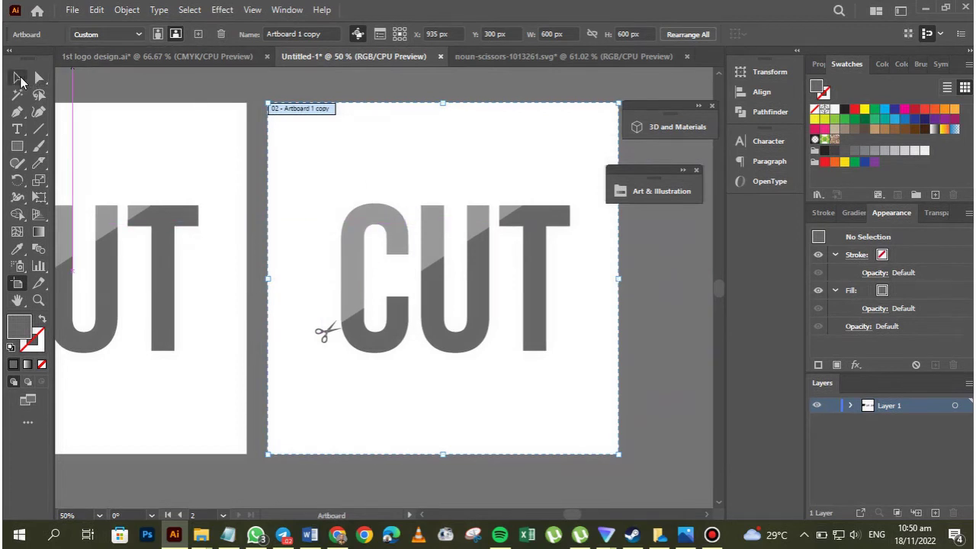
{"action": "left_click", "coordinate": [17, 77]}
{"action": "left_click_drag", "start_coordinate": [99, 155], "coordinate": [279, 168]}
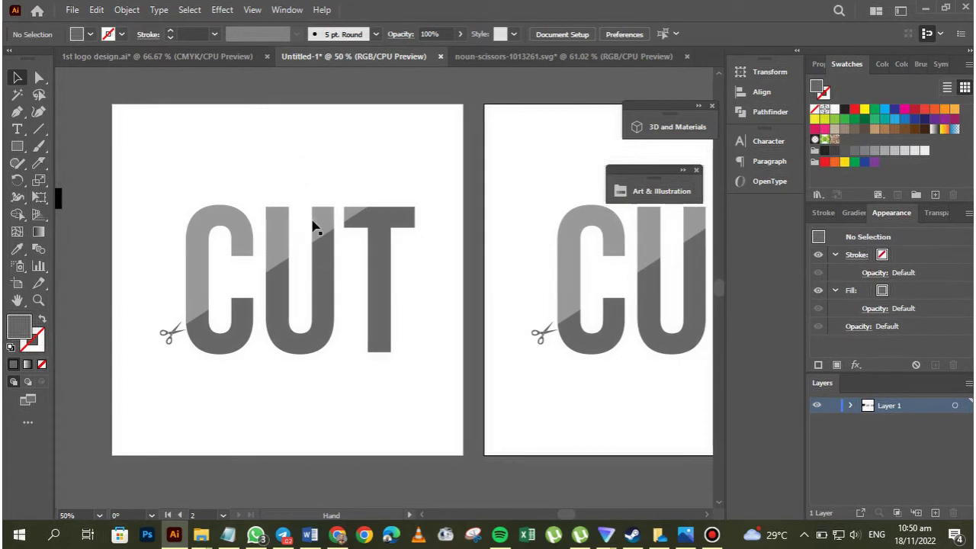
{"action": "left_click", "coordinate": [852, 405]}
{"action": "left_click", "coordinate": [852, 405]}
Step: Pan to the second artboard, select its duplicated CUT group and delete it
{"action": "left_click_drag", "start_coordinate": [422, 328], "coordinate": [342, 331]}
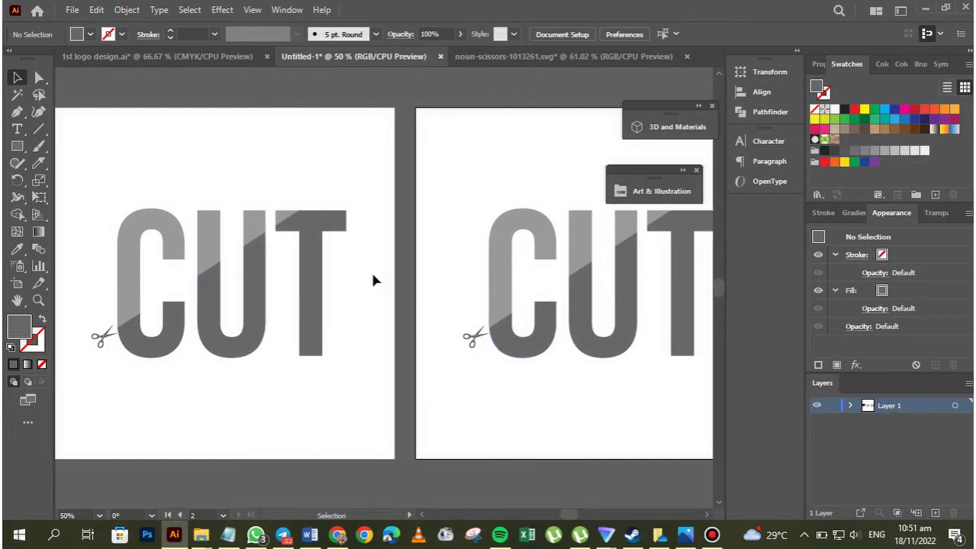
{"action": "left_click_drag", "start_coordinate": [399, 268], "coordinate": [244, 283]}
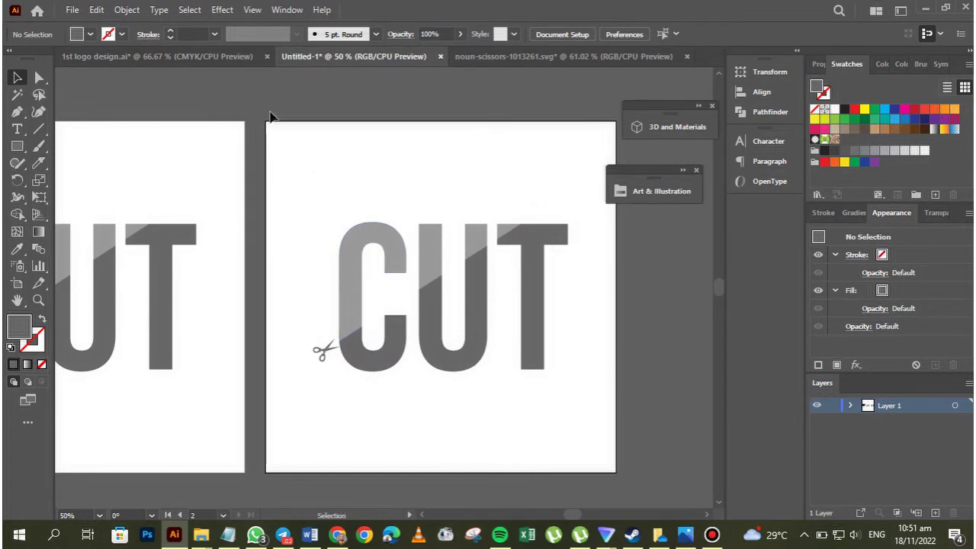
{"action": "left_click_drag", "start_coordinate": [259, 109], "coordinate": [349, 191]}
{"action": "key", "text": "ctrl+alt+a"}
{"action": "key", "text": "Delete"}
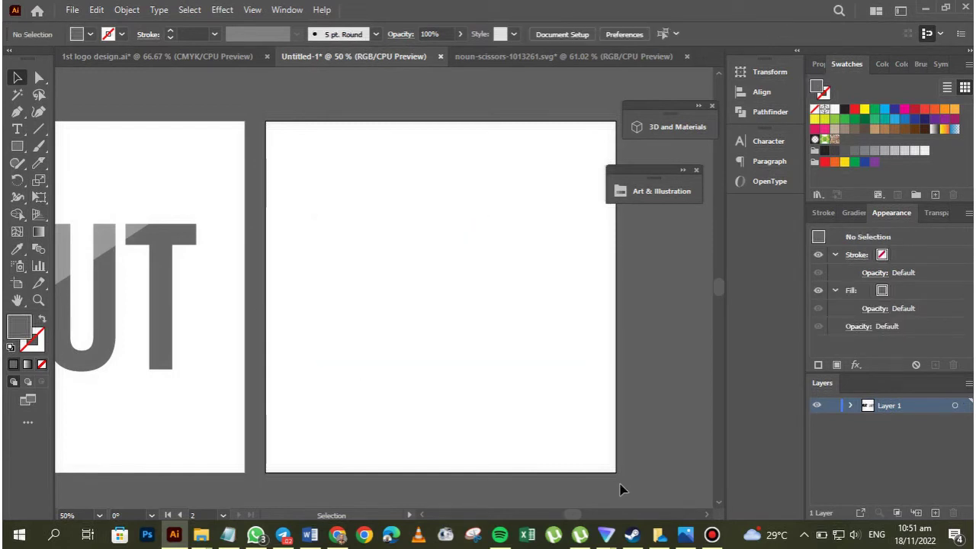
Step: Add the note 'ctrl + x = cut' in Notepad and minimize it
{"action": "left_click", "coordinate": [228, 535]}
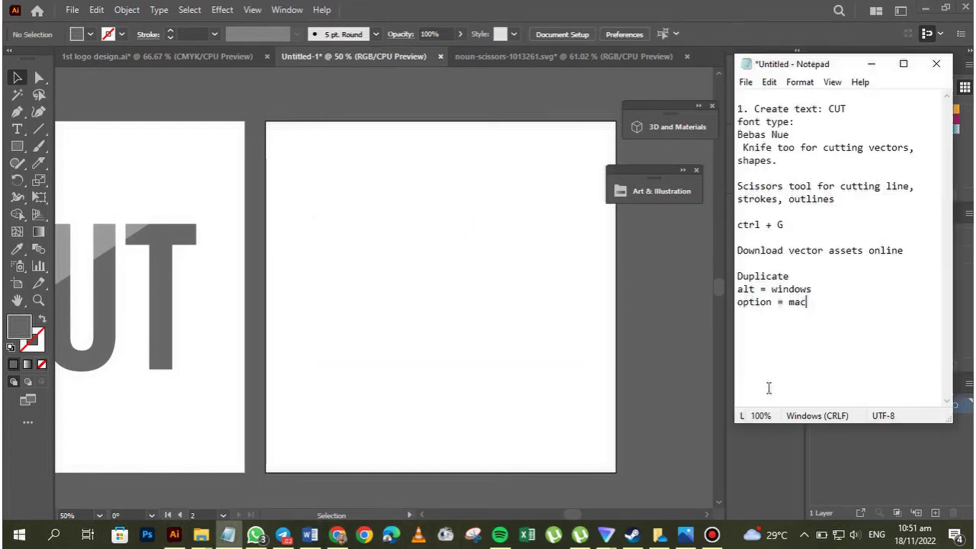
{"action": "key", "text": "Return"}
{"action": "key", "text": "Return"}
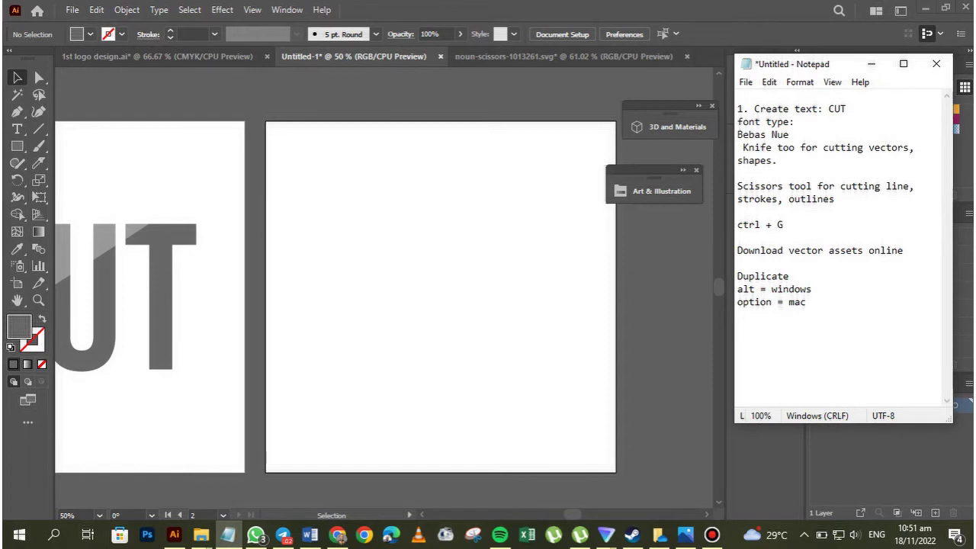
{"action": "type", "text": "ctrl + "}
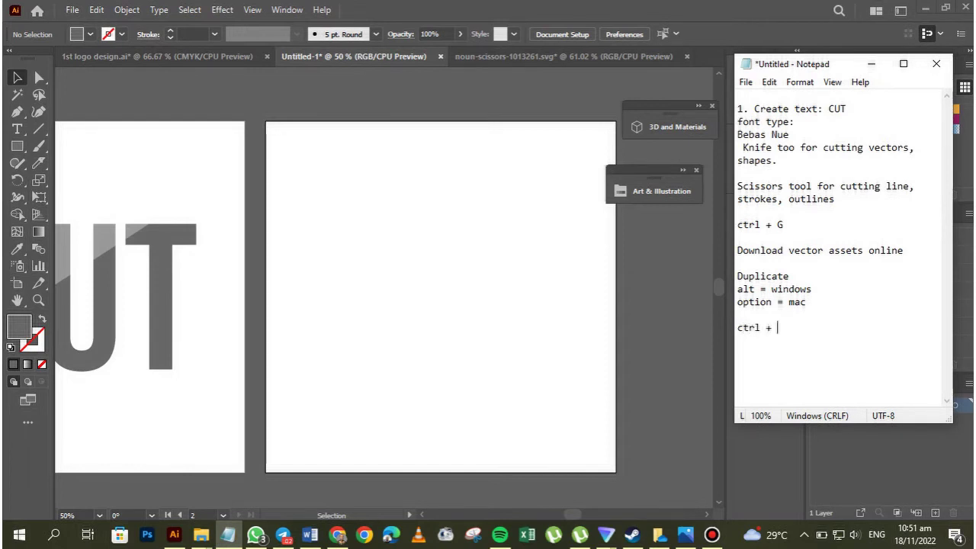
{"action": "type", "text": "x = "}
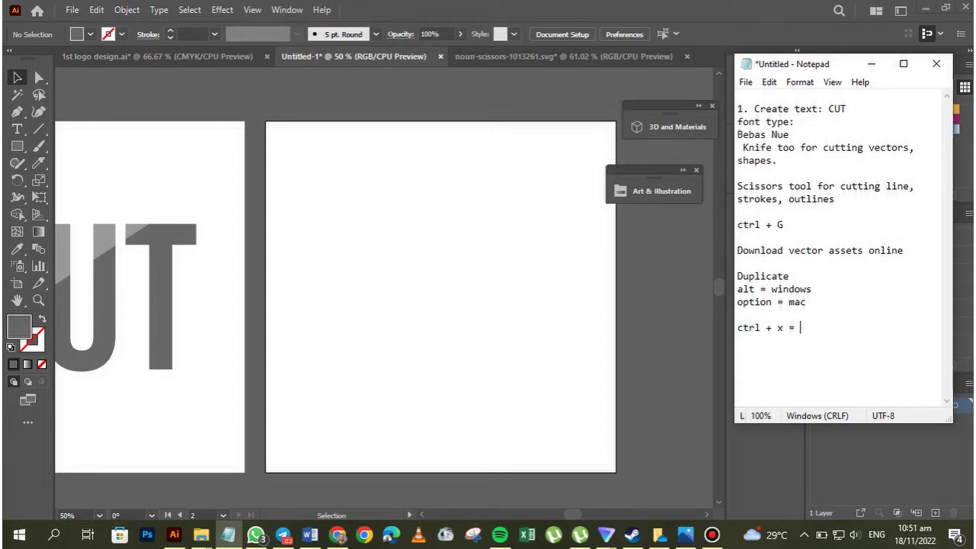
{"action": "type", "text": "cut"}
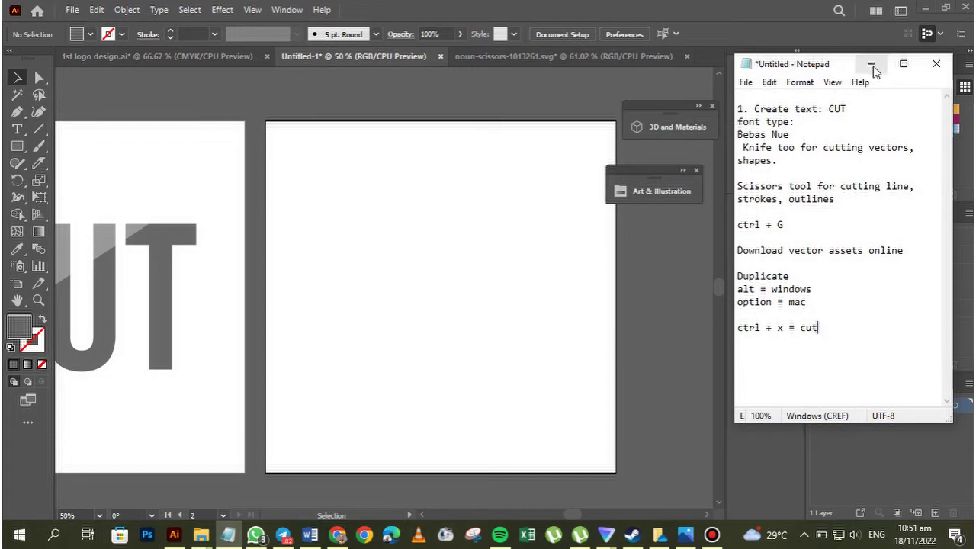
{"action": "left_click", "coordinate": [873, 66]}
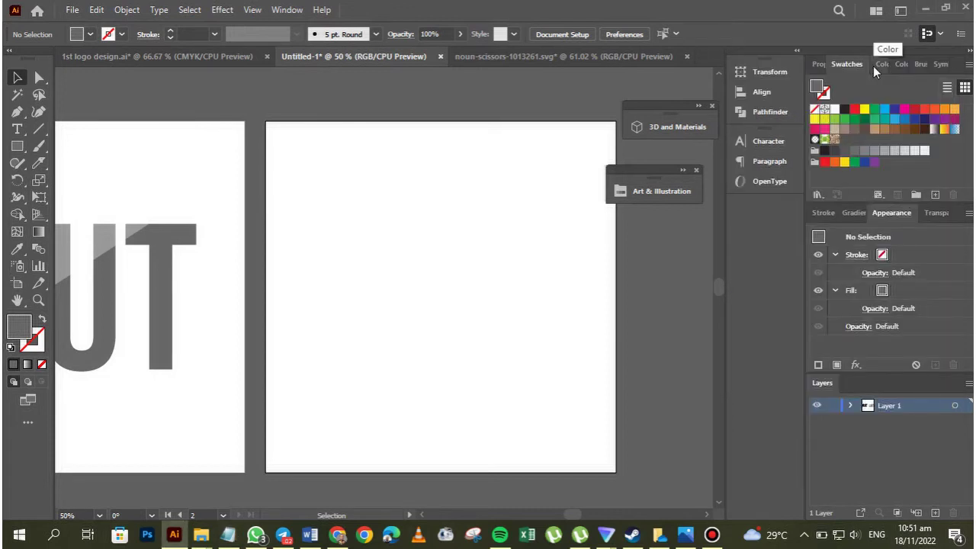
Step: Create Layer 2 and use Edit > Paste in Place to put the CUT logo copy onto it
{"action": "left_click", "coordinate": [936, 514]}
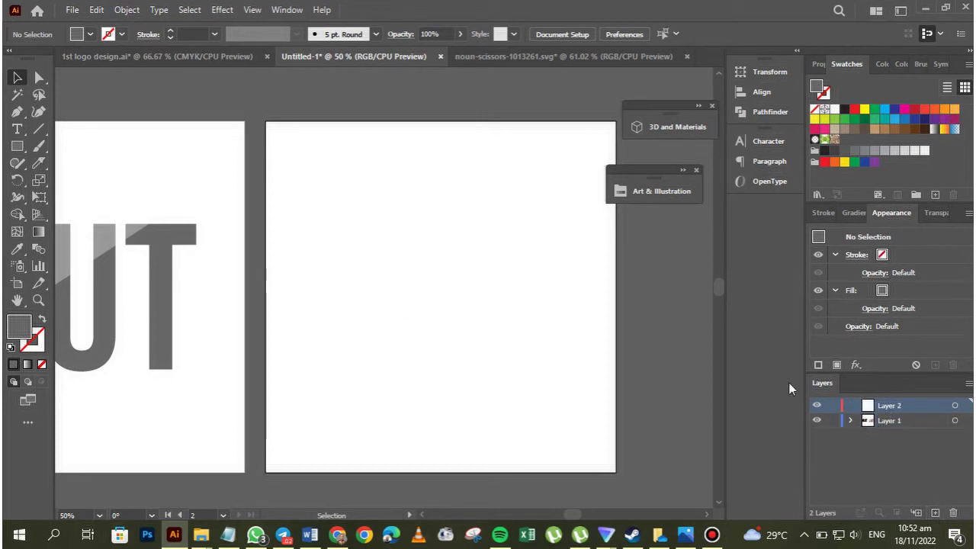
{"action": "key", "text": "ctrl"}
{"action": "key", "text": "ctrl+v"}
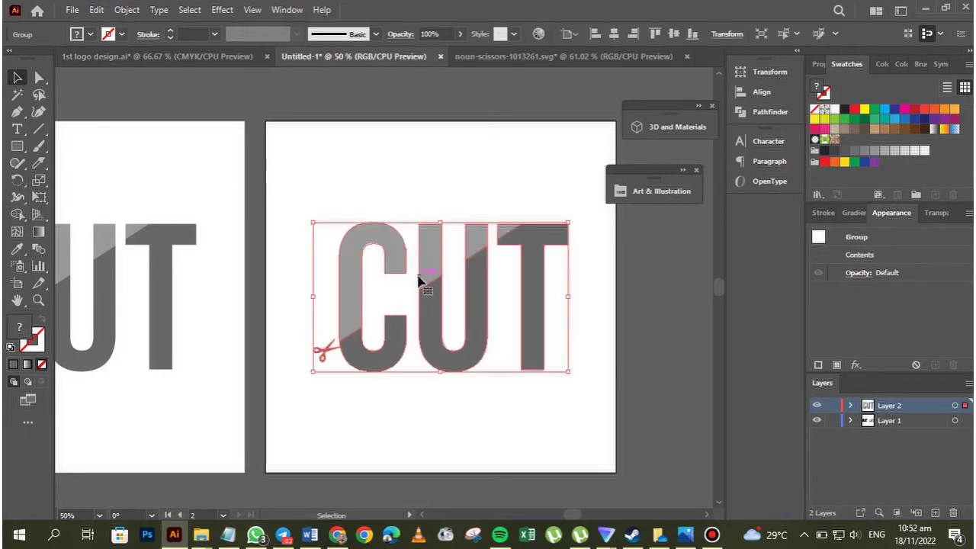
{"action": "key", "text": "ctrl+z"}
{"action": "left_click", "coordinate": [97, 11]}
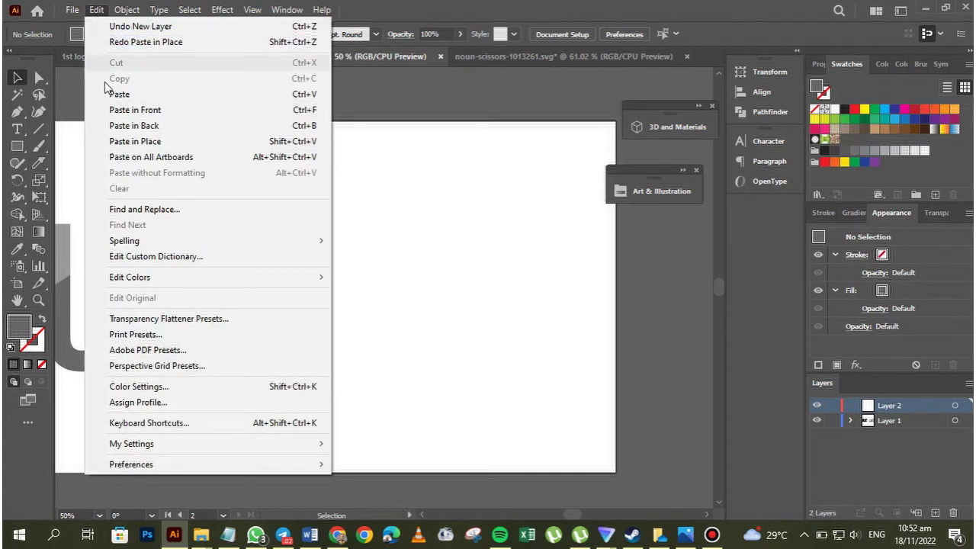
{"action": "left_click", "coordinate": [112, 143]}
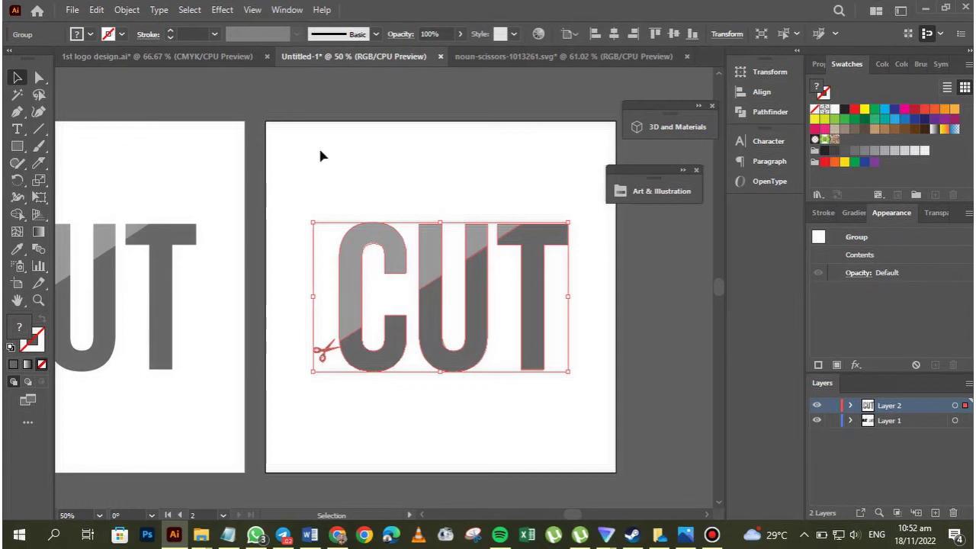
{"action": "left_click", "coordinate": [303, 193]}
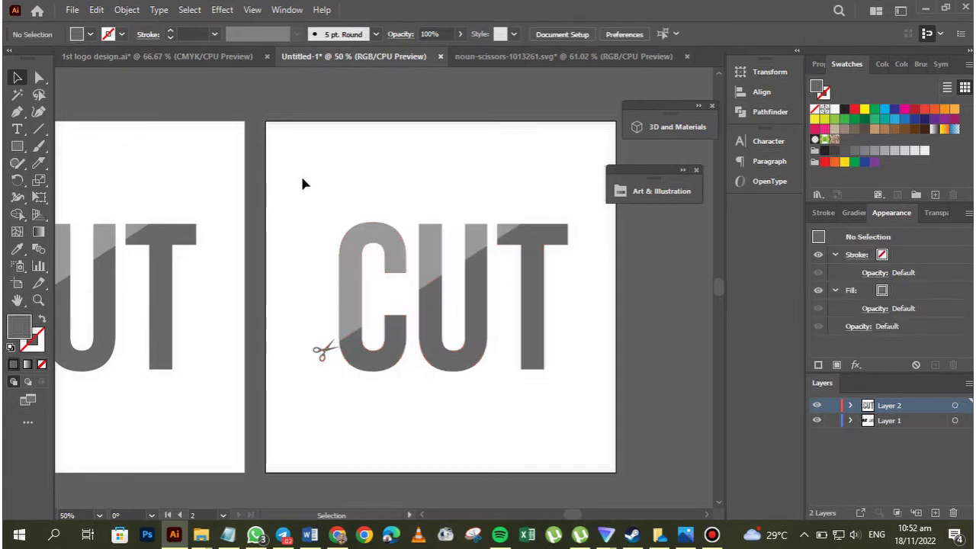
{"action": "left_click", "coordinate": [15, 150]}
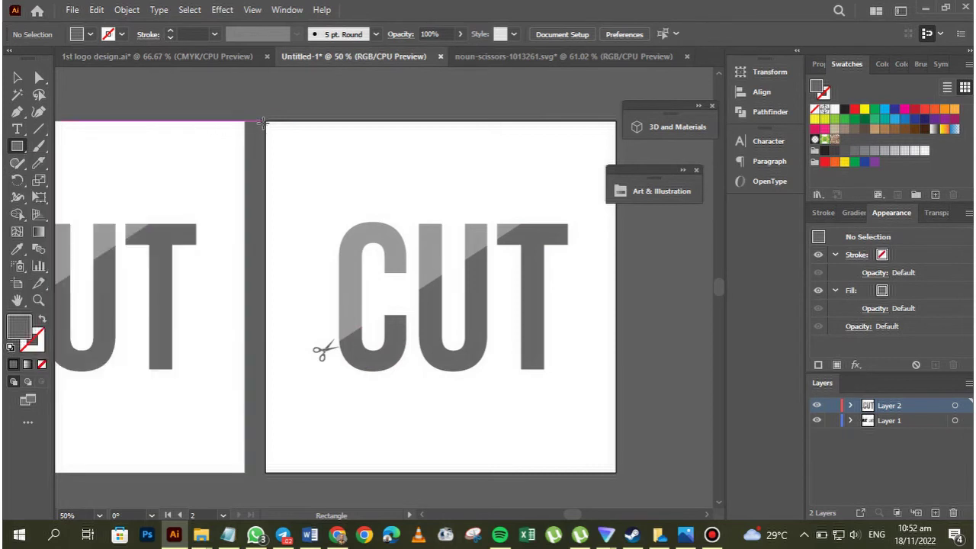
Step: Draw a 600 × 600 px grey rectangle covering the entire second artboard
{"action": "left_click_drag", "start_coordinate": [267, 122], "coordinate": [616, 473]}
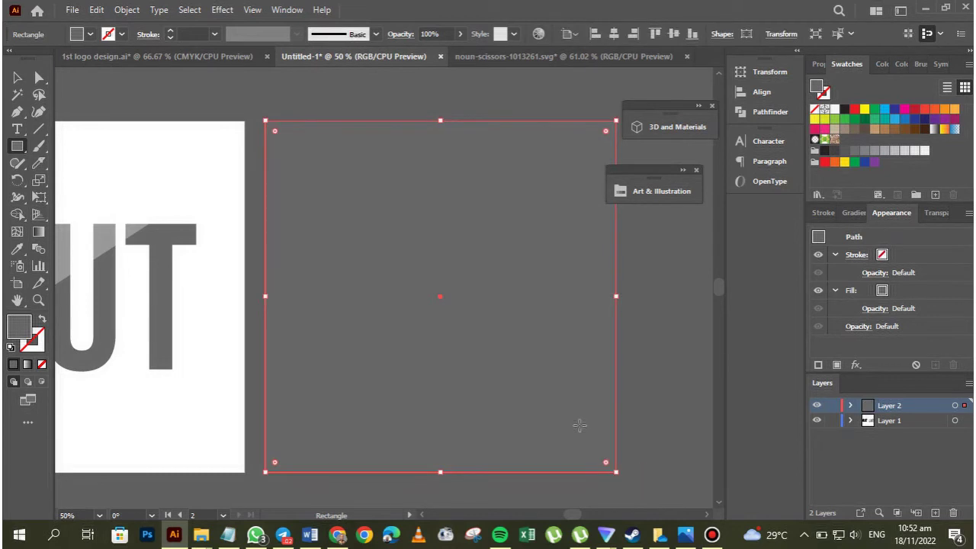
{"action": "left_click", "coordinate": [17, 77]}
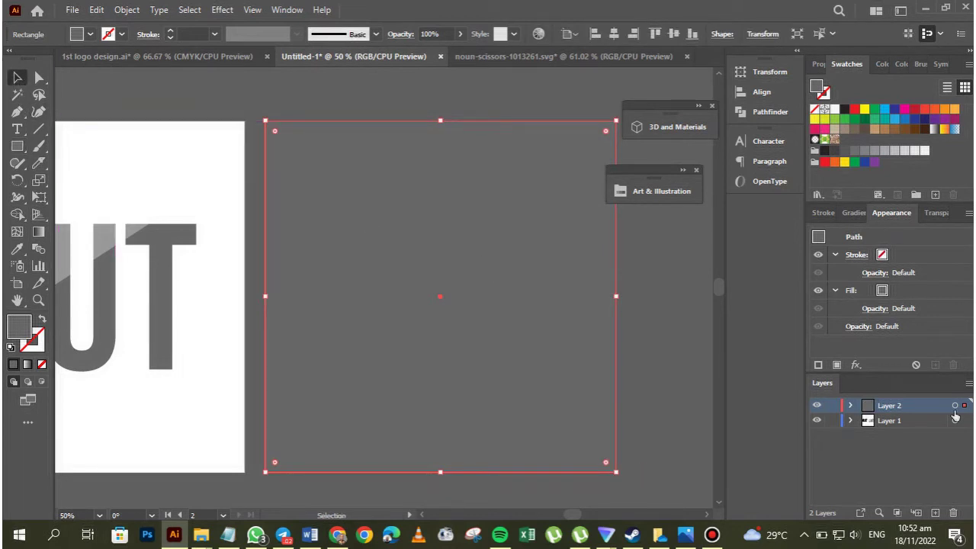
Step: In the Layers list for Layer 2, move the CUT group above the rectangle
{"action": "left_click", "coordinate": [851, 408]}
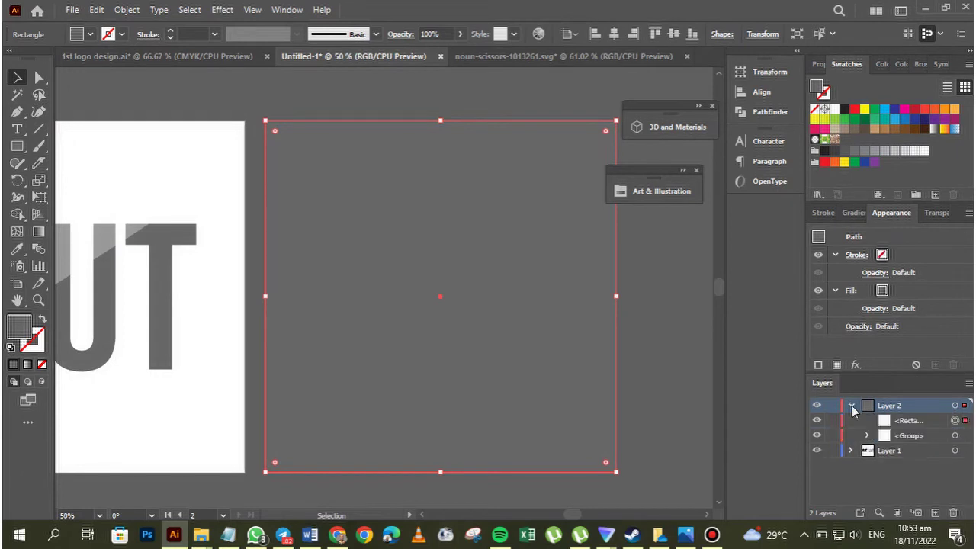
{"action": "left_click", "coordinate": [906, 424]}
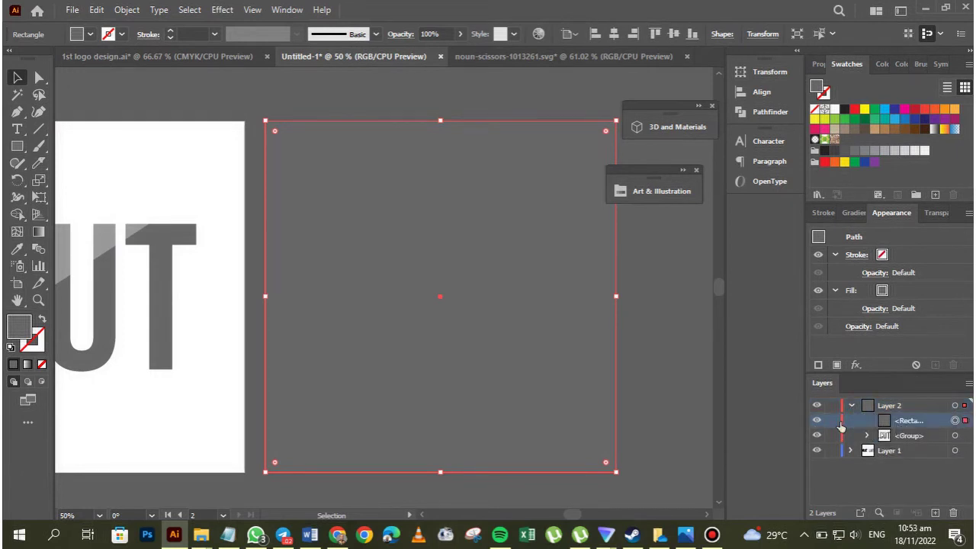
{"action": "left_click_drag", "start_coordinate": [892, 391], "coordinate": [484, 175]}
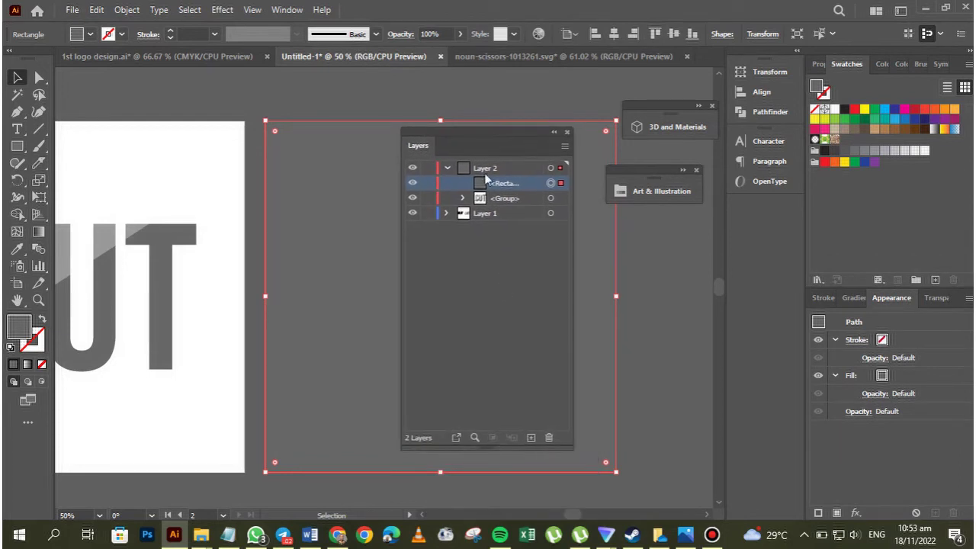
{"action": "left_click", "coordinate": [516, 200]}
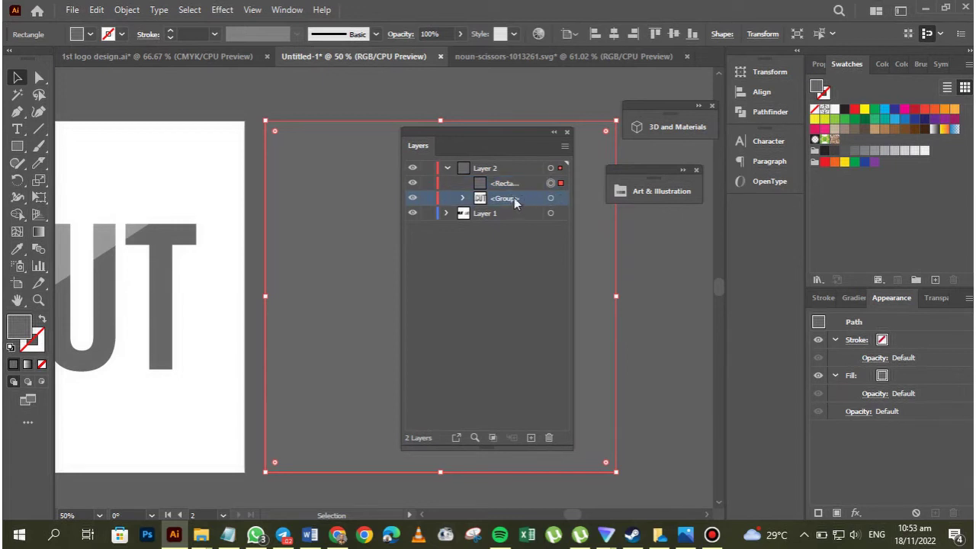
{"action": "left_click_drag", "start_coordinate": [516, 200], "coordinate": [514, 183]}
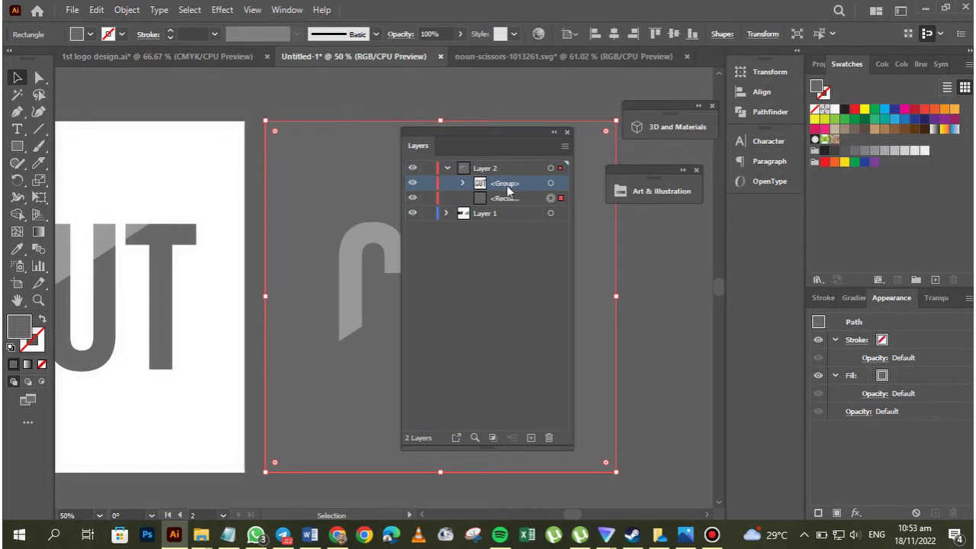
{"action": "left_click", "coordinate": [555, 132]}
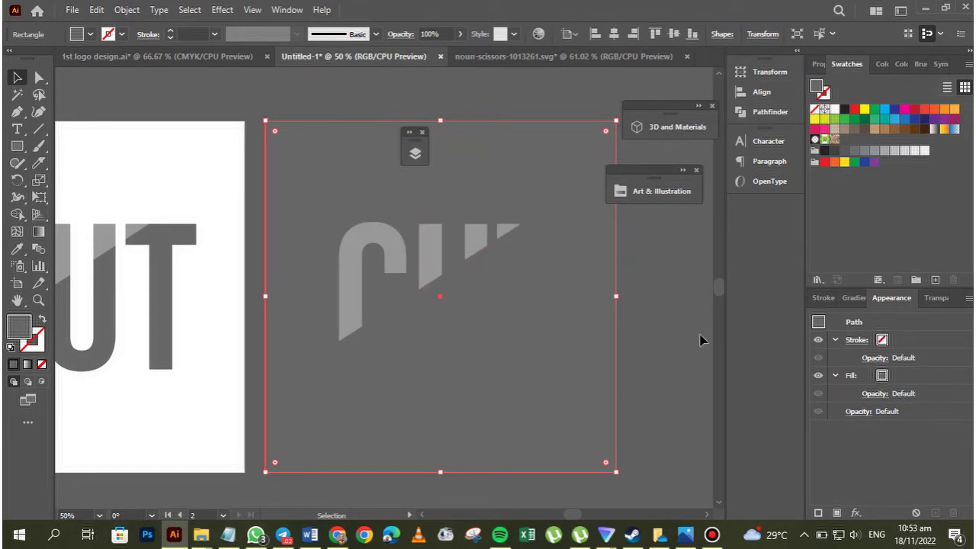
Step: Lock the grey background rectangle in the Layers list
{"action": "left_click", "coordinate": [415, 153]}
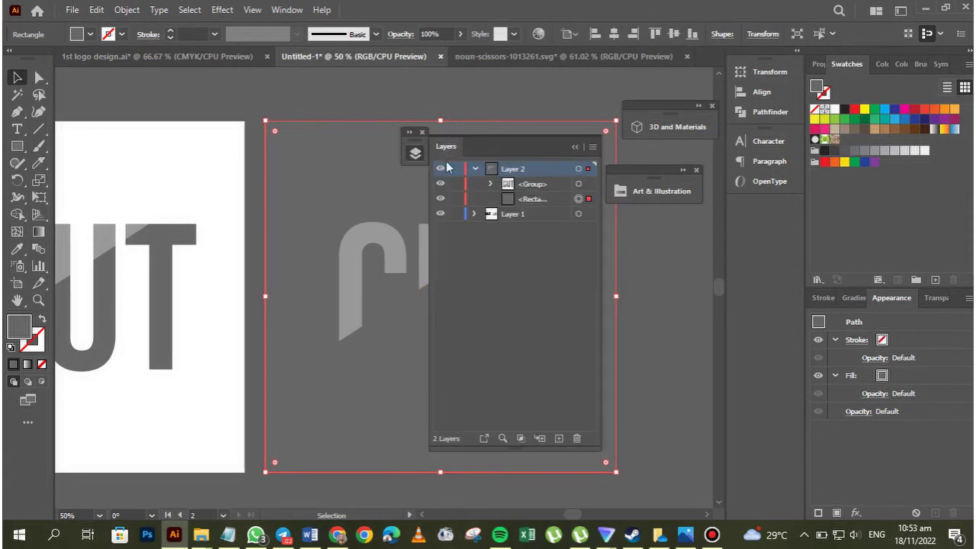
{"action": "left_click", "coordinate": [546, 202]}
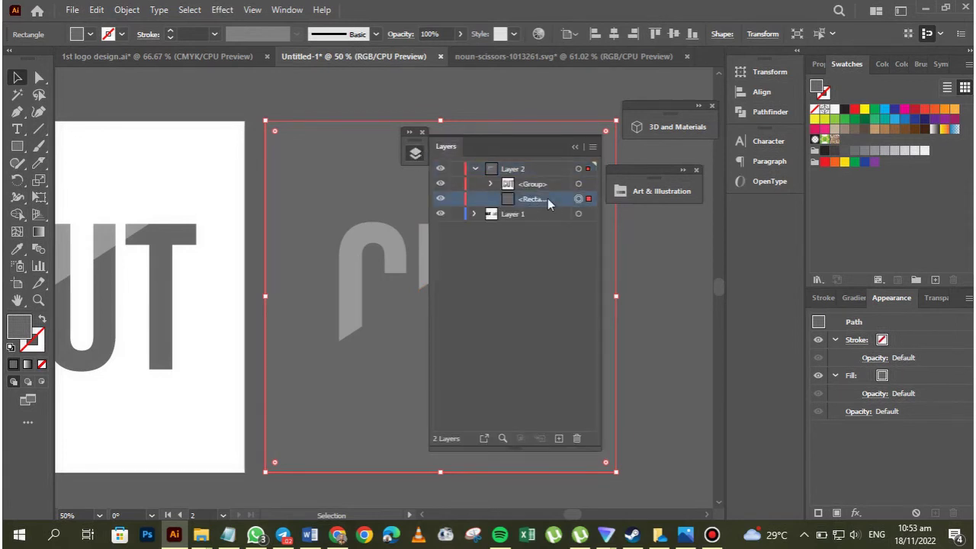
{"action": "left_click", "coordinate": [455, 202]}
{"action": "left_click", "coordinate": [575, 146]}
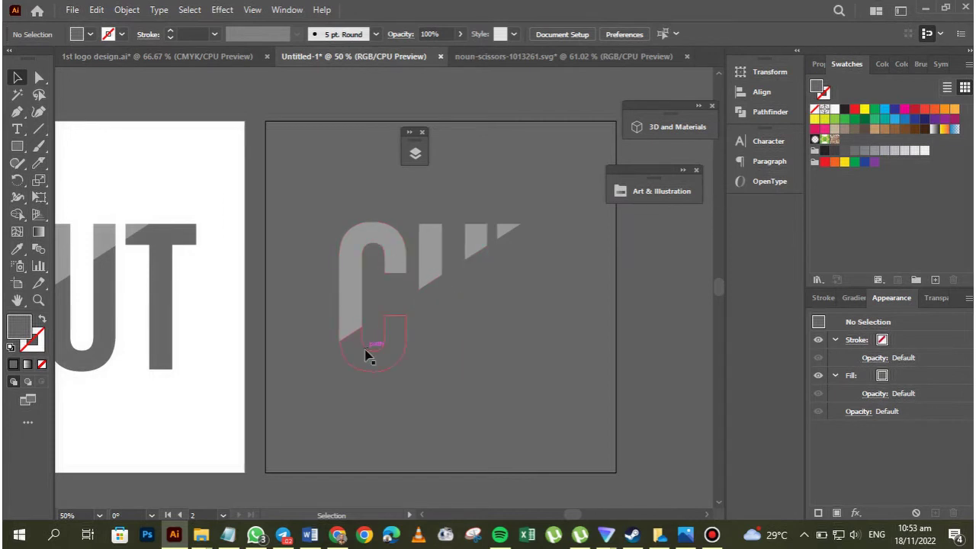
Step: Ungroup the CUT artwork, undoing an accidental move afterwards
{"action": "left_click", "coordinate": [364, 348]}
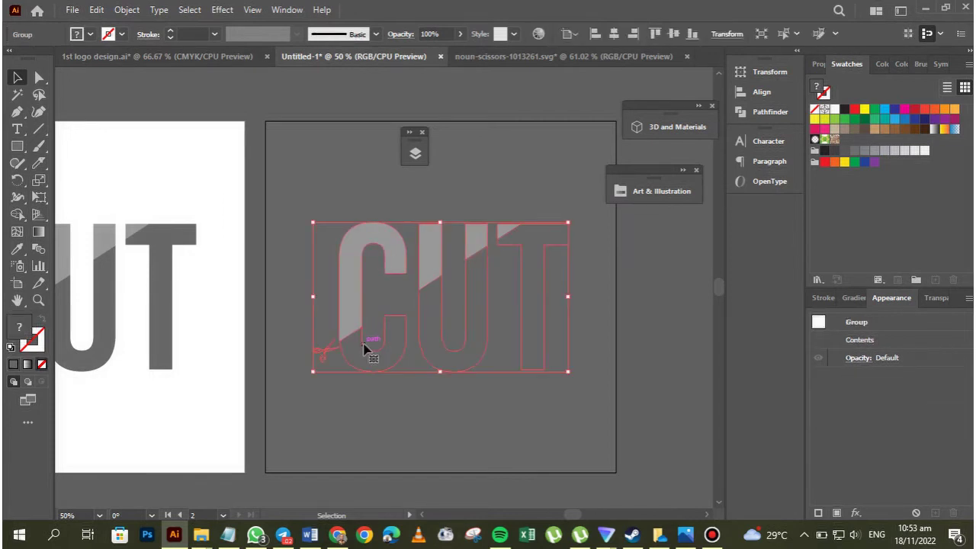
{"action": "right_click", "coordinate": [365, 348]}
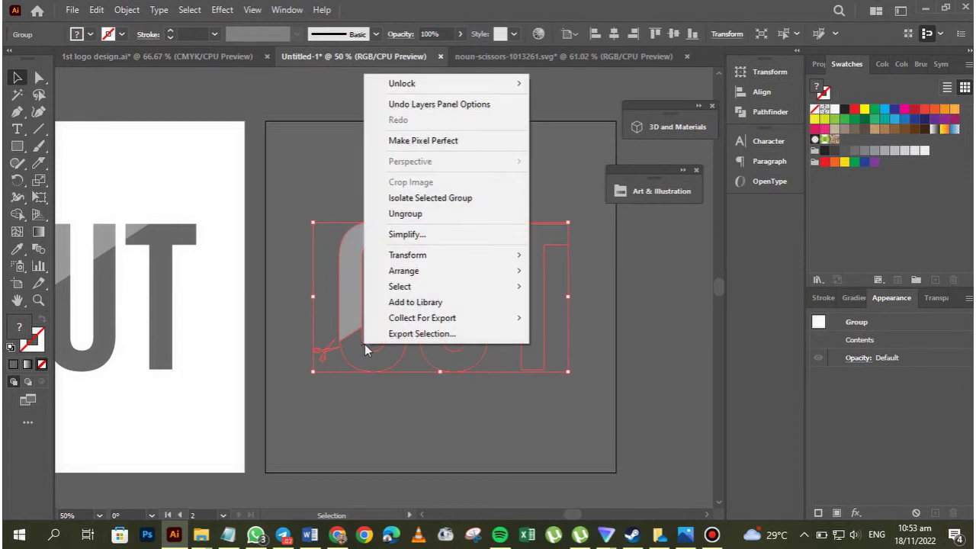
{"action": "left_click", "coordinate": [410, 214]}
{"action": "left_click", "coordinate": [382, 409]}
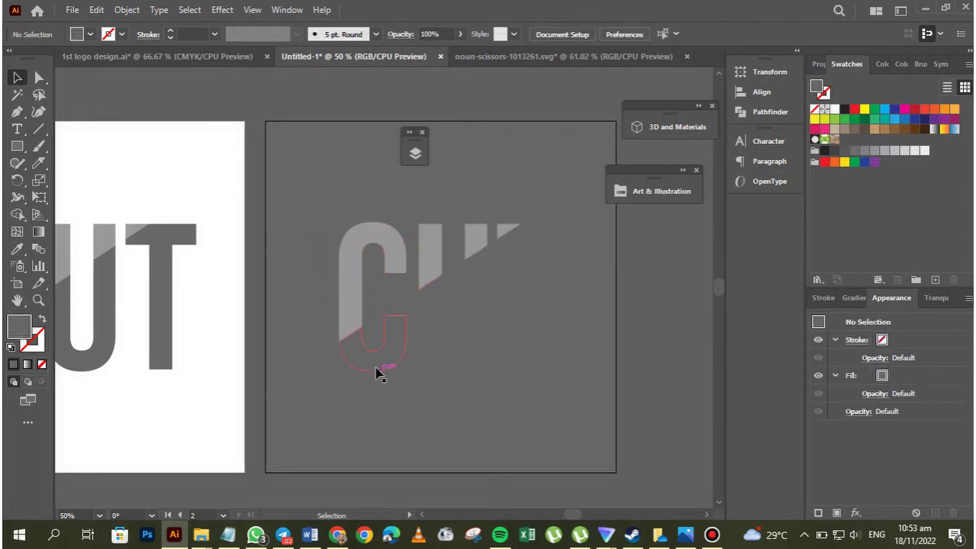
{"action": "left_click", "coordinate": [375, 372]}
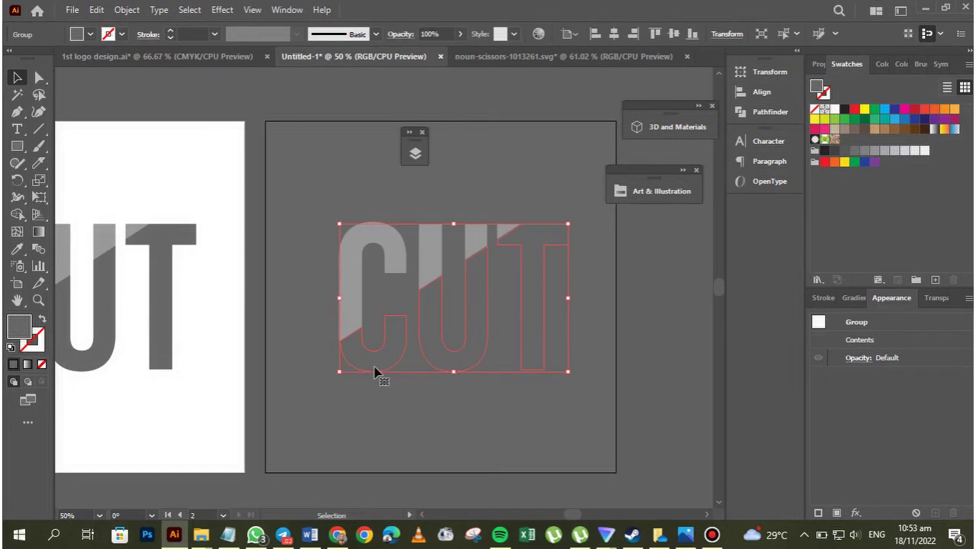
{"action": "mouse_move", "coordinate": [375, 371]}
{"action": "left_mouse_down"}
{"action": "mouse_move", "coordinate": [401, 373]}
{"action": "mouse_move", "coordinate": [385, 386]}
{"action": "left_mouse_up"}
{"action": "key", "text": "ctrl+z"}
Step: Inspect the resulting compound path and two groups in the Layers list
{"action": "left_click", "coordinate": [416, 154]}
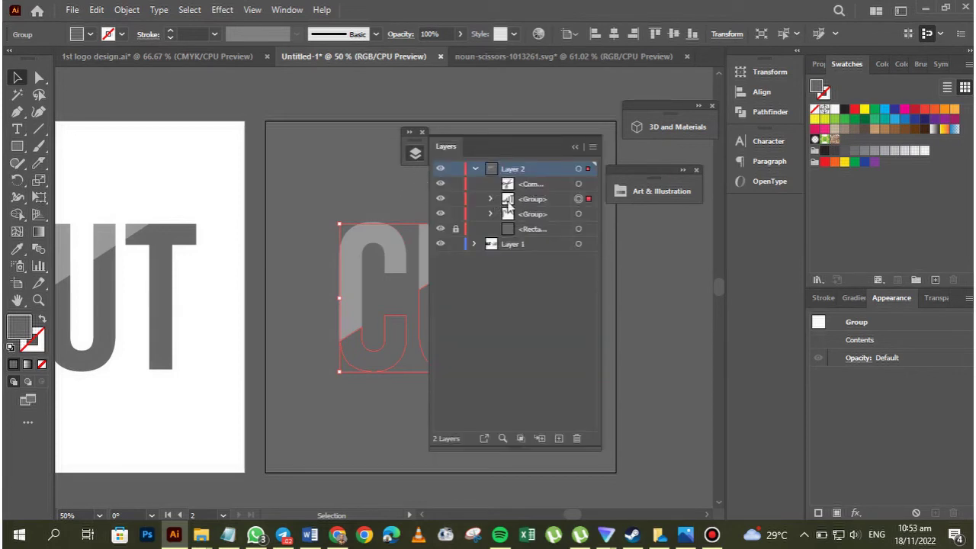
{"action": "left_click", "coordinate": [491, 199]}
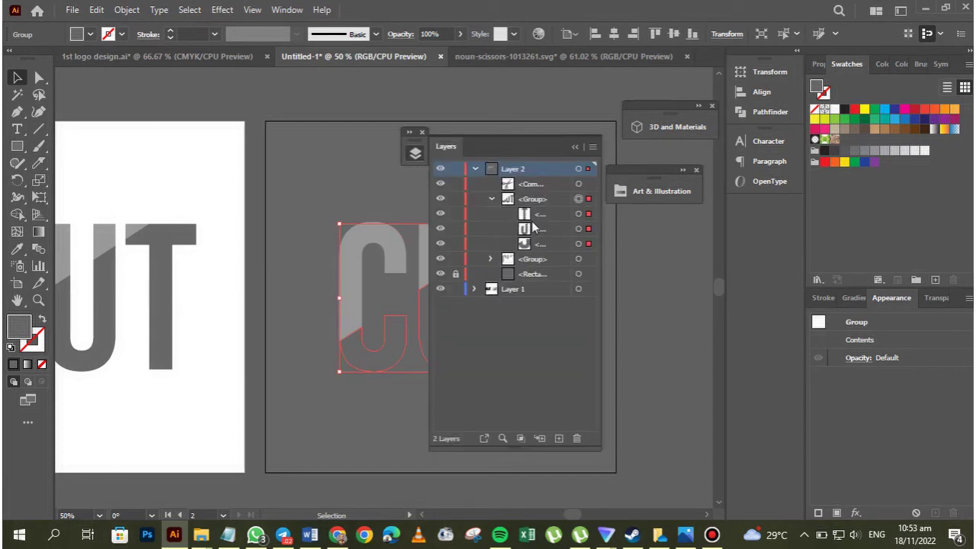
{"action": "left_click", "coordinate": [490, 200]}
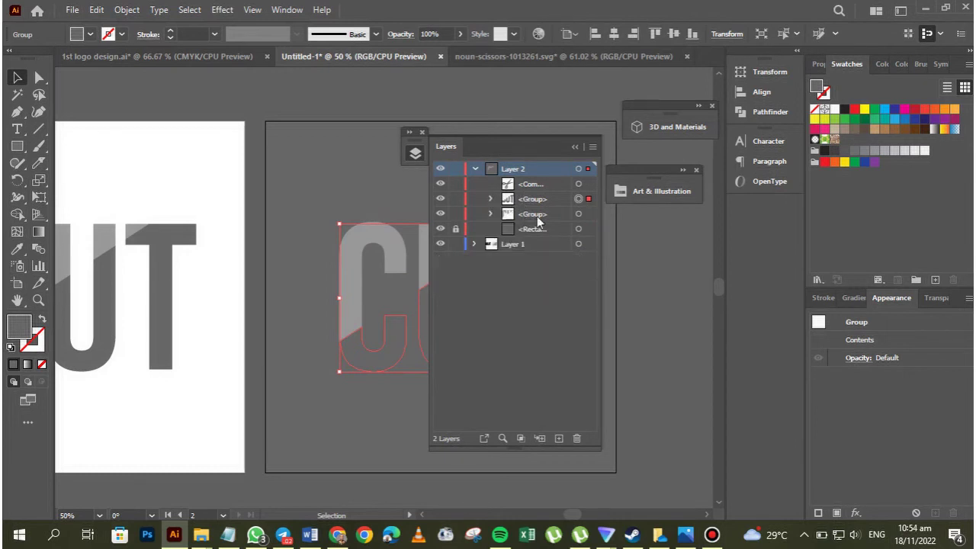
{"action": "left_click", "coordinate": [491, 214]}
{"action": "left_click", "coordinate": [533, 216]}
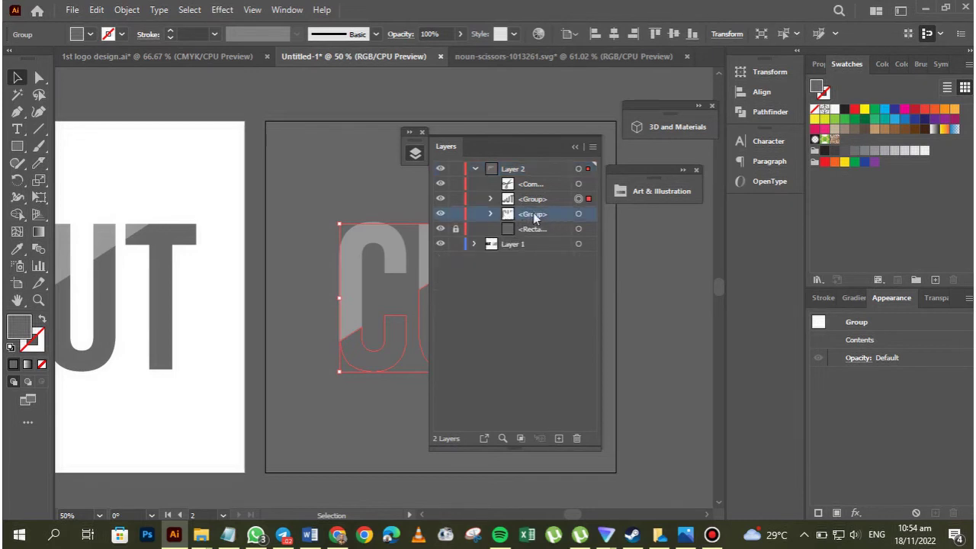
{"action": "left_click", "coordinate": [575, 146]}
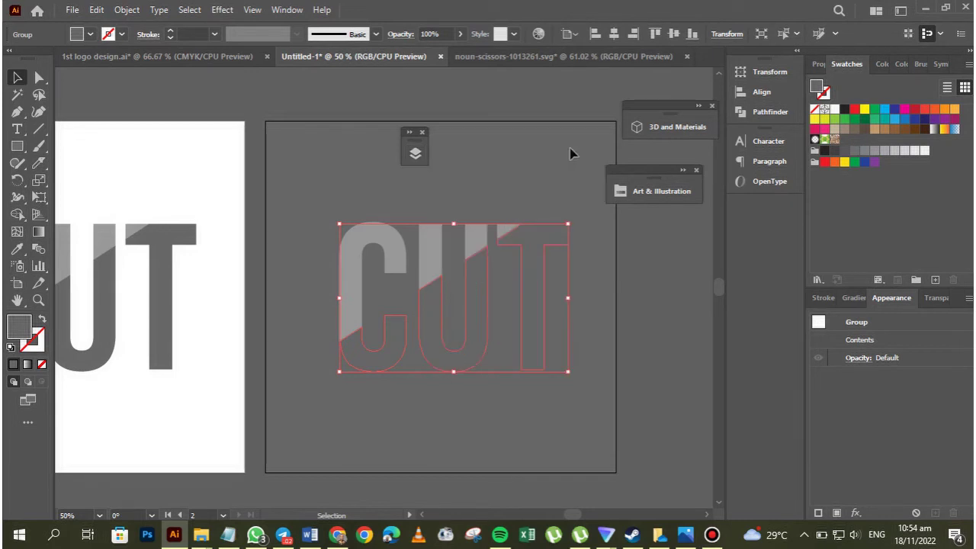
Step: Fill the CUT letters light grey from the Art & Illustration grey swatches
{"action": "left_click", "coordinate": [660, 191]}
{"action": "left_click_drag", "start_coordinate": [562, 185], "coordinate": [675, 221]}
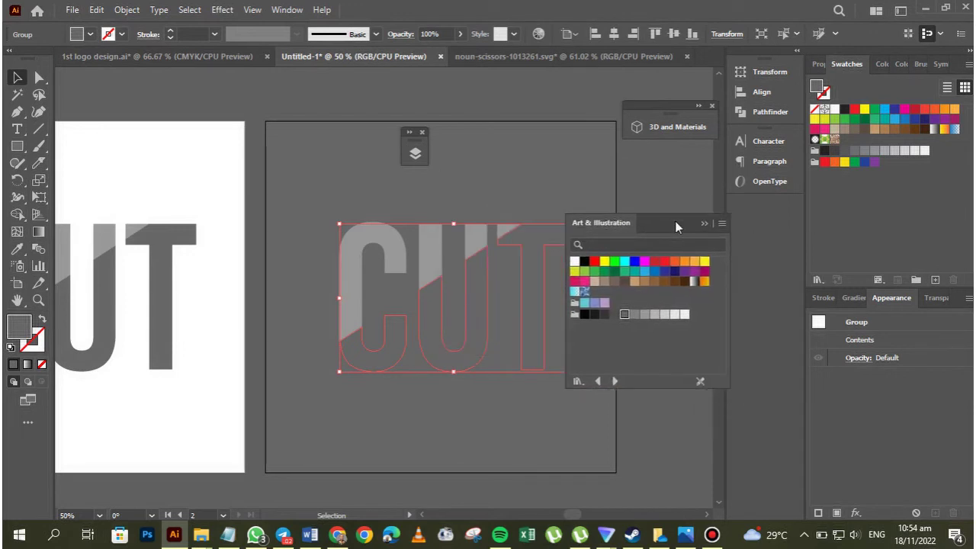
{"action": "left_click", "coordinate": [664, 316]}
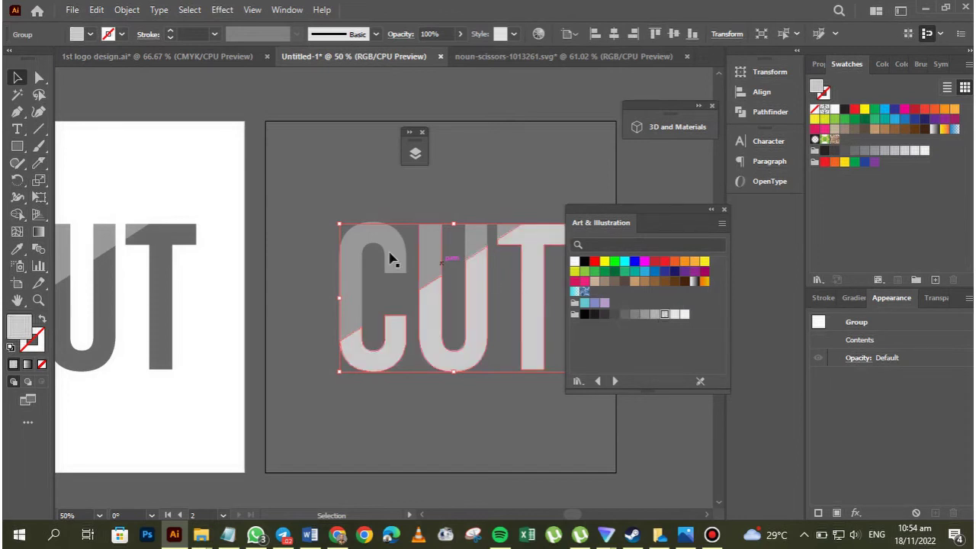
{"action": "left_click", "coordinate": [317, 271]}
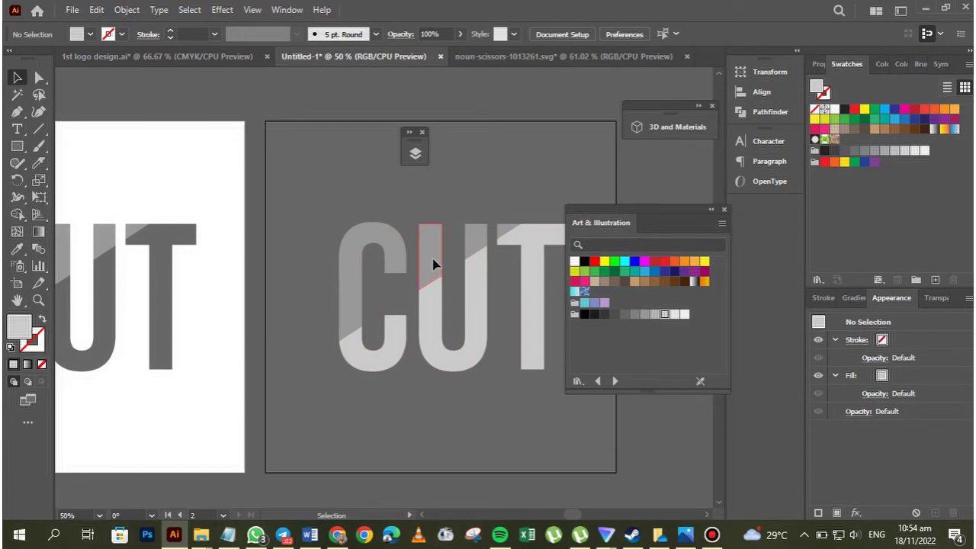
Step: Make the upper CUT pieces near-white
{"action": "left_click", "coordinate": [432, 264]}
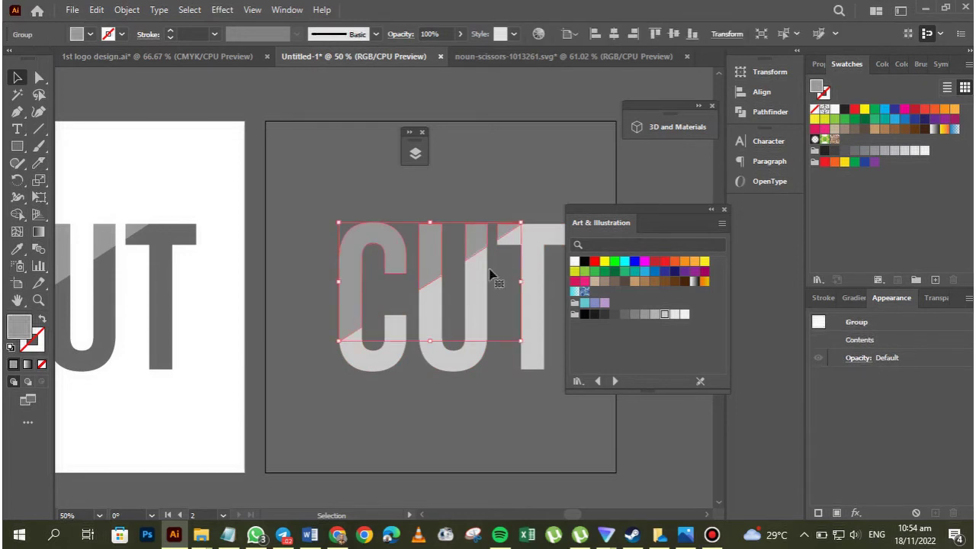
{"action": "left_click", "coordinate": [685, 314]}
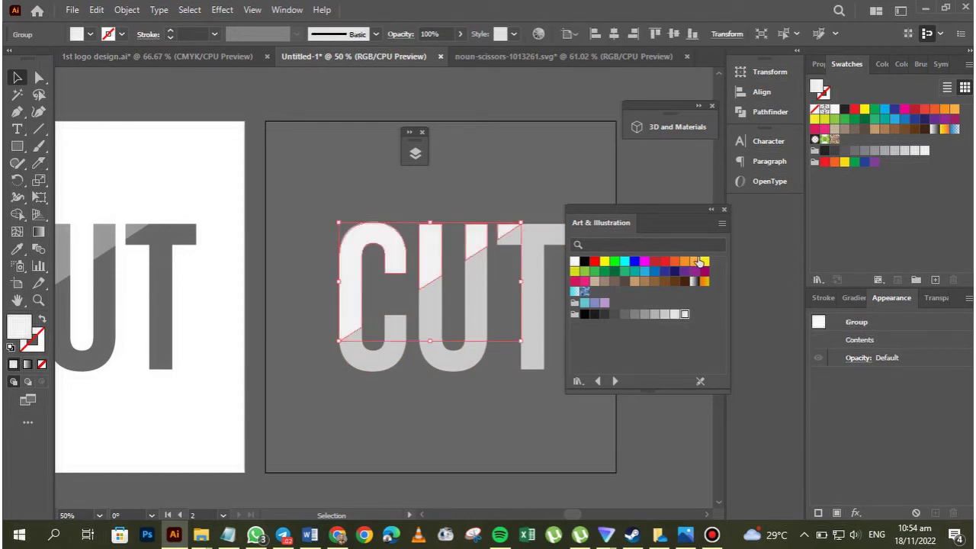
{"action": "left_click", "coordinate": [711, 209]}
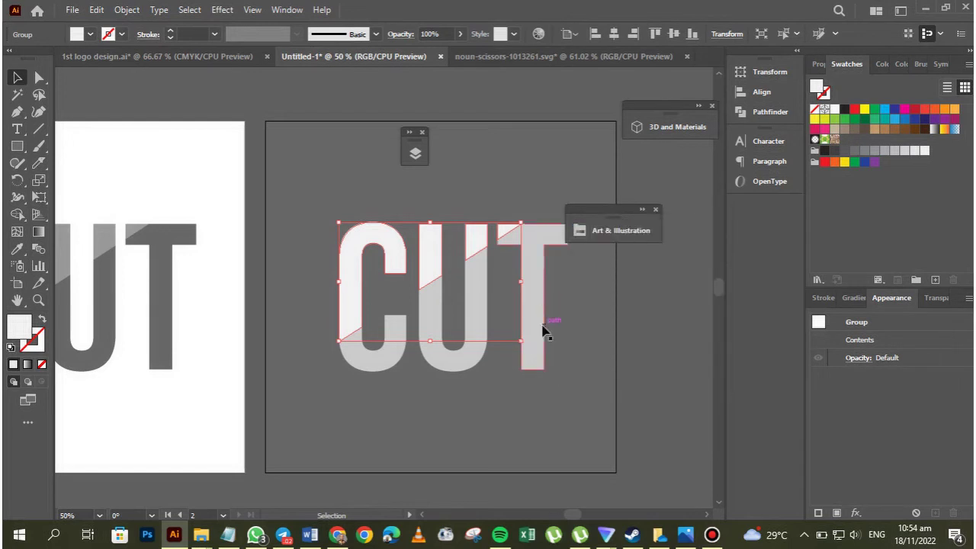
{"action": "left_click", "coordinate": [551, 330]}
{"action": "left_click", "coordinate": [582, 339]}
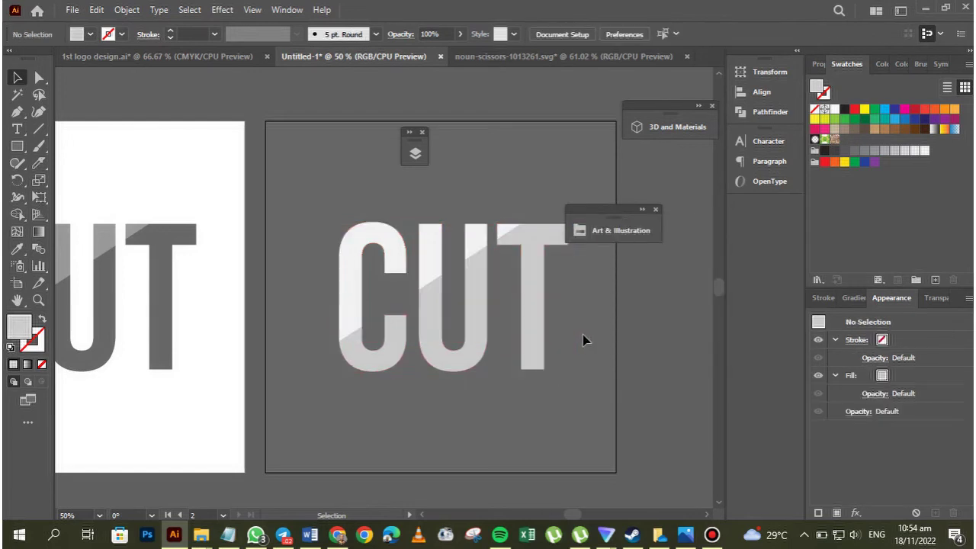
Step: Shift the upper CUT pieces slightly left of the lower pieces
{"action": "left_click", "coordinate": [438, 250]}
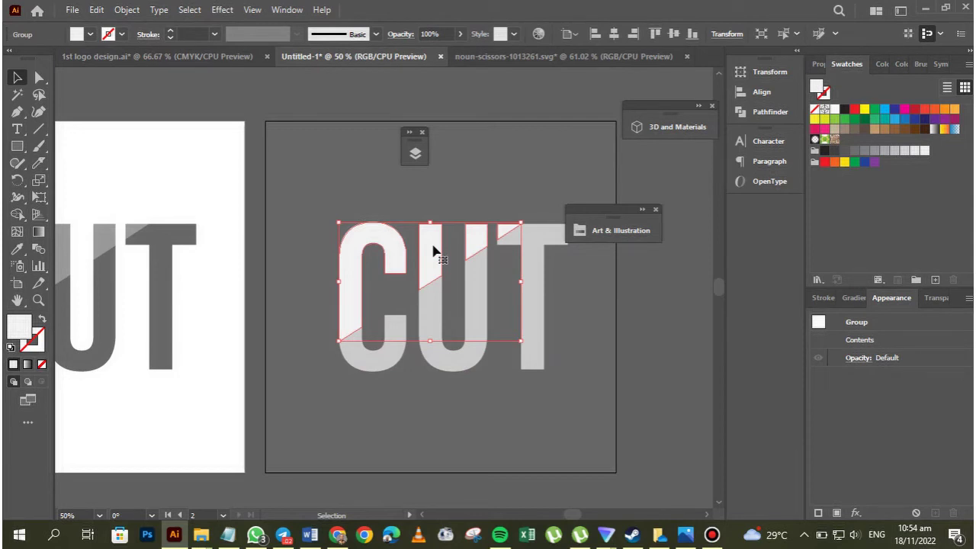
{"action": "left_click_drag", "start_coordinate": [433, 251], "coordinate": [430, 252]}
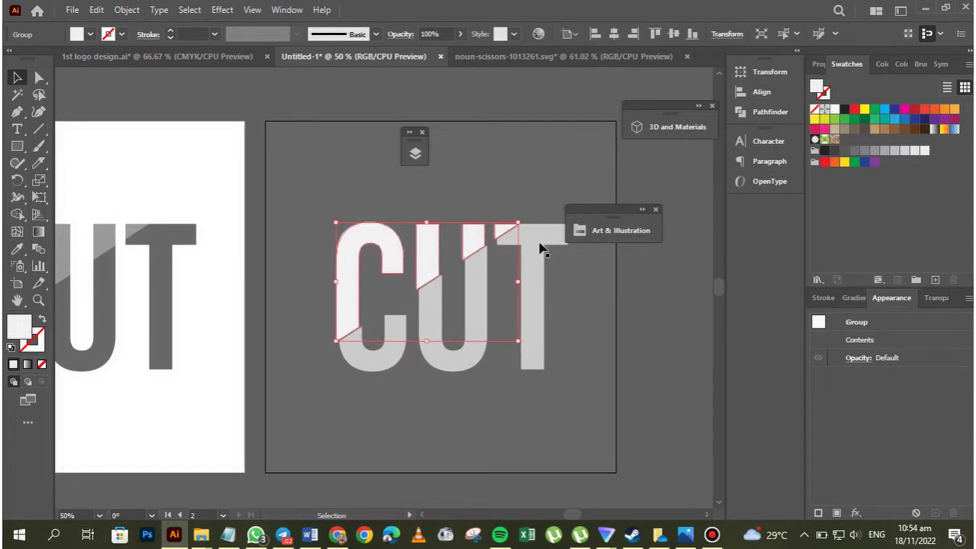
{"action": "left_click", "coordinate": [602, 328]}
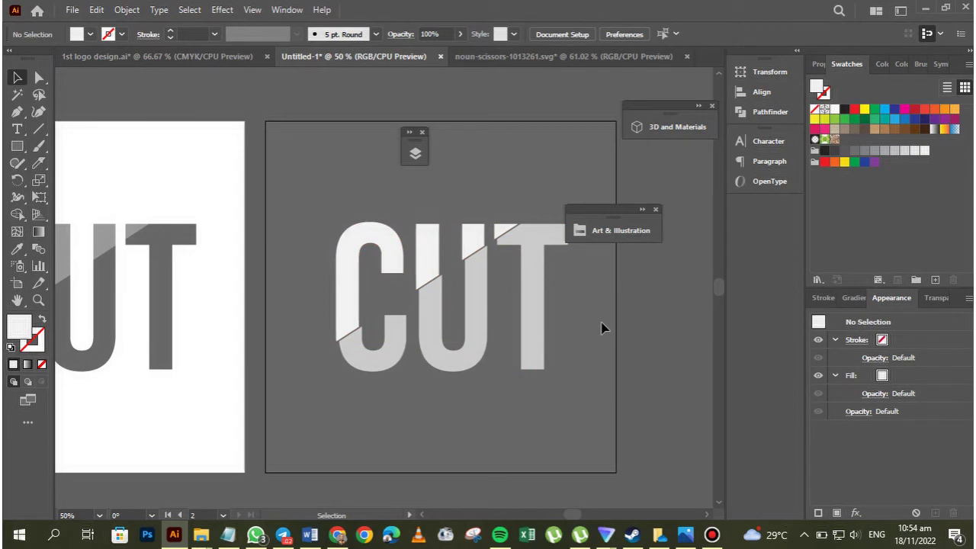
{"action": "key", "text": "ctrl+a"}
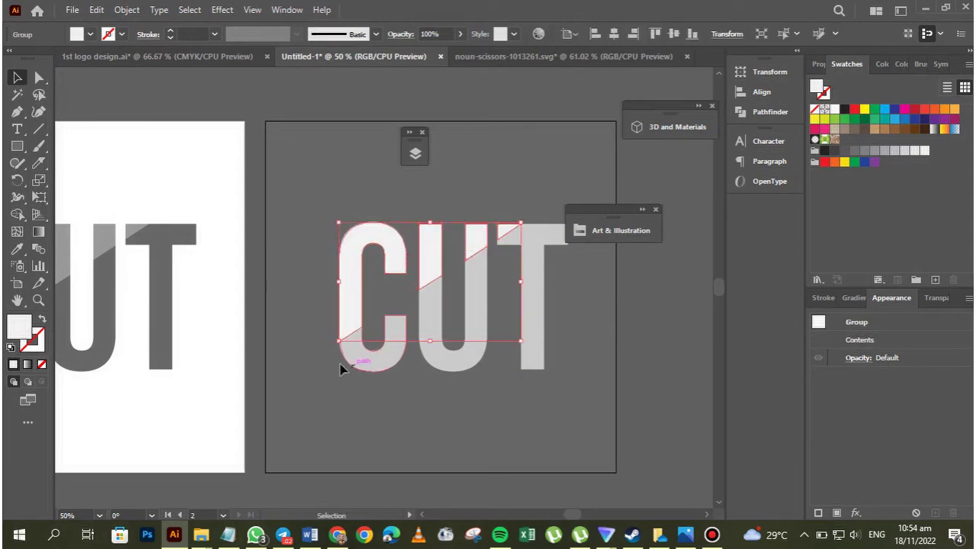
Step: Move the scissors to the C's lower left and colour them white
{"action": "left_click_drag", "start_coordinate": [328, 359], "coordinate": [325, 350]}
{"action": "left_click", "coordinate": [615, 230]}
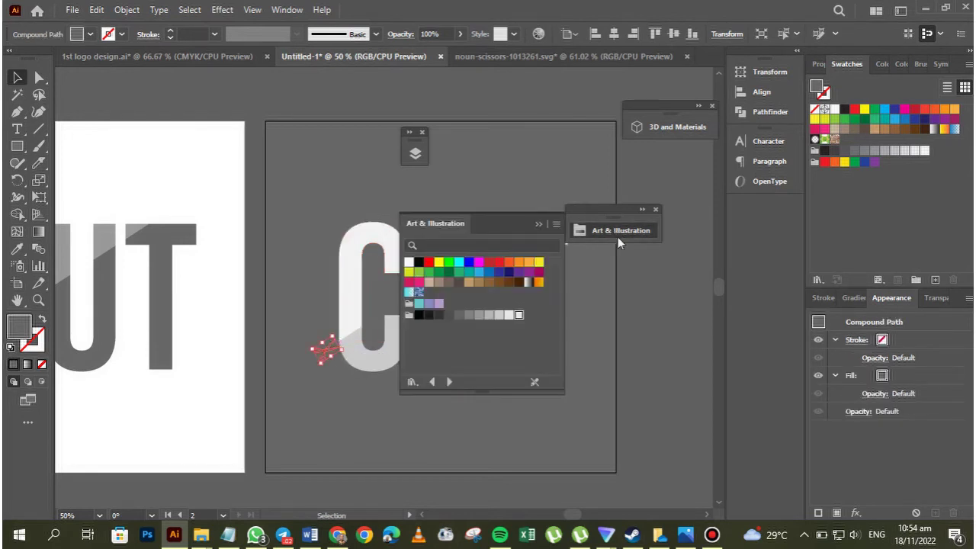
{"action": "left_click", "coordinate": [517, 316]}
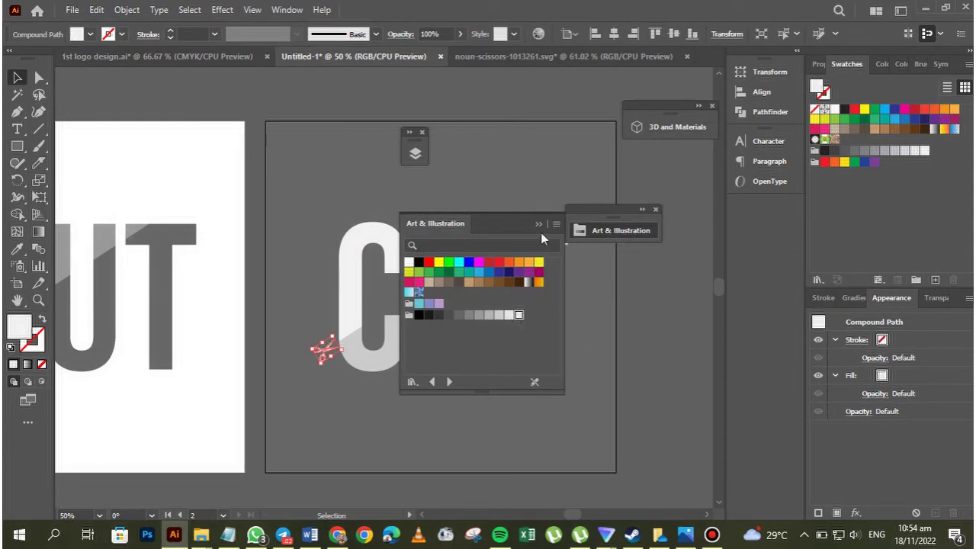
{"action": "left_click", "coordinate": [539, 224]}
{"action": "left_click", "coordinate": [592, 328]}
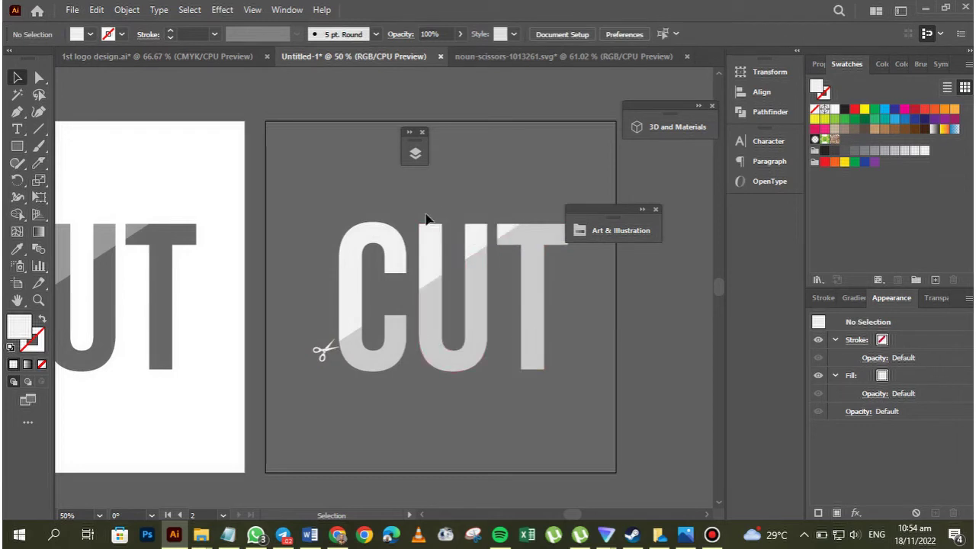
Step: Nudge the upper CUT pieces one step further left with the arrow key
{"action": "left_click", "coordinate": [404, 247]}
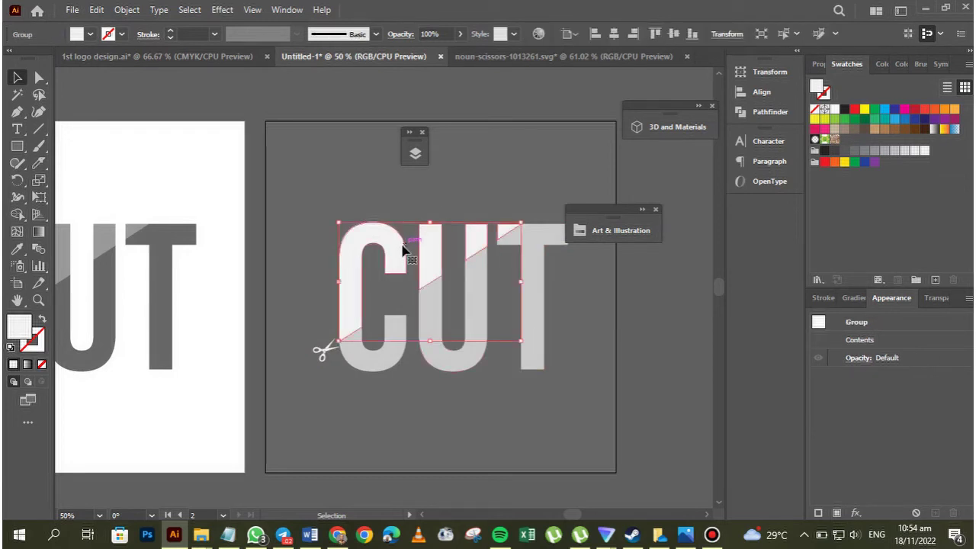
{"action": "key", "text": "Left"}
{"action": "key", "text": "Left"}
{"action": "key", "text": "Left"}
{"action": "key", "text": "Left"}
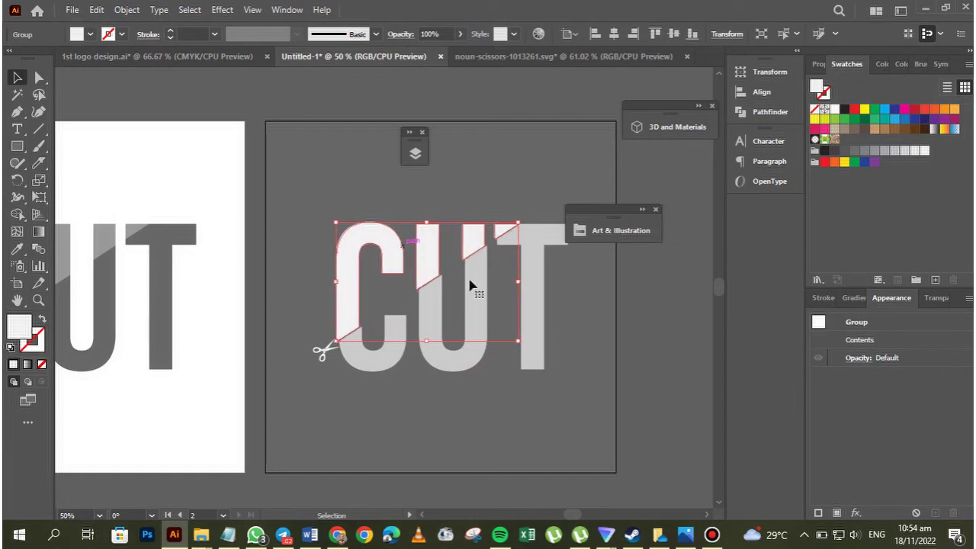
{"action": "left_click", "coordinate": [579, 338]}
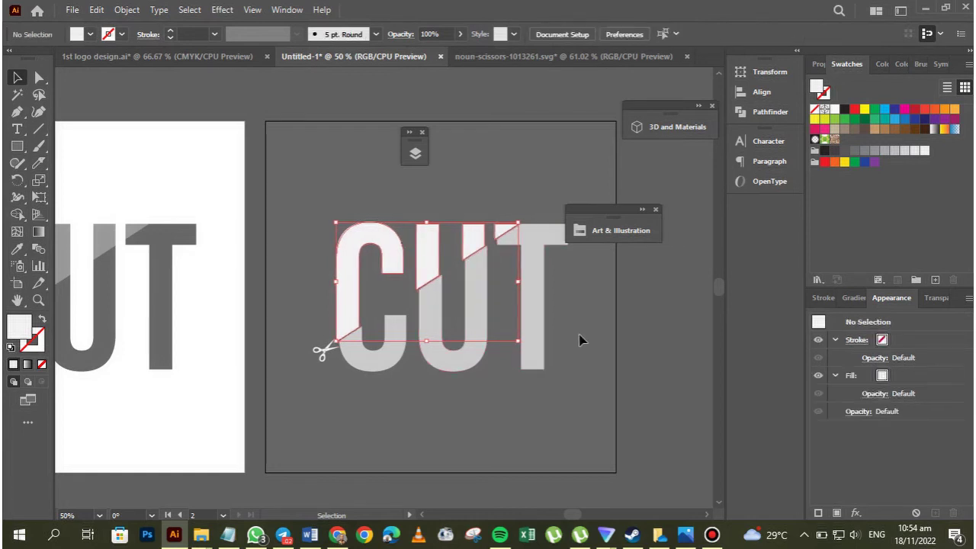
{"action": "left_click", "coordinate": [640, 211]}
{"action": "left_click_drag", "start_coordinate": [614, 215], "coordinate": [691, 220]}
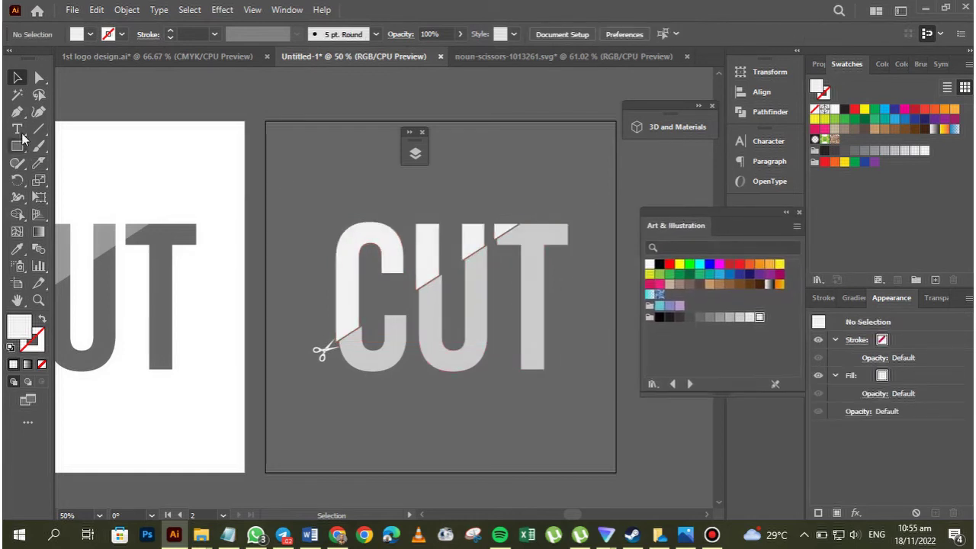
Step: Type a DESIGN text line, enlarge it, and position it just below the C
{"action": "left_click", "coordinate": [16, 129]}
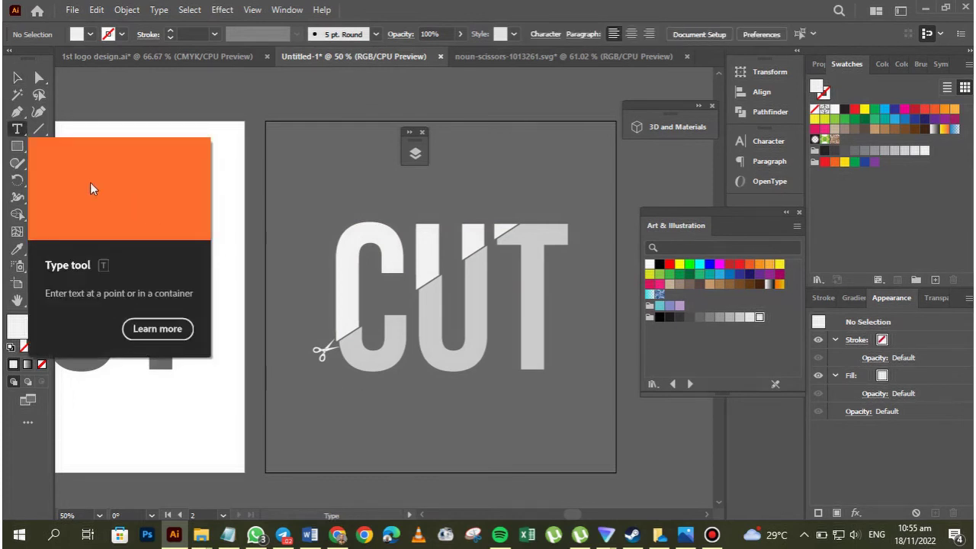
{"action": "left_click", "coordinate": [351, 406]}
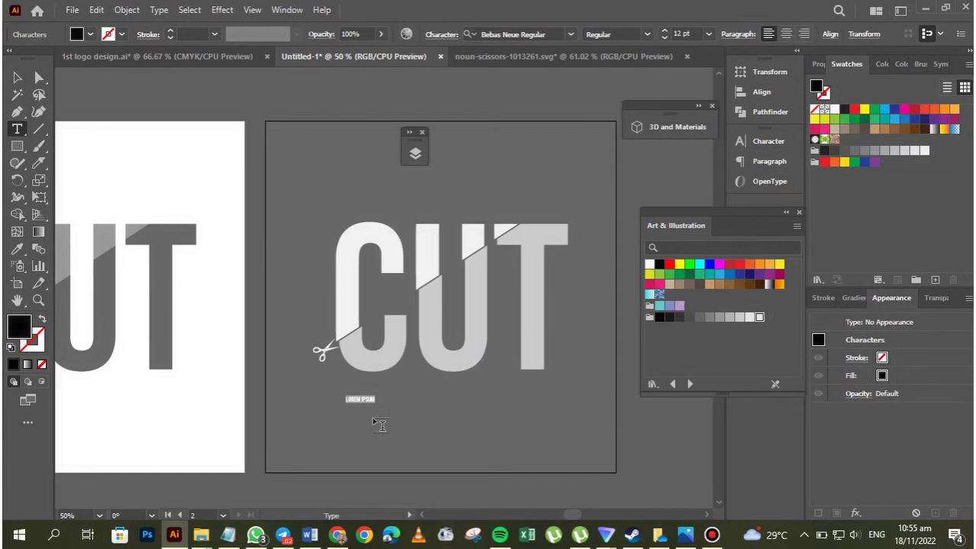
{"action": "type", "text": "C"}
{"action": "left_click", "coordinate": [17, 79]}
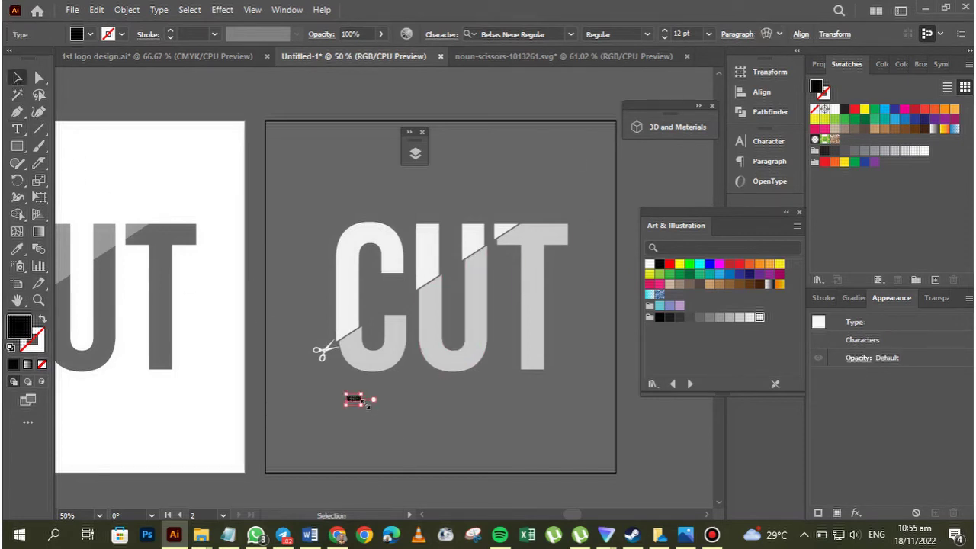
{"action": "left_click_drag", "start_coordinate": [364, 407], "coordinate": [571, 435]}
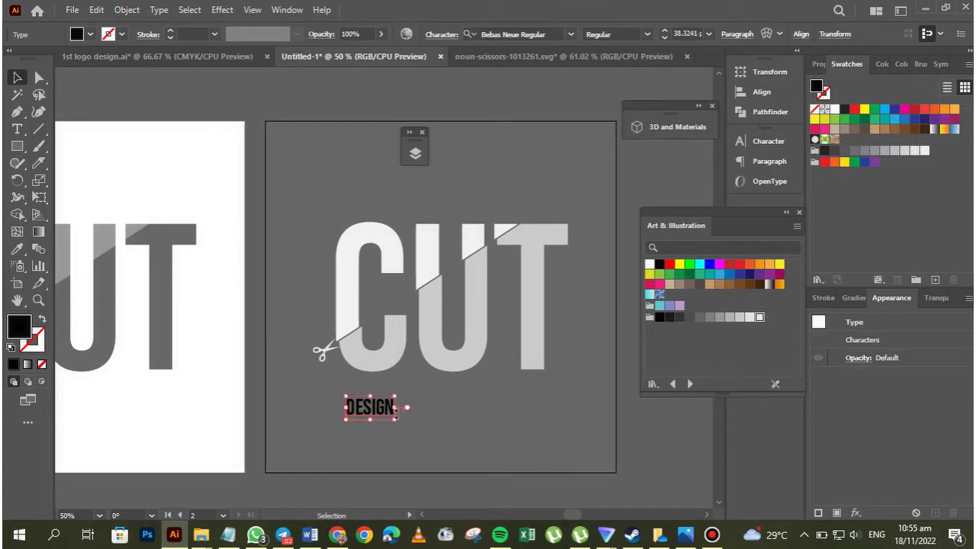
{"action": "left_click_drag", "start_coordinate": [379, 405], "coordinate": [369, 394]}
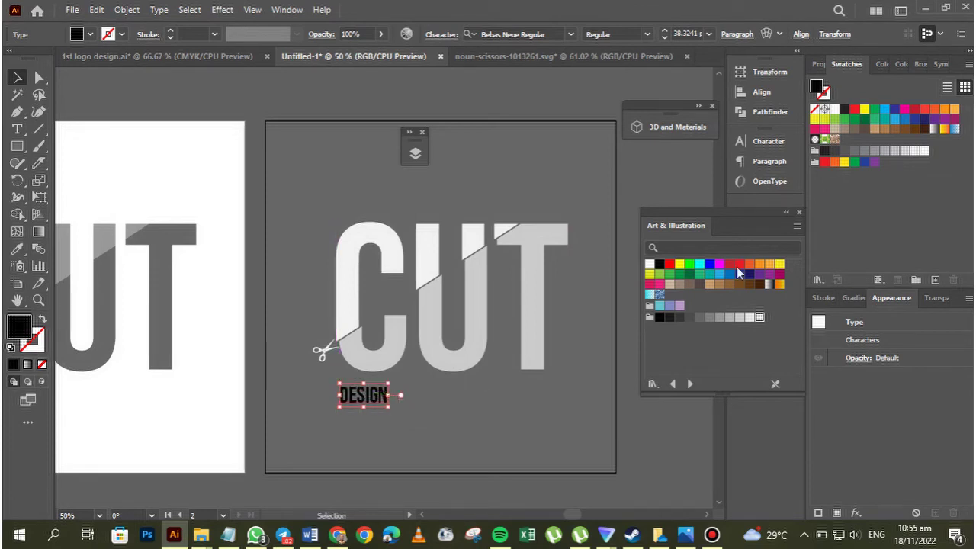
Step: Colour the DESIGN text light grey after briefly trying a darker grey
{"action": "left_click", "coordinate": [750, 318]}
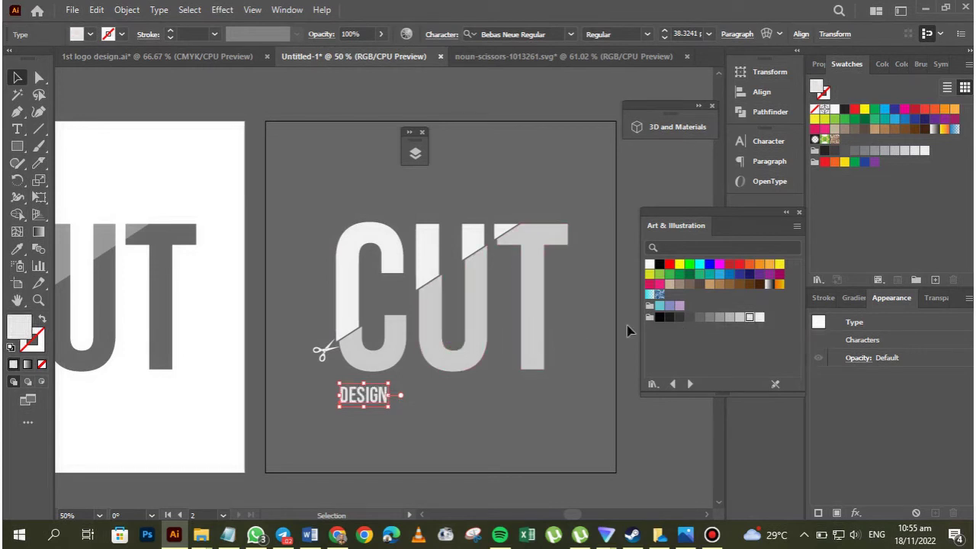
{"action": "left_click", "coordinate": [729, 318]}
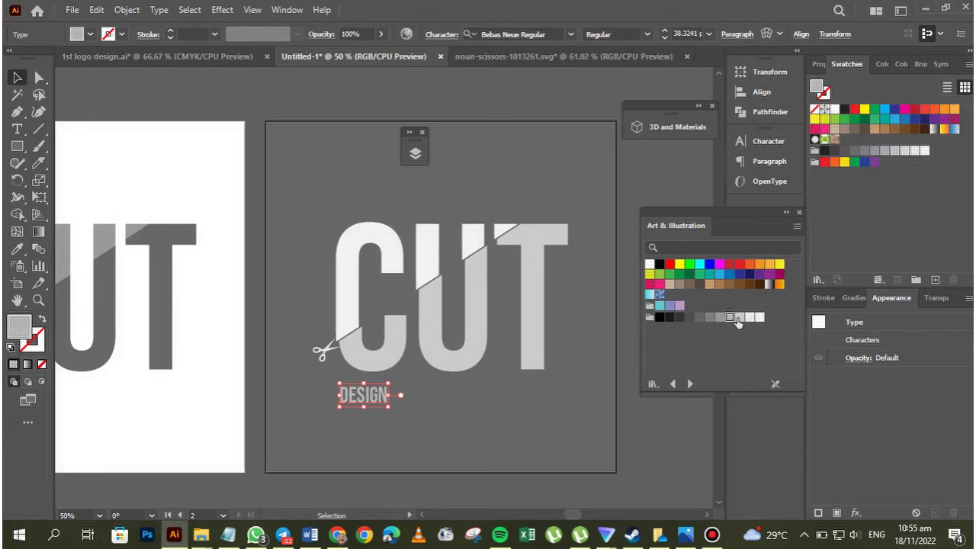
{"action": "left_click", "coordinate": [740, 319]}
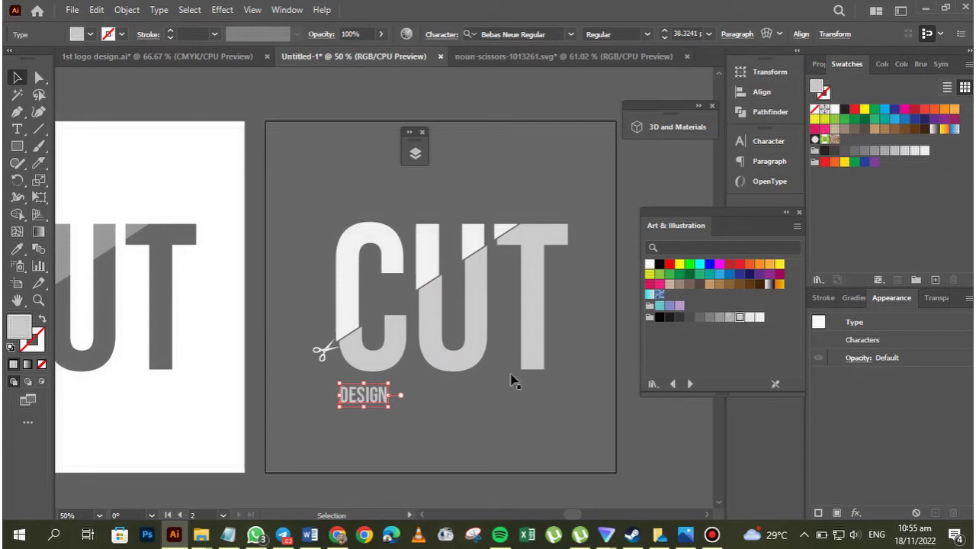
{"action": "left_click", "coordinate": [770, 141]}
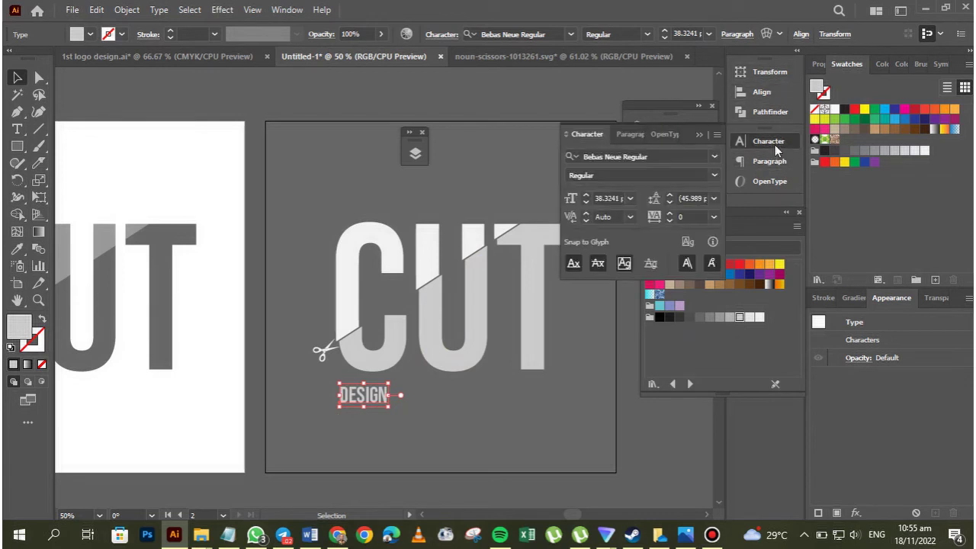
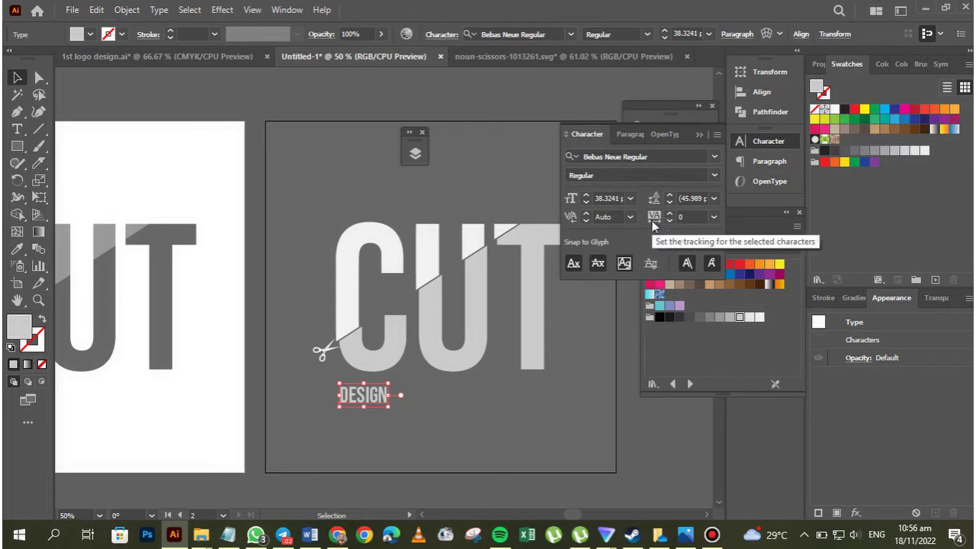
Step: Set the DESIGN text tracking to 700 in the Character panel
{"action": "left_click", "coordinate": [670, 214]}
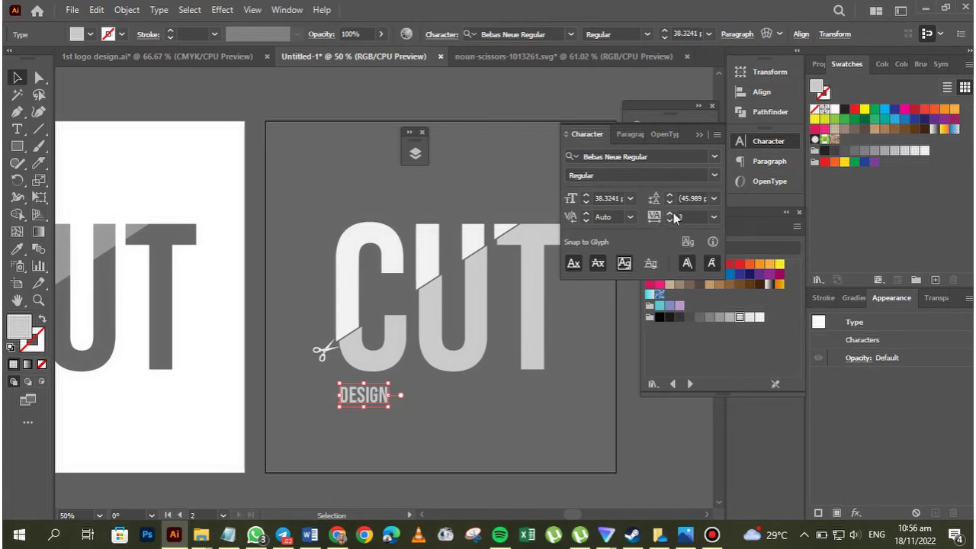
{"action": "left_click", "coordinate": [671, 213]}
{"action": "left_click", "coordinate": [670, 213]}
{"action": "left_click", "coordinate": [714, 219]}
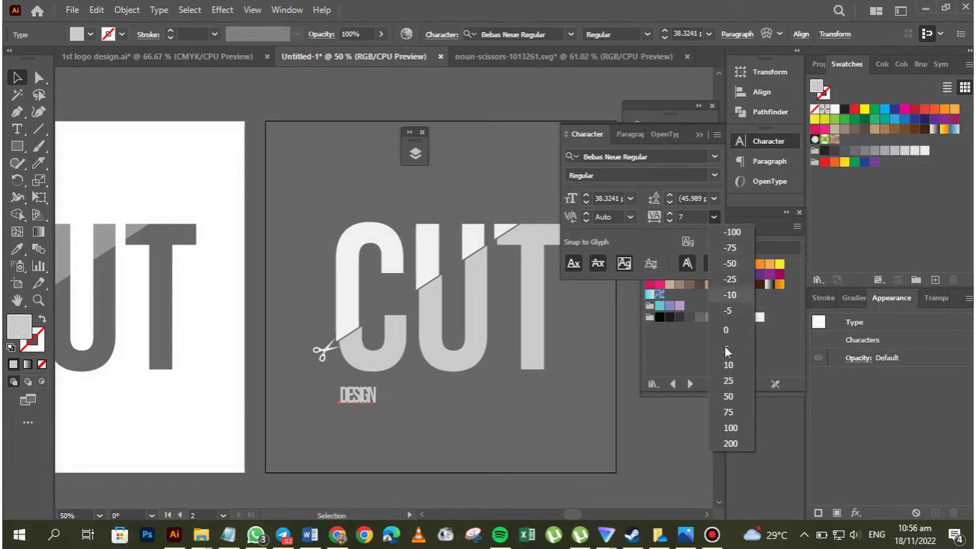
{"action": "left_click", "coordinate": [729, 445]}
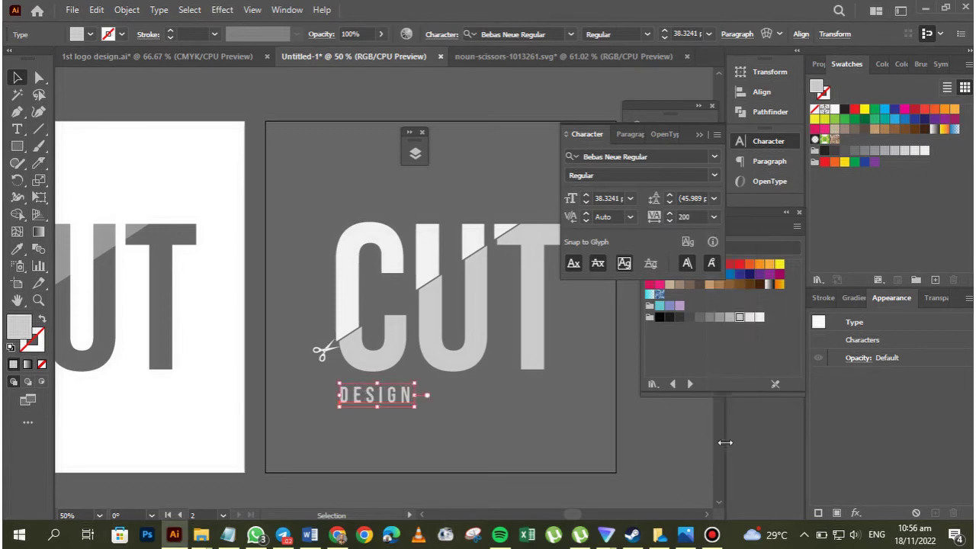
{"action": "left_click", "coordinate": [671, 218]}
{"action": "type", "text": "700"}
{"action": "key", "text": "Return"}
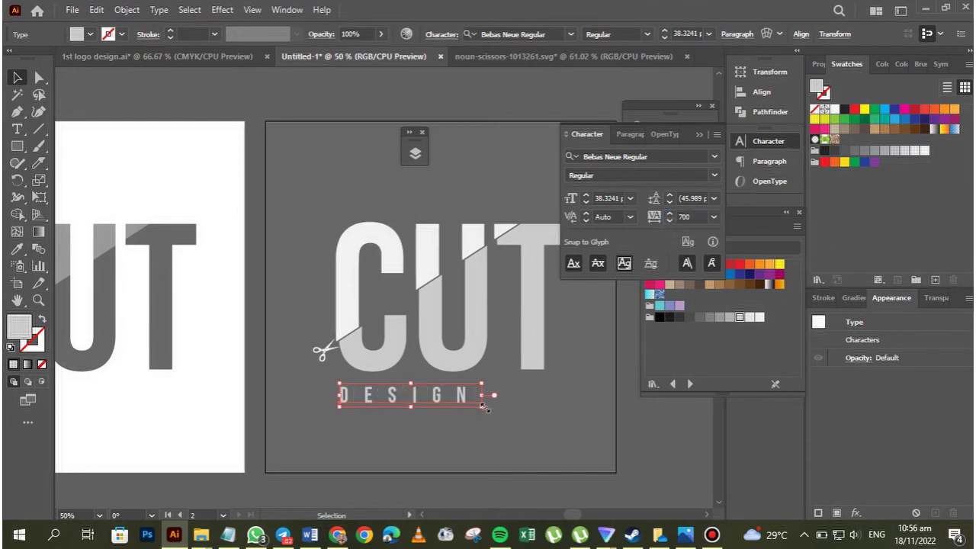
Step: Enlarge DESIGN to about 61.8 pt so it spans under CUT, then nudge it up
{"action": "left_click_drag", "start_coordinate": [485, 409], "coordinate": [576, 422]}
{"action": "key", "text": "Up"}
{"action": "key", "text": "Up"}
{"action": "key", "text": "Up"}
{"action": "key", "text": "Up"}
{"action": "key", "text": "Up"}
{"action": "key", "text": "Up"}
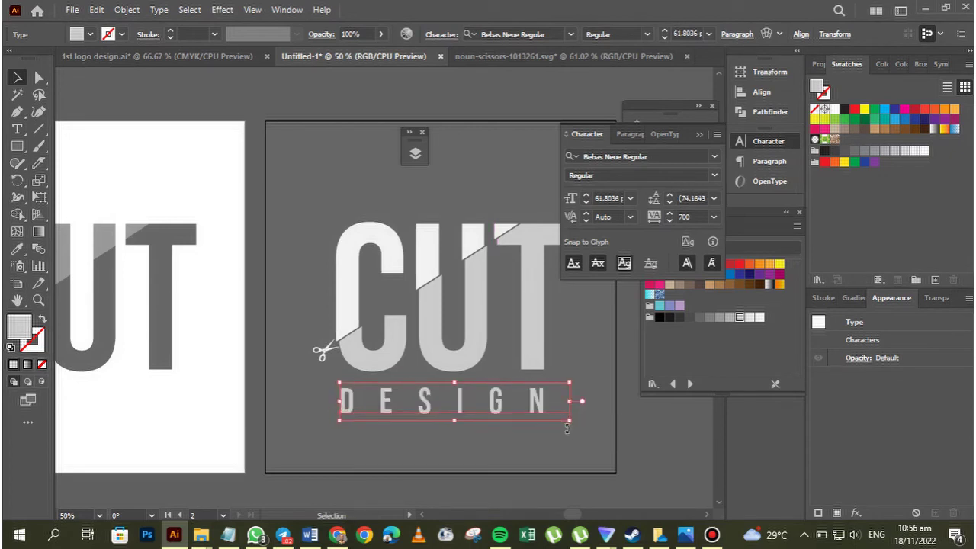
{"action": "left_click", "coordinate": [699, 135]}
Step: Close the 3D and Materials settings and recentre the artboard in view
{"action": "left_click", "coordinate": [698, 107]}
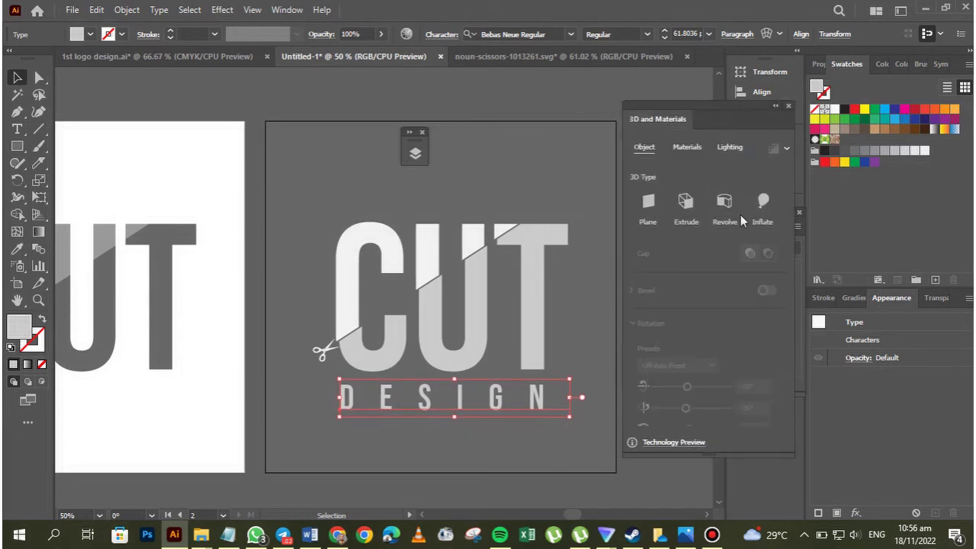
{"action": "left_click", "coordinate": [772, 108]}
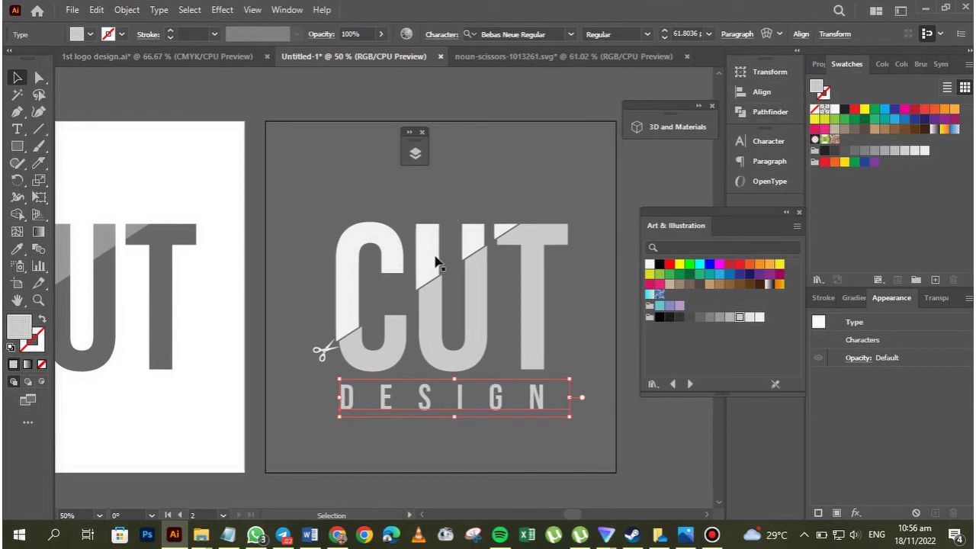
{"action": "left_click_drag", "start_coordinate": [287, 305], "coordinate": [245, 307]}
{"action": "left_click", "coordinate": [298, 408]}
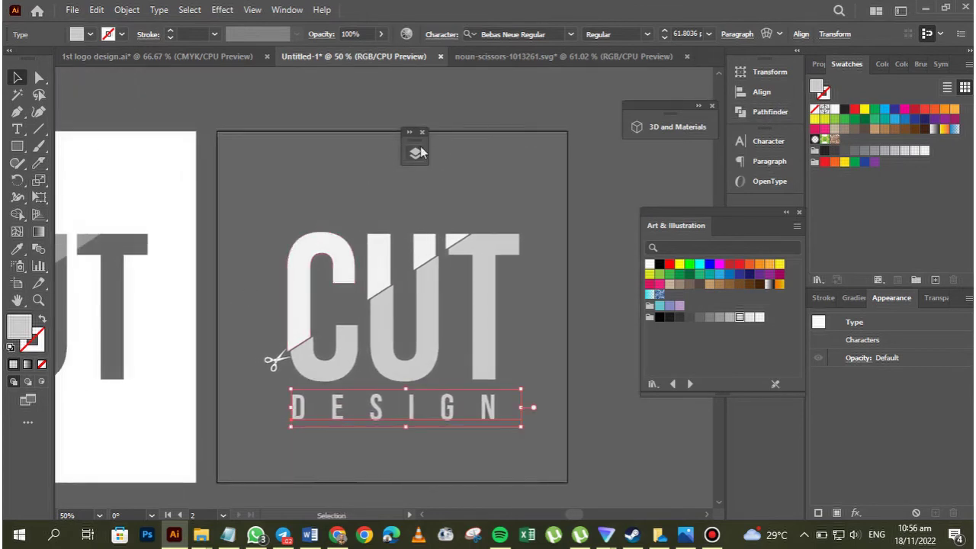
{"action": "left_click_drag", "start_coordinate": [415, 147], "coordinate": [417, 97]}
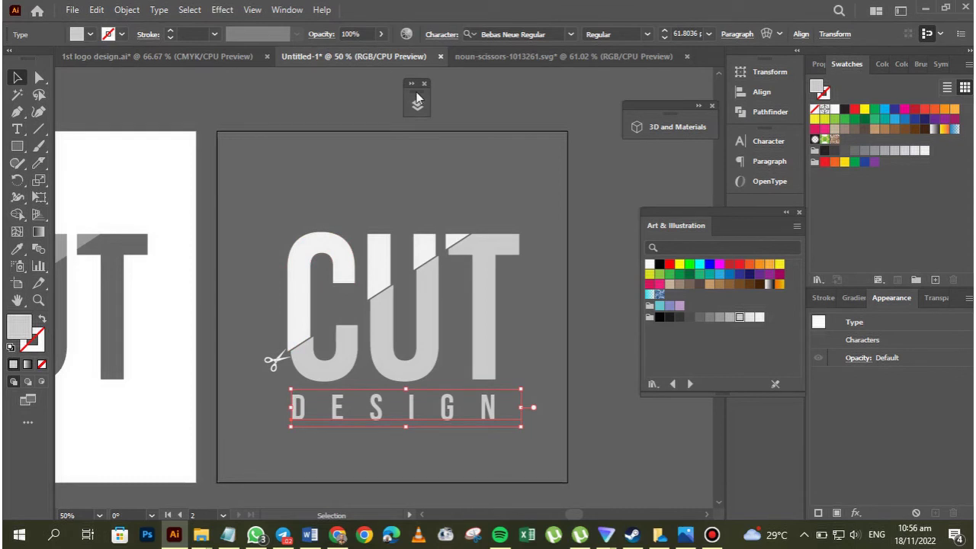
Step: Make a trial copy of the artboard to the right with the Artboard tool, then undo it
{"action": "left_click", "coordinate": [17, 285]}
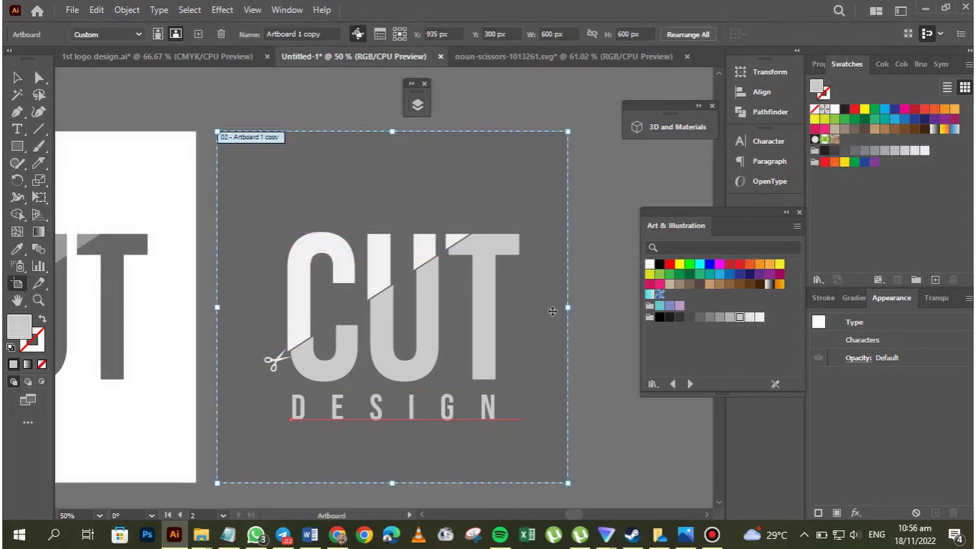
{"action": "left_click_drag", "start_coordinate": [450, 311], "coordinate": [260, 304]}
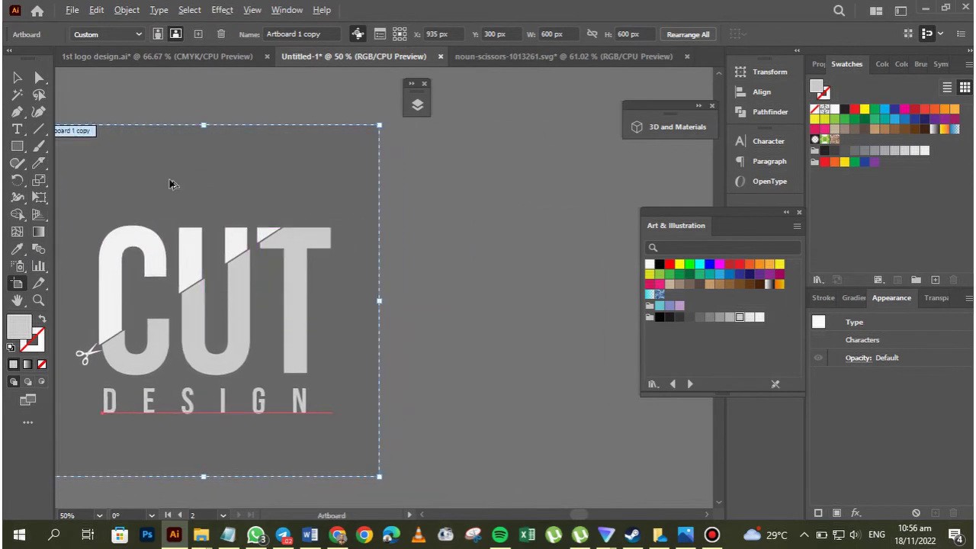
{"action": "left_click_drag", "start_coordinate": [187, 177], "coordinate": [546, 186]}
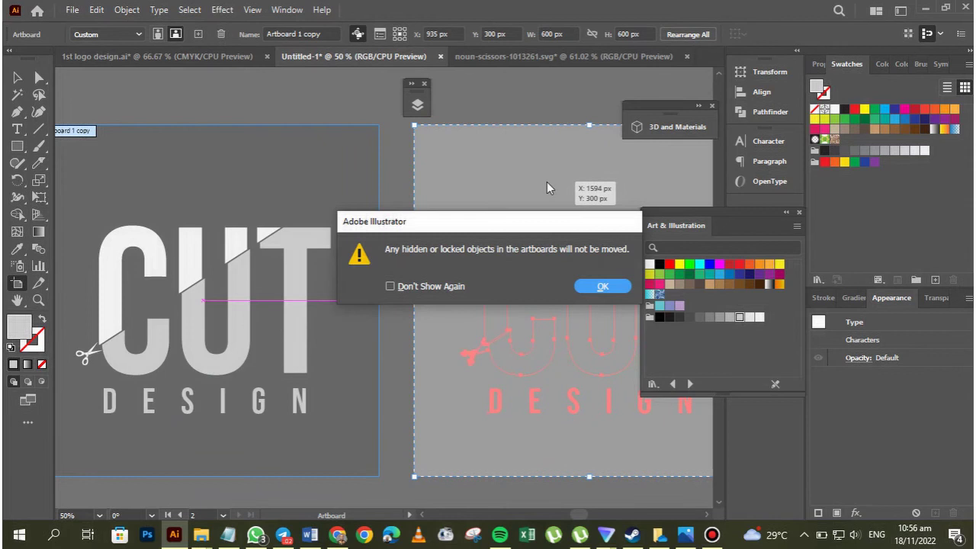
{"action": "left_click", "coordinate": [602, 287]}
{"action": "key", "text": "ctrl+z"}
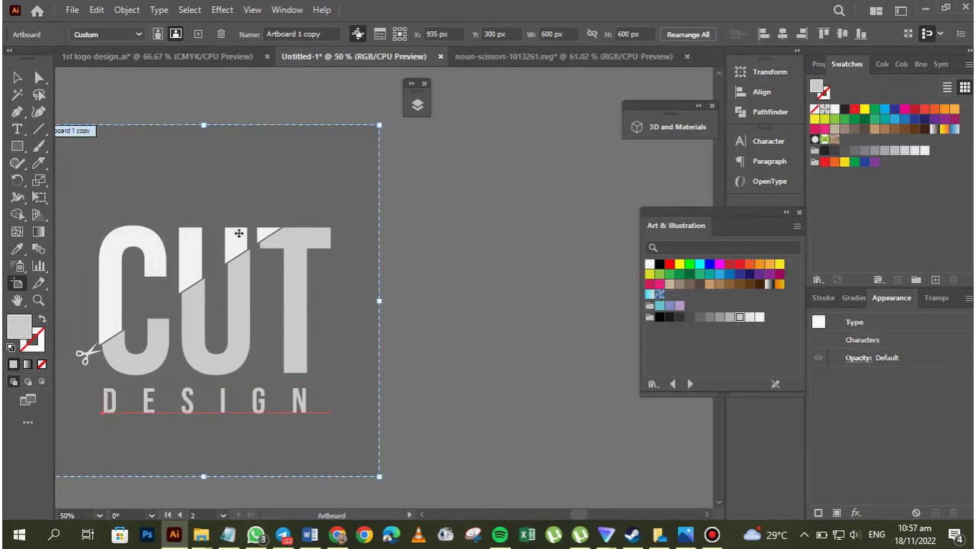
Step: Alt-drag the artboard to create 'Artboard 1 copy 2' with its artwork at X 1579
{"action": "left_click_drag", "start_coordinate": [167, 190], "coordinate": [381, 193]}
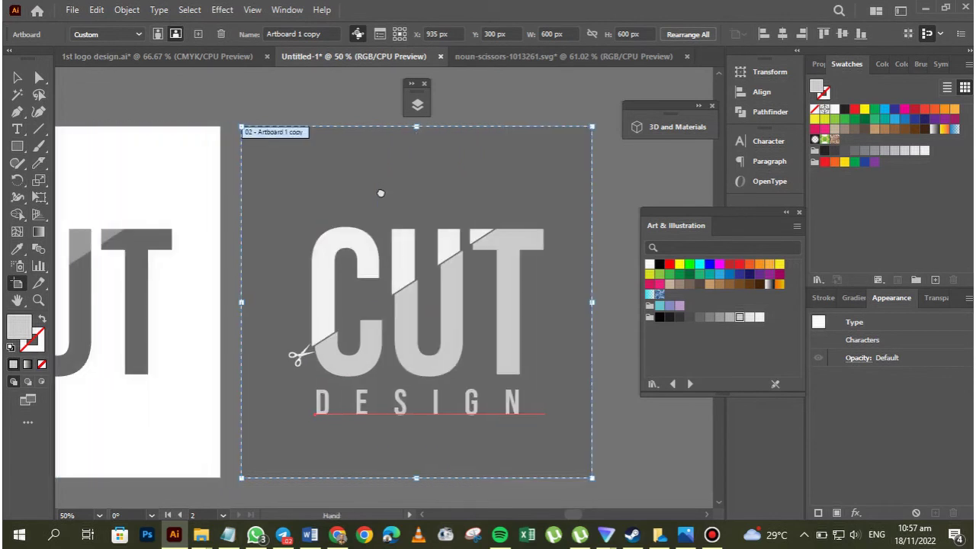
{"action": "left_click", "coordinate": [417, 104]}
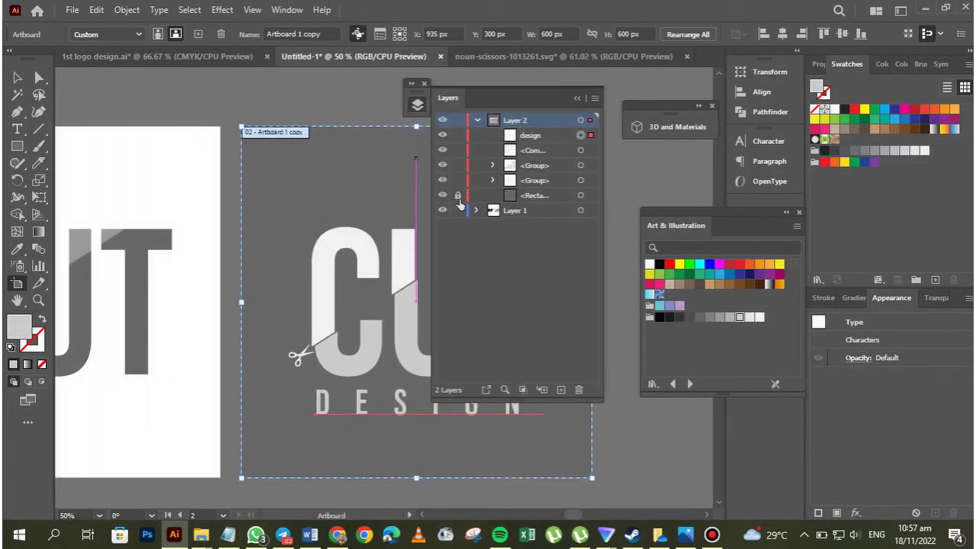
{"action": "left_click", "coordinate": [577, 97]}
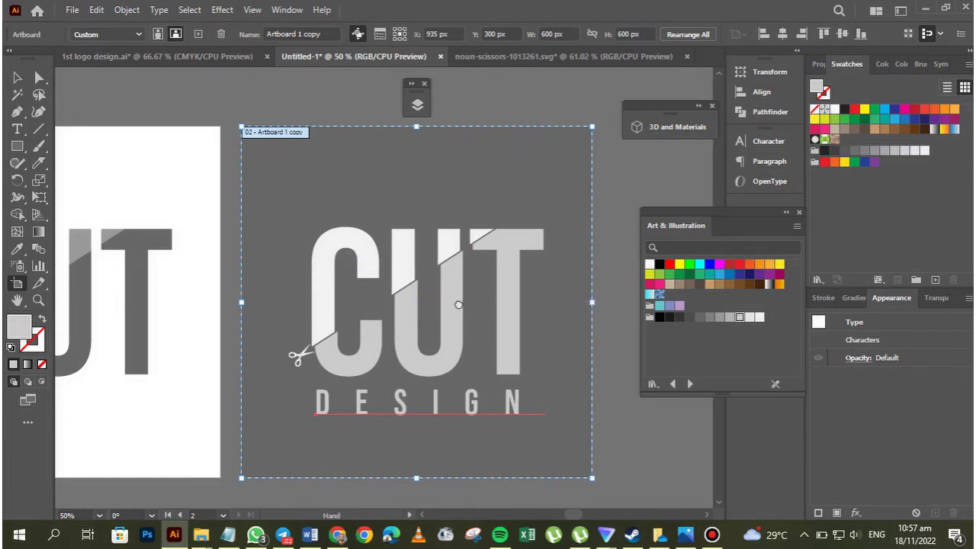
{"action": "left_click_drag", "start_coordinate": [554, 305], "coordinate": [392, 299]}
{"action": "left_click_drag", "start_coordinate": [226, 201], "coordinate": [577, 206]}
{"action": "left_click_drag", "start_coordinate": [509, 216], "coordinate": [318, 217]}
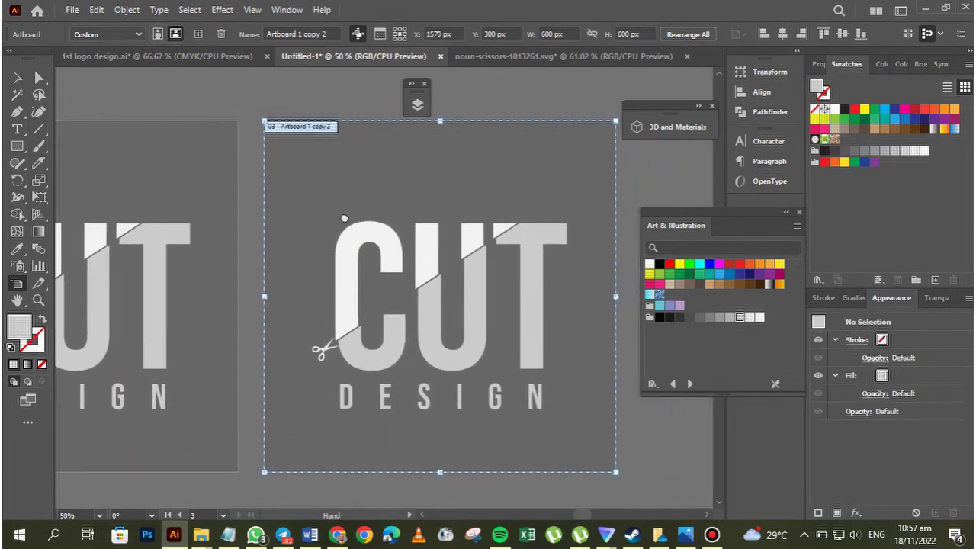
Step: Select all the artwork on the third artboard and delete it
{"action": "left_click", "coordinate": [415, 106]}
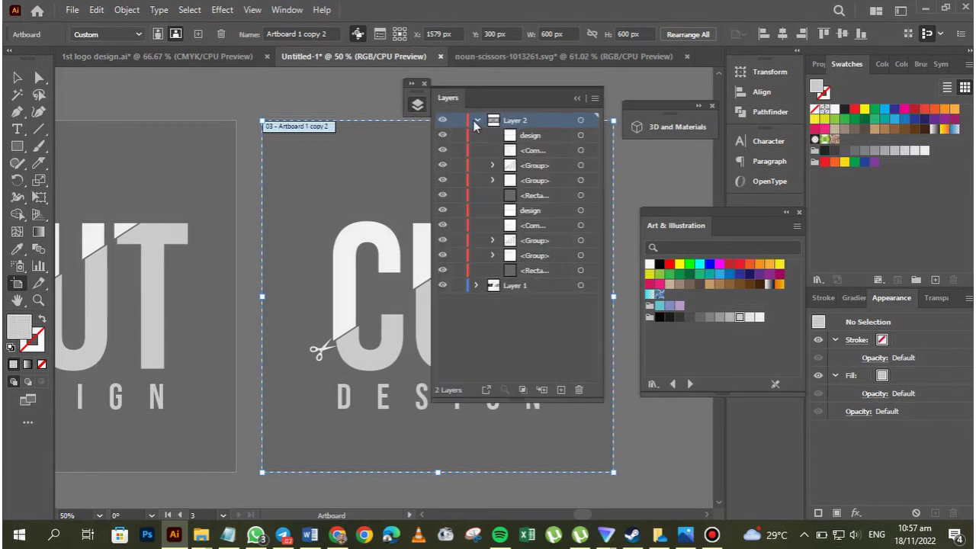
{"action": "left_click", "coordinate": [478, 120]}
{"action": "left_click", "coordinate": [577, 99]}
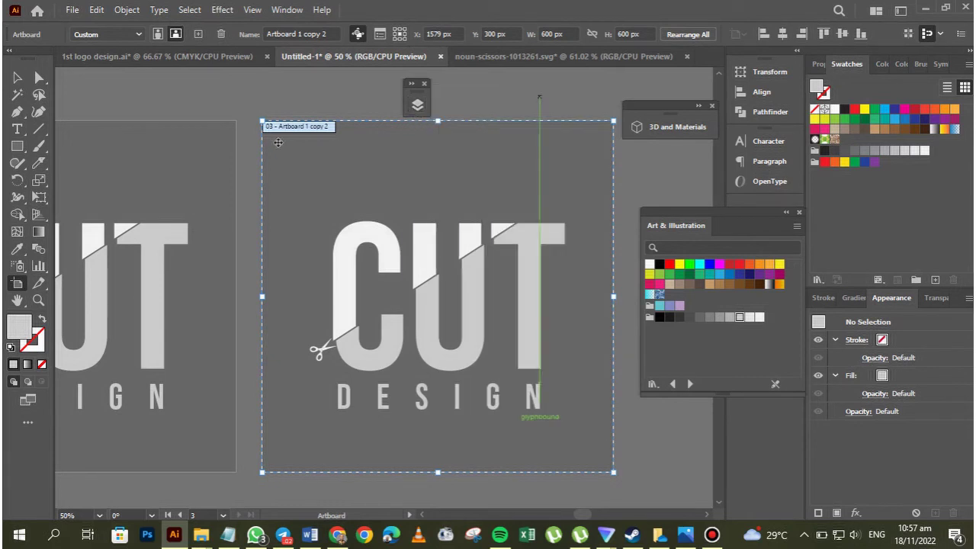
{"action": "left_click", "coordinate": [16, 77]}
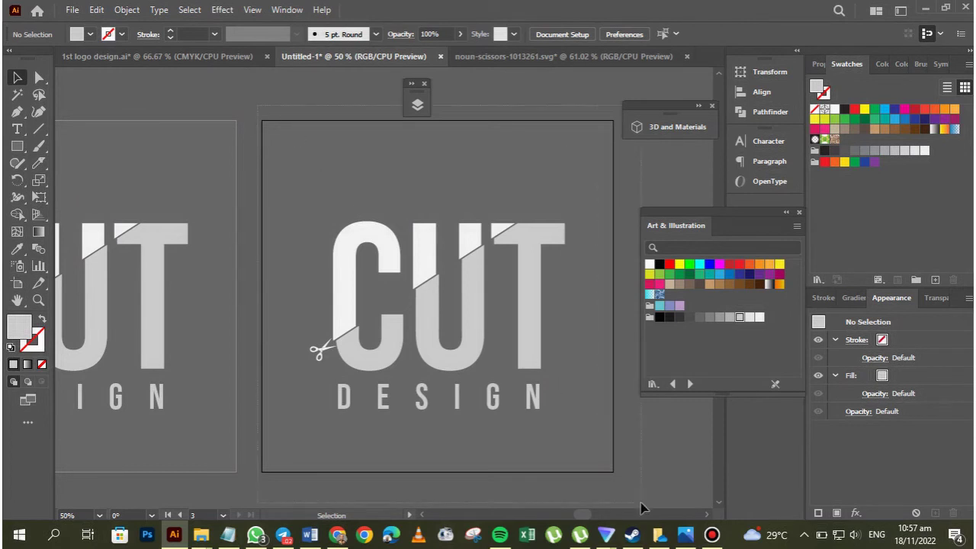
{"action": "key", "text": "ctrl+a"}
{"action": "key", "text": "a"}
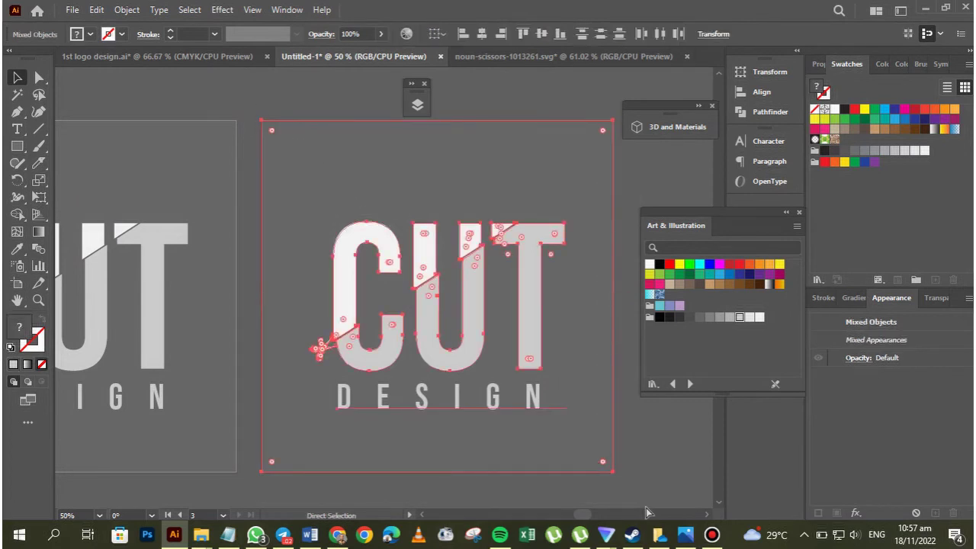
{"action": "key", "text": "v"}
{"action": "key", "text": "Delete"}
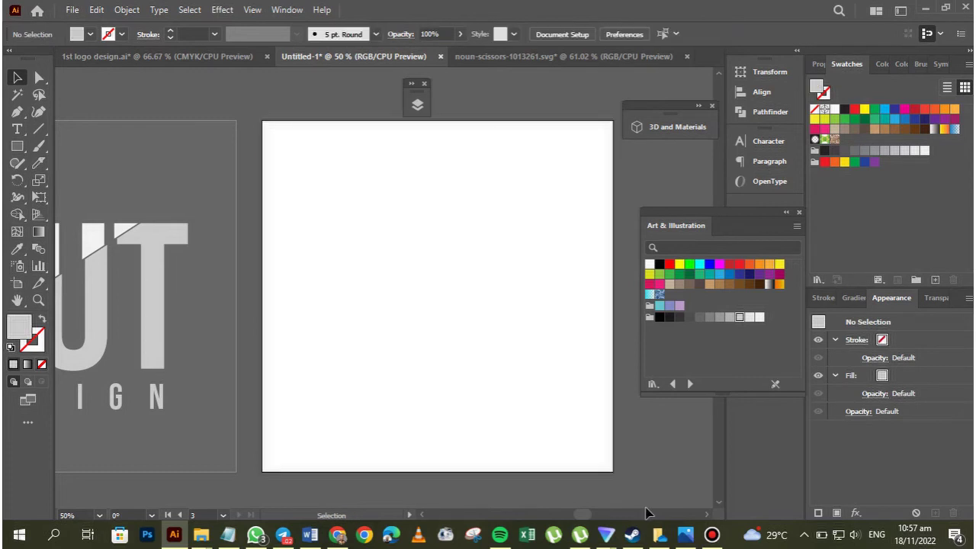
Step: Add a new Layer 3 and Paste in Place the CUT DESIGN logo onto it
{"action": "left_click", "coordinate": [417, 105]}
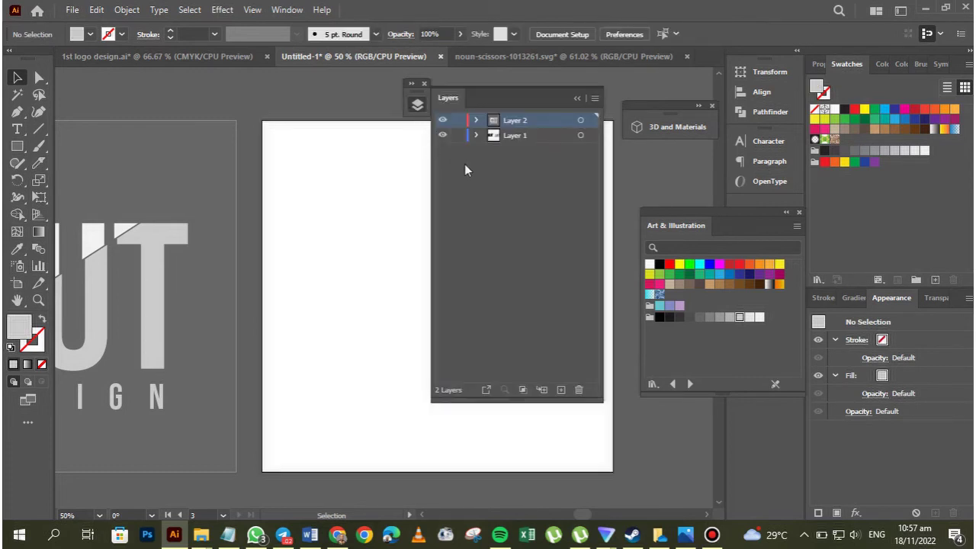
{"action": "left_click", "coordinate": [560, 389]}
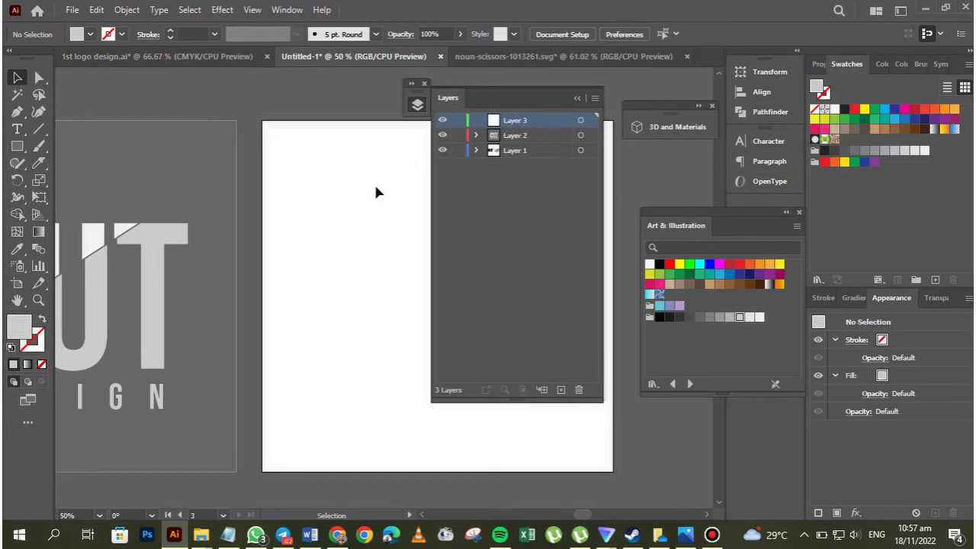
{"action": "left_click", "coordinate": [96, 9]}
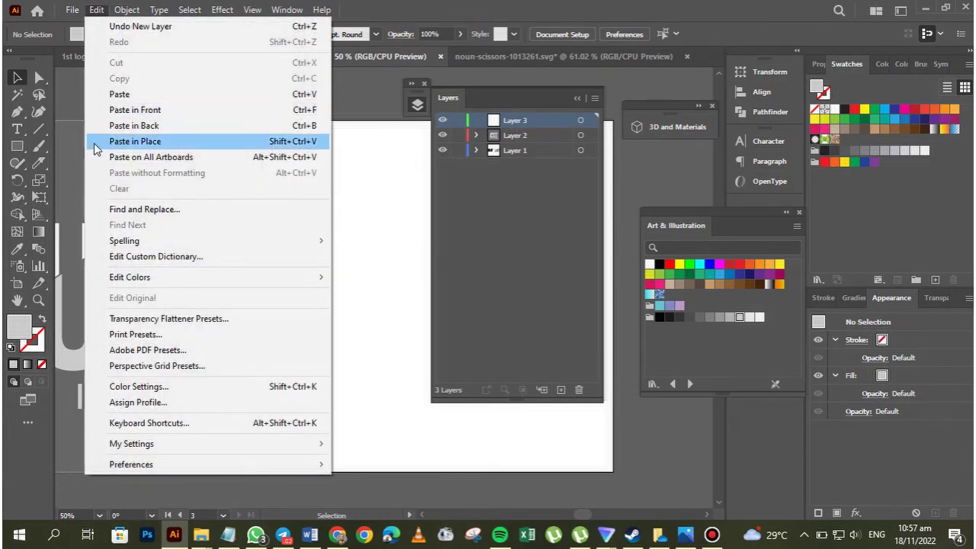
{"action": "left_click", "coordinate": [134, 142]}
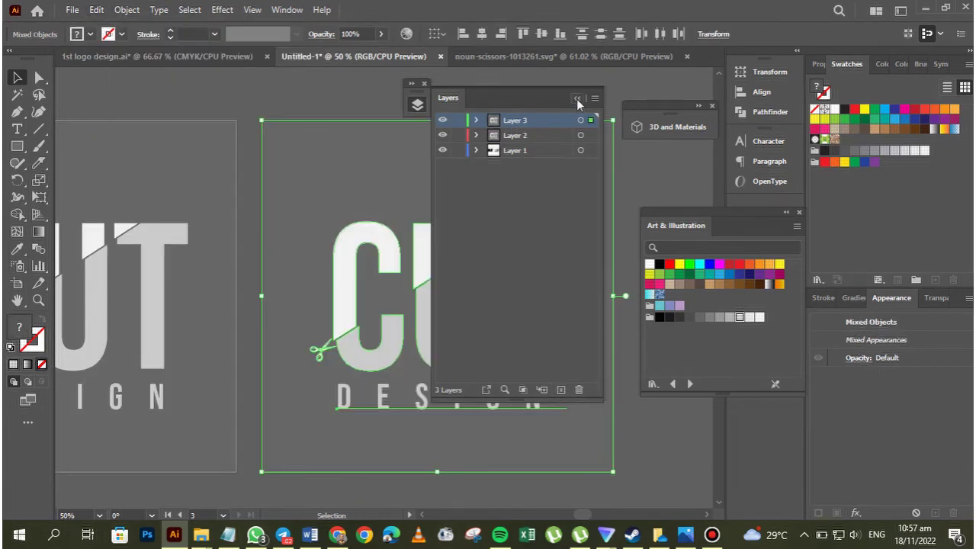
{"action": "left_click", "coordinate": [577, 99]}
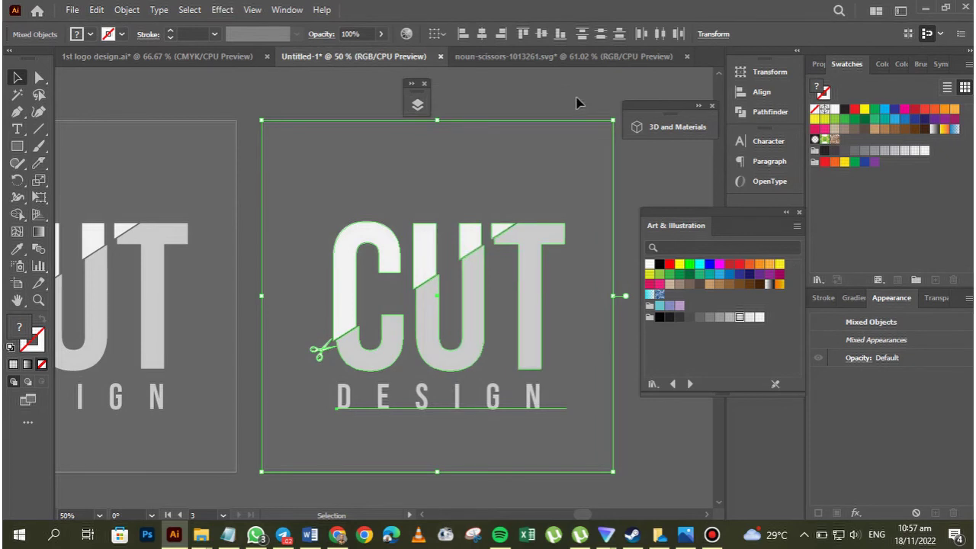
Step: Fill the third artboard's background rectangle with the Black swatch and recolour the upper CU pieces White
{"action": "scroll", "coordinate": [457, 158], "scroll_direction": "left", "scroll_amount": 10}
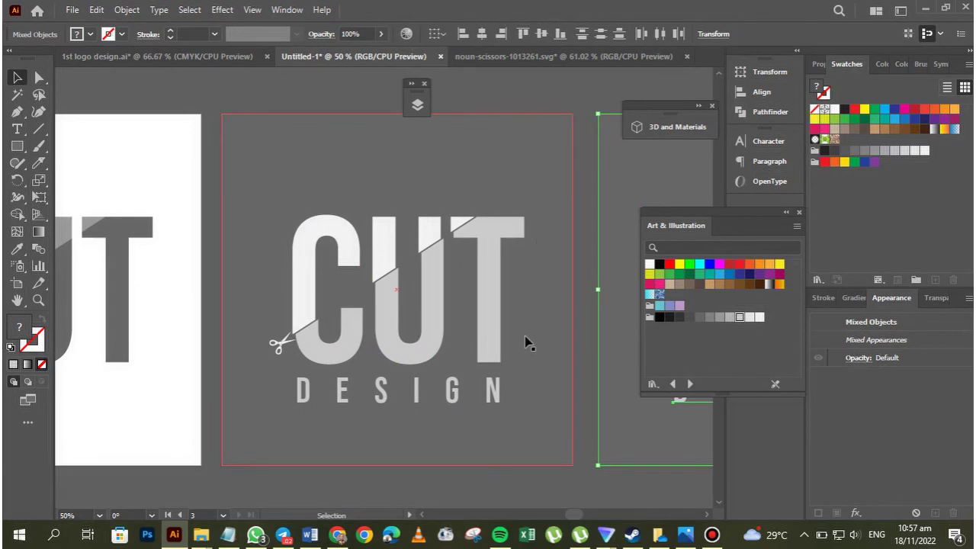
{"action": "left_click_drag", "start_coordinate": [538, 352], "coordinate": [212, 372]}
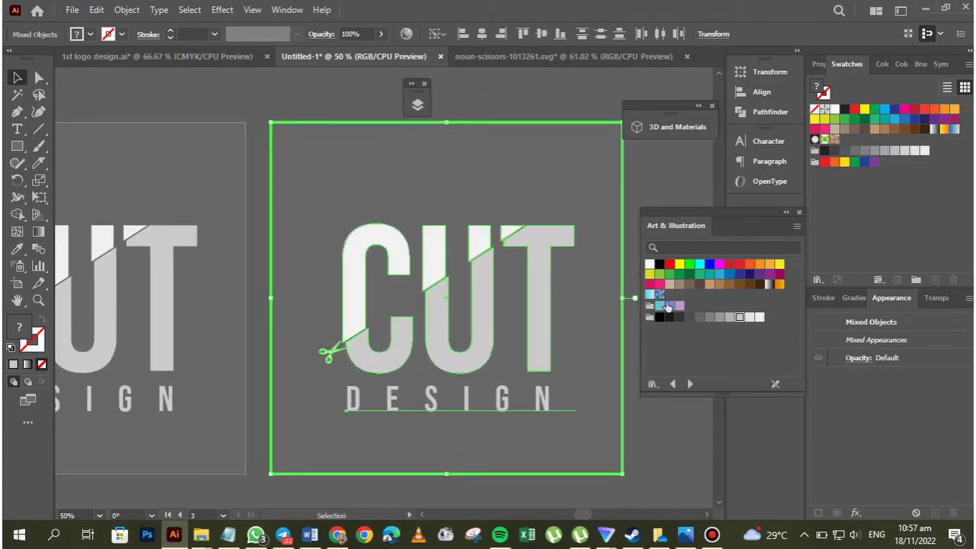
{"action": "left_click", "coordinate": [659, 266]}
{"action": "left_click", "coordinate": [660, 266]}
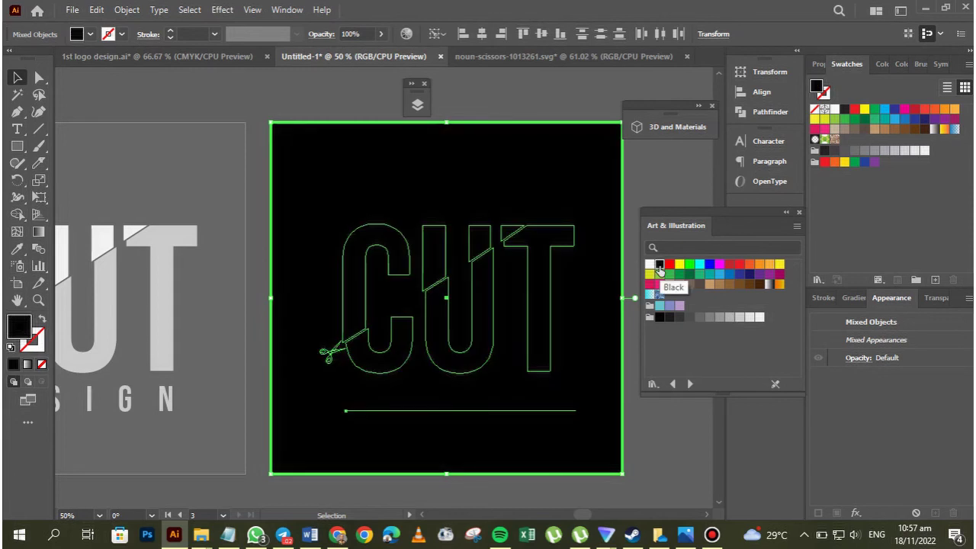
{"action": "key", "text": "ctrl+z"}
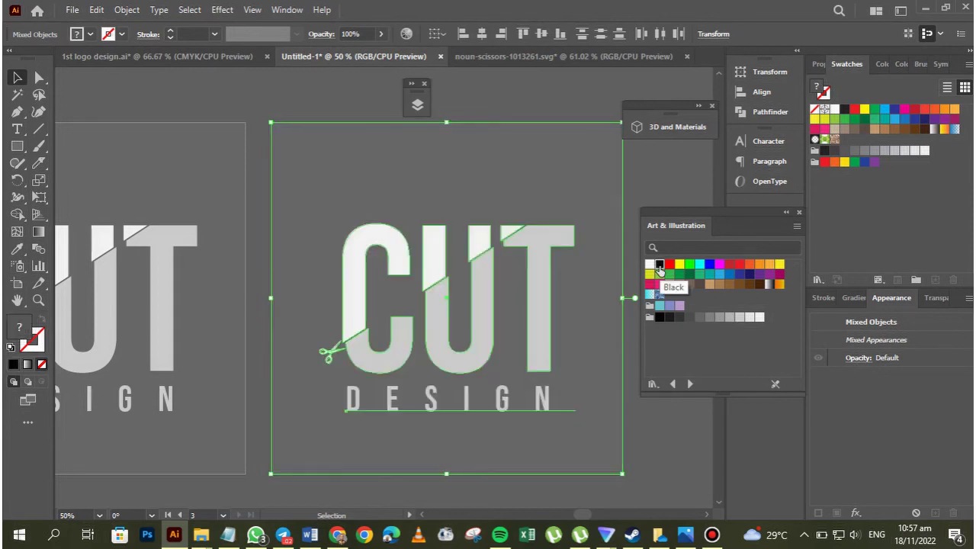
{"action": "left_click", "coordinate": [633, 183]}
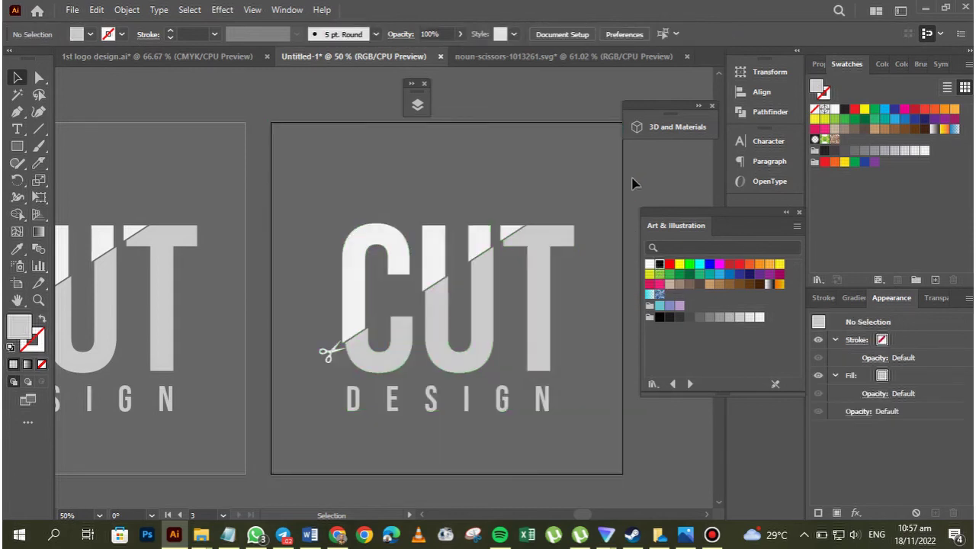
{"action": "left_click", "coordinate": [392, 186]}
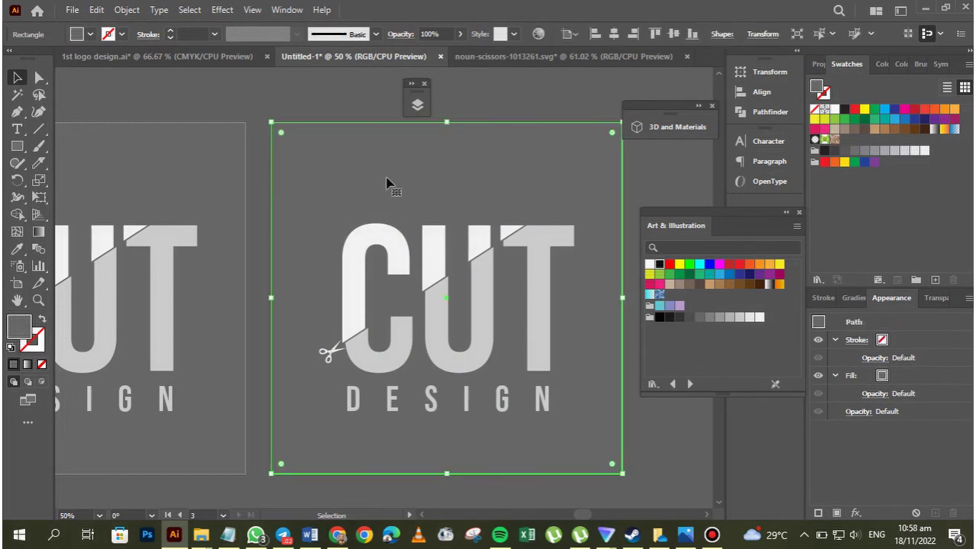
{"action": "left_click", "coordinate": [660, 265]}
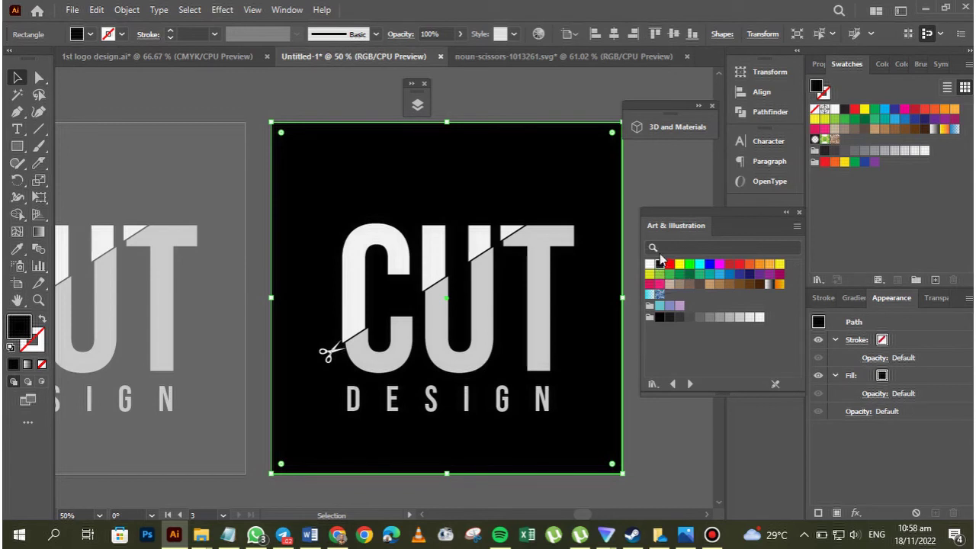
{"action": "left_click", "coordinate": [390, 249]}
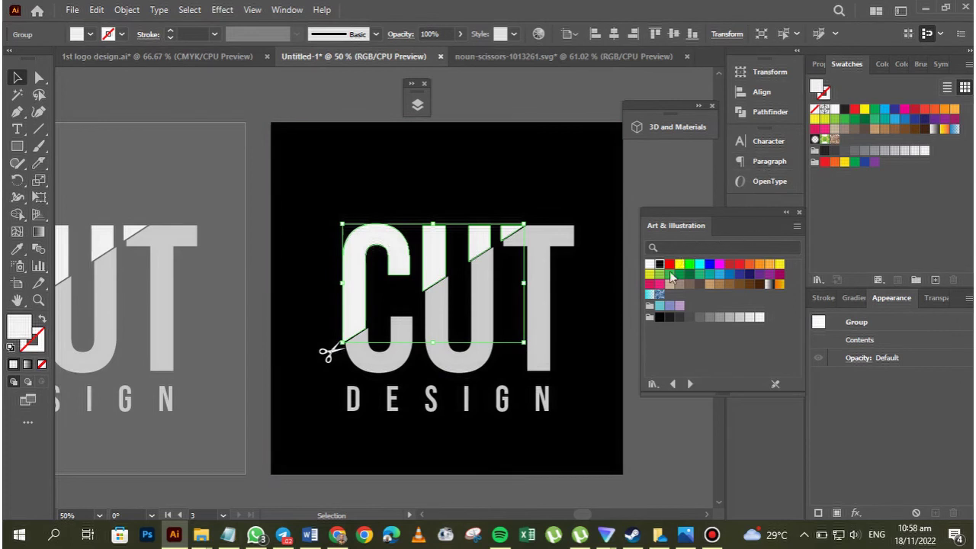
{"action": "left_click", "coordinate": [650, 265]}
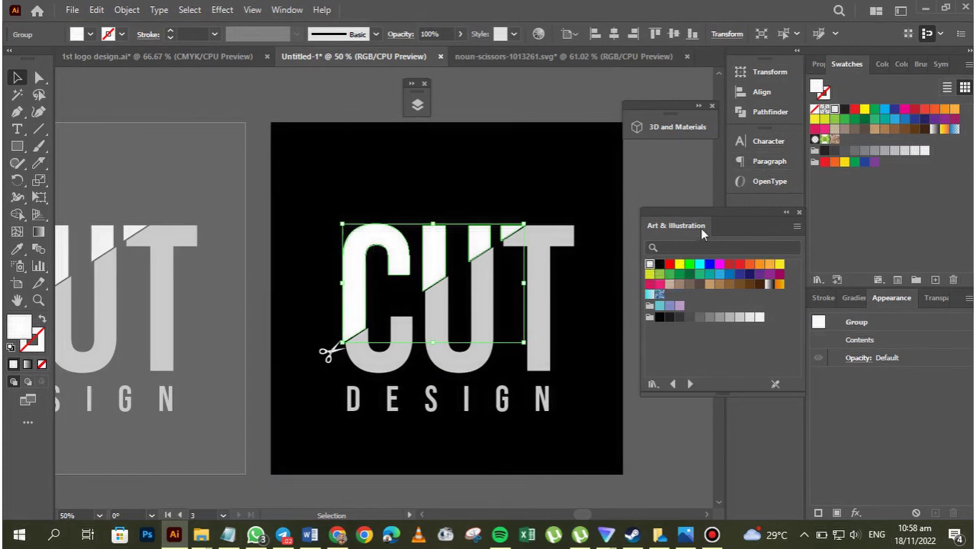
Step: Deselect, adjust the canvas view and expand the Layers panel showing Layer 3, Layer 2 and Layer 1
{"action": "left_click", "coordinate": [648, 194]}
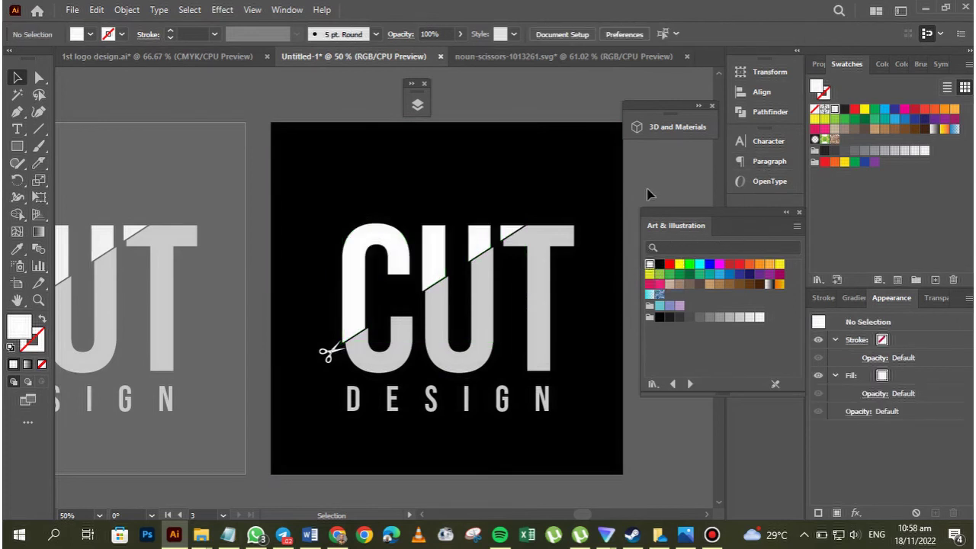
{"action": "left_click_drag", "start_coordinate": [363, 361], "coordinate": [364, 322]}
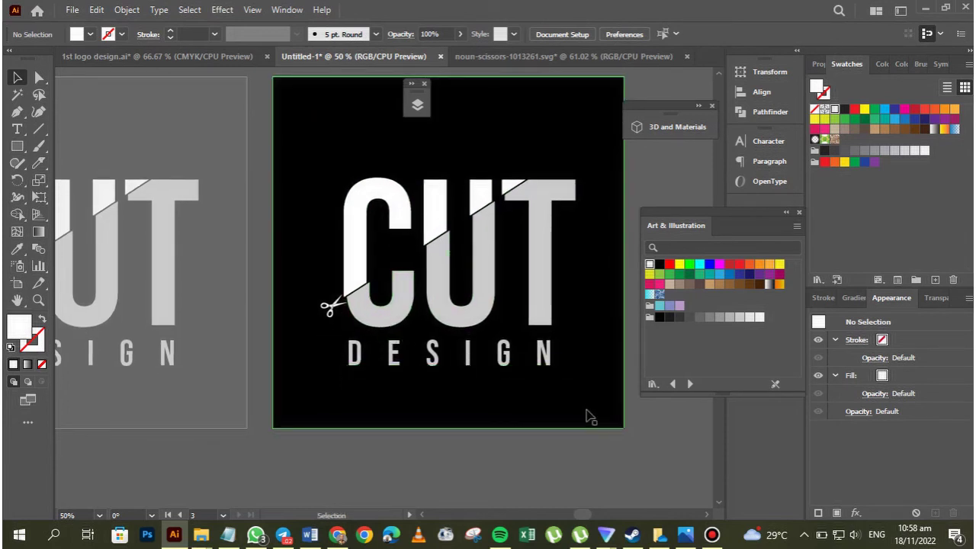
{"action": "left_click_drag", "start_coordinate": [532, 416], "coordinate": [526, 437]}
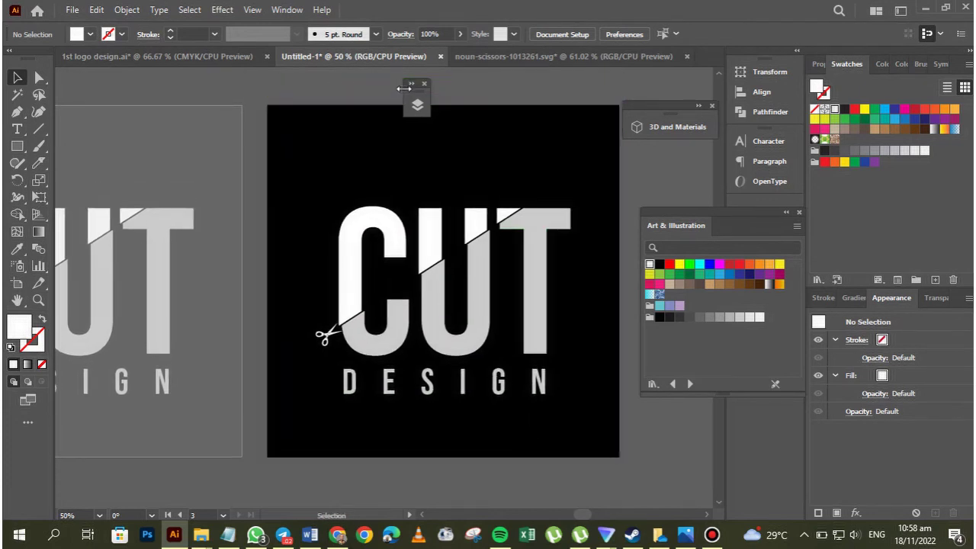
{"action": "left_click_drag", "start_coordinate": [413, 93], "coordinate": [356, 85]}
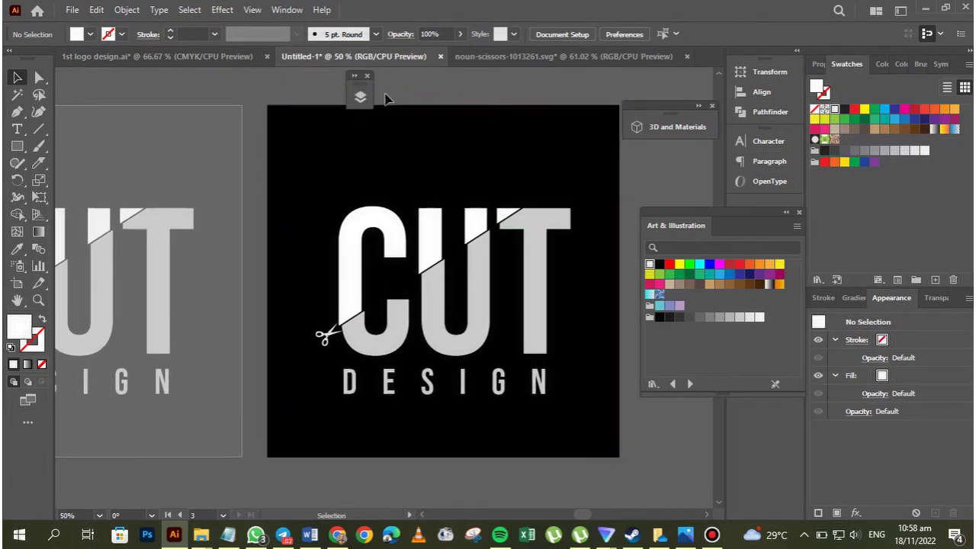
{"action": "left_click", "coordinate": [361, 97]}
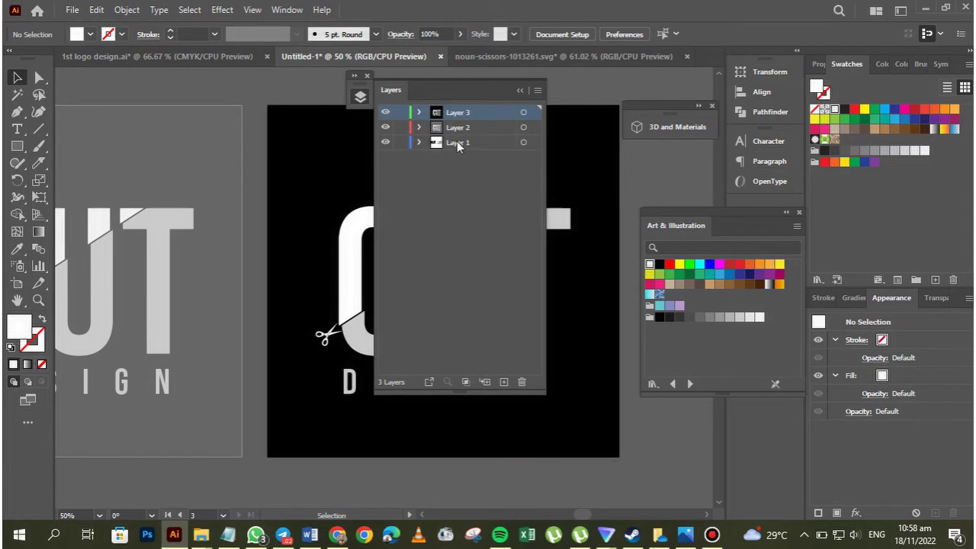
{"action": "left_click", "coordinate": [458, 142]}
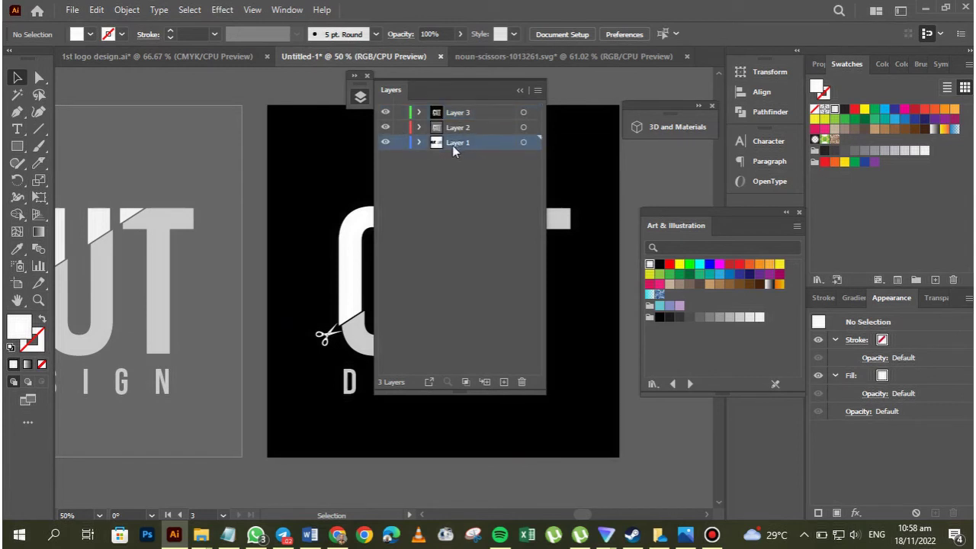
{"action": "double_click", "coordinate": [458, 143]}
Step: Rename Layer 1, Layer 2 and Layer 3 to Original, Variant 1 and Variant 2, then dock the Layers panel
{"action": "left_click", "coordinate": [464, 147]}
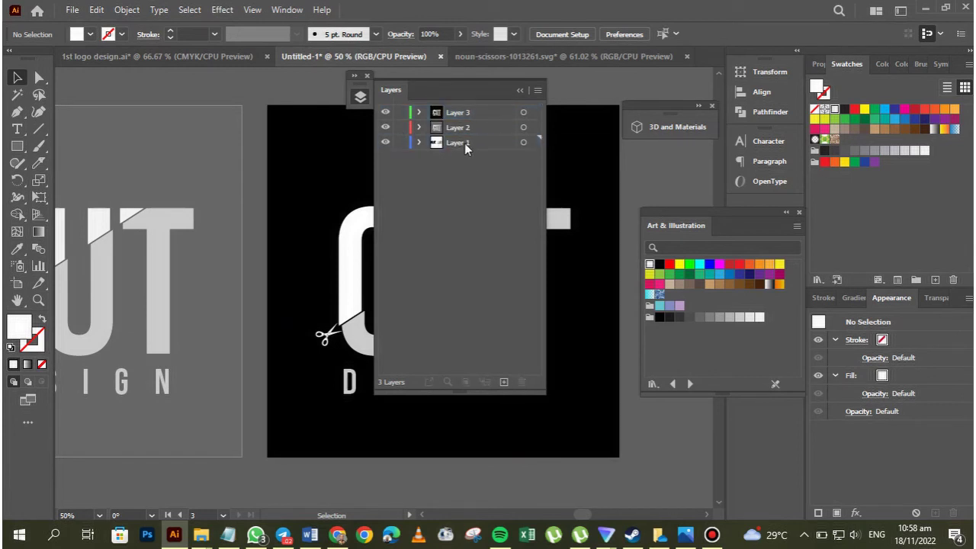
{"action": "double_click", "coordinate": [457, 142]}
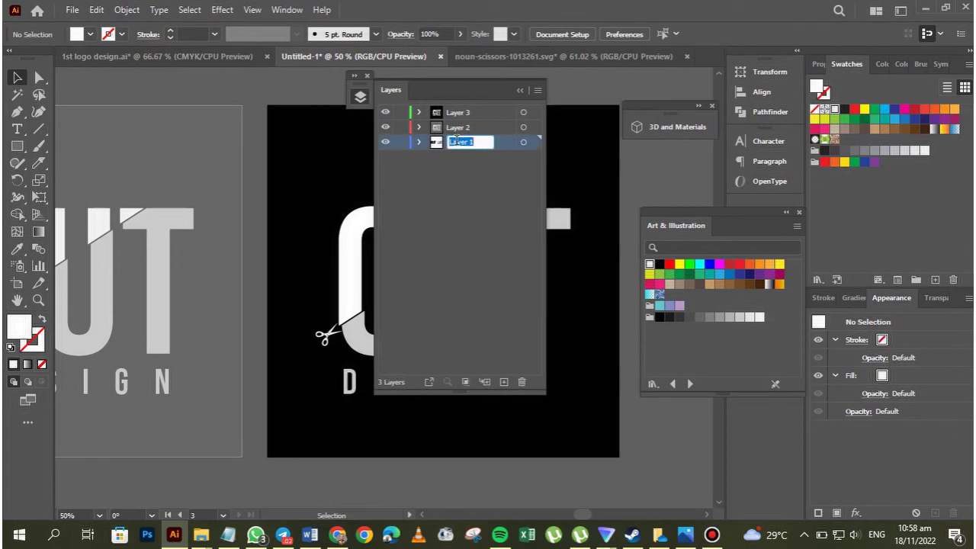
{"action": "type", "text": "C"}
{"action": "type", "text": "riginal"}
{"action": "key", "text": "Return"}
{"action": "double_click", "coordinate": [465, 131]}
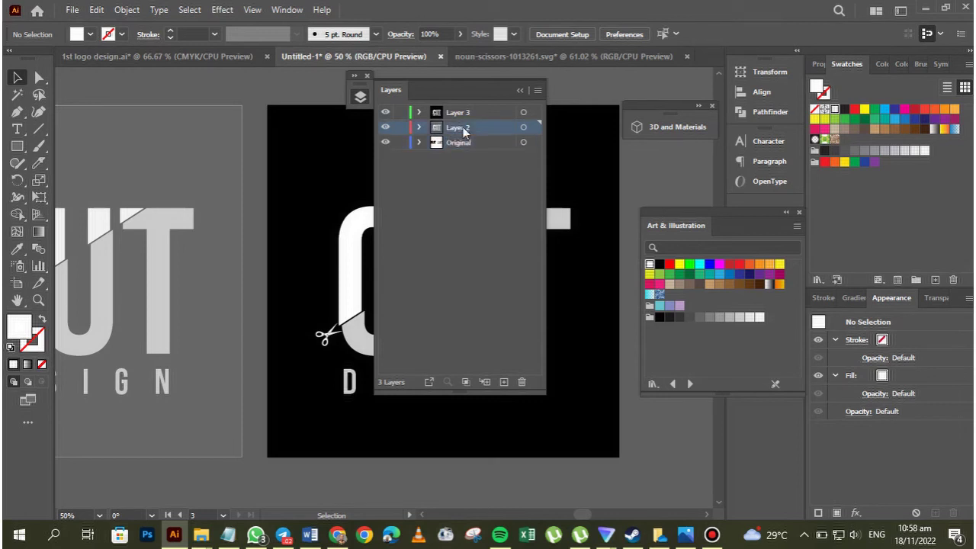
{"action": "type", "text": "Variant 1"}
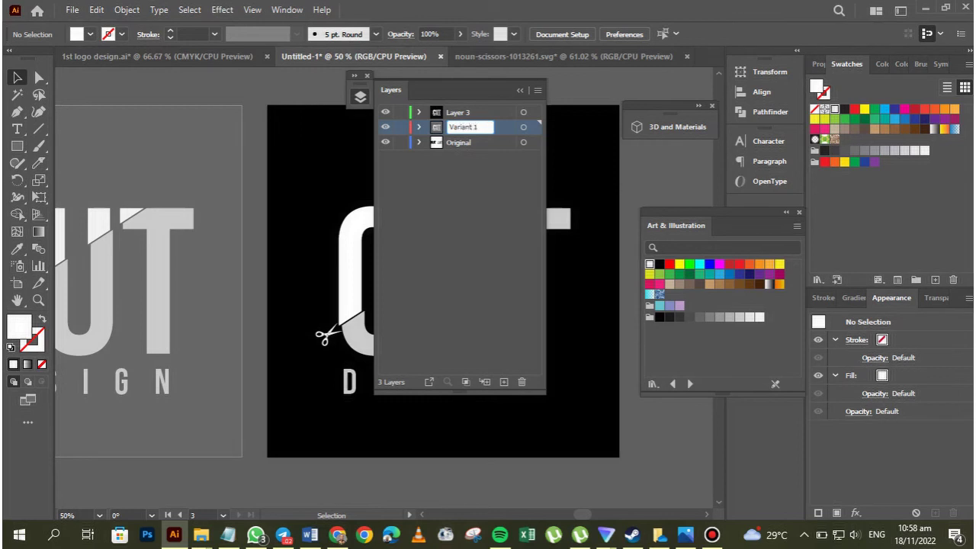
{"action": "key", "text": "Return"}
{"action": "double_click", "coordinate": [461, 112]}
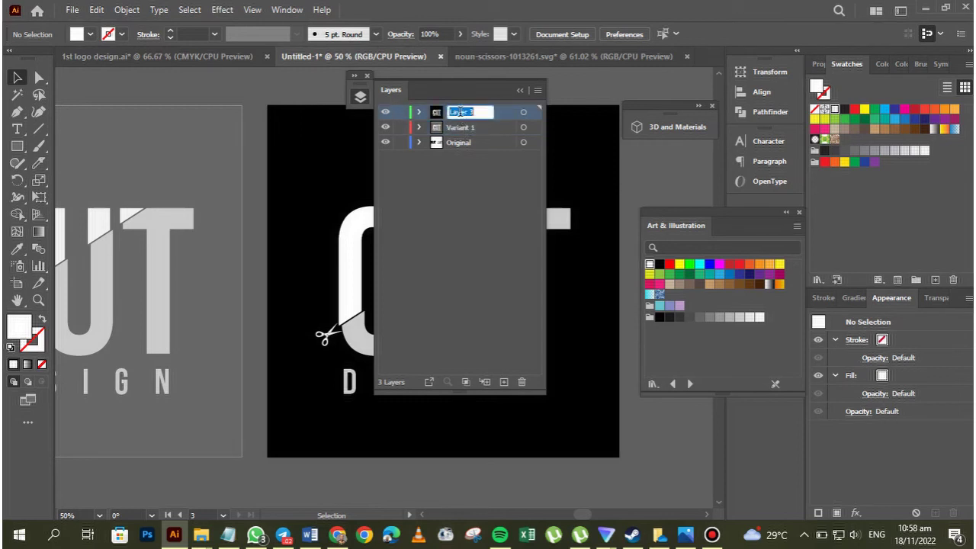
{"action": "type", "text": "Variant 2"}
{"action": "key", "text": "Return"}
{"action": "left_click_drag", "start_coordinate": [461, 93], "coordinate": [720, 104]}
{"action": "left_click_drag", "start_coordinate": [259, 176], "coordinate": [377, 187]}
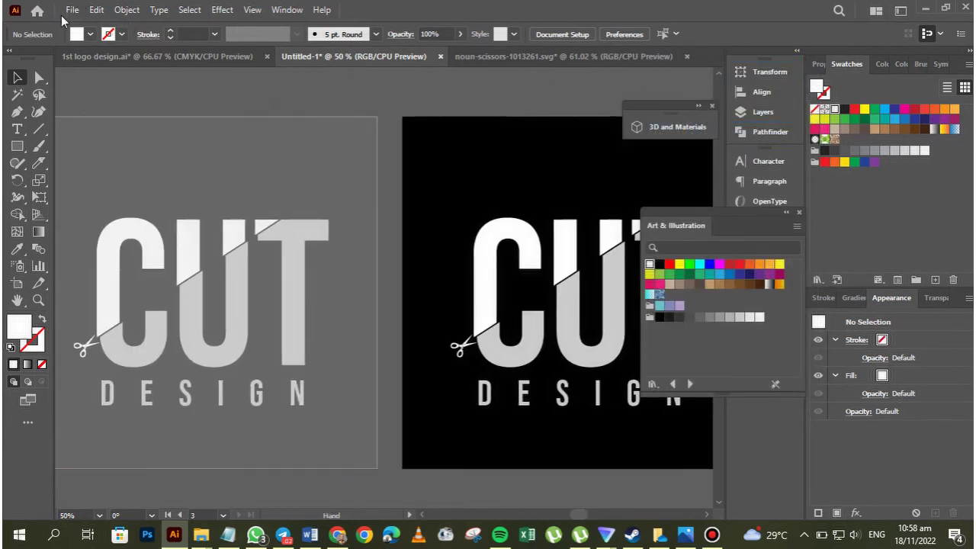
Step: Open Export for Screens for all artboards, then close it without exporting
{"action": "left_click", "coordinate": [71, 10]}
{"action": "mouse_move", "coordinate": [95, 288]}
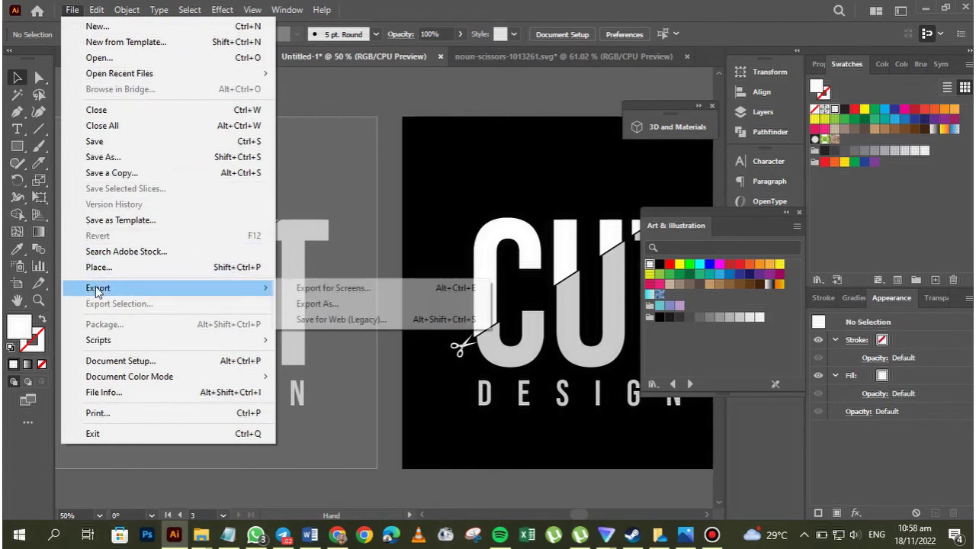
{"action": "left_click", "coordinate": [345, 291]}
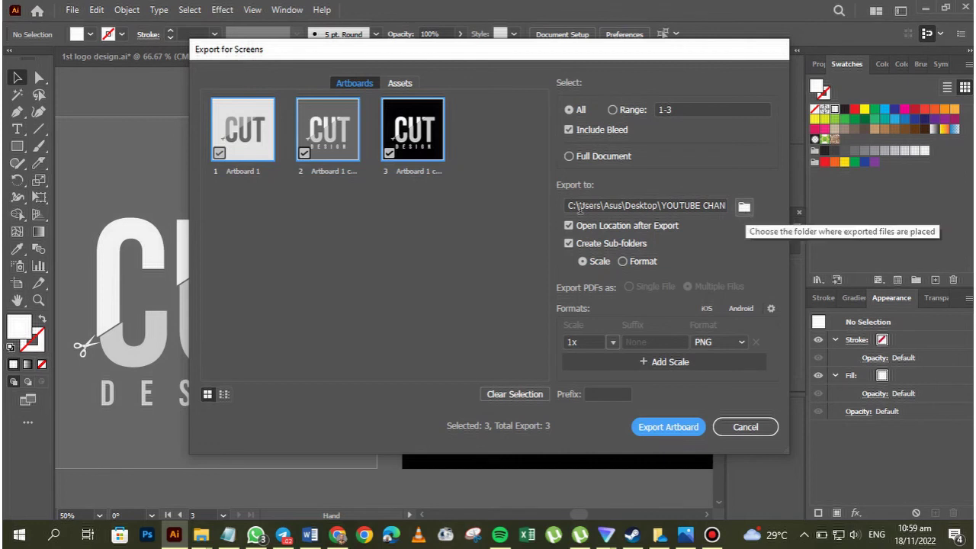
{"action": "double_click", "coordinate": [243, 172]}
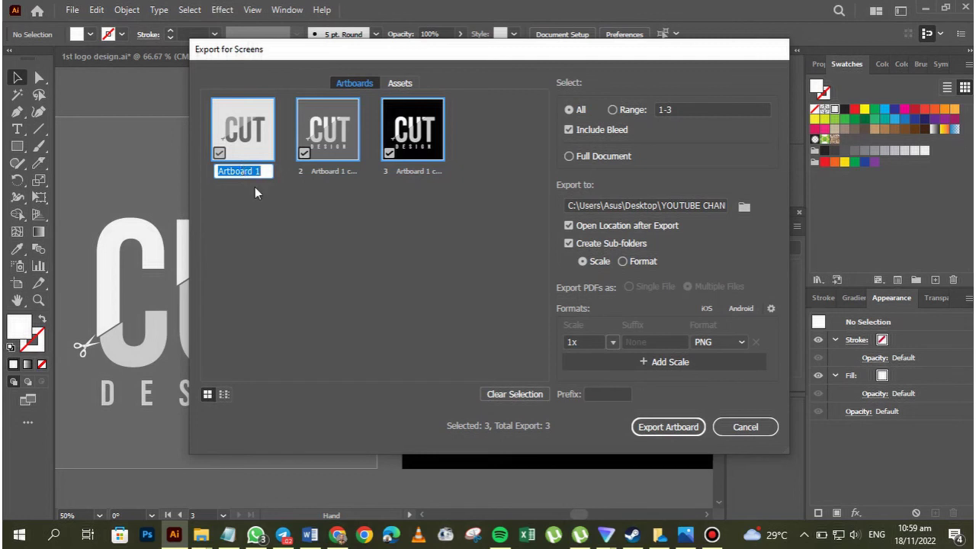
{"action": "left_click", "coordinate": [725, 428]}
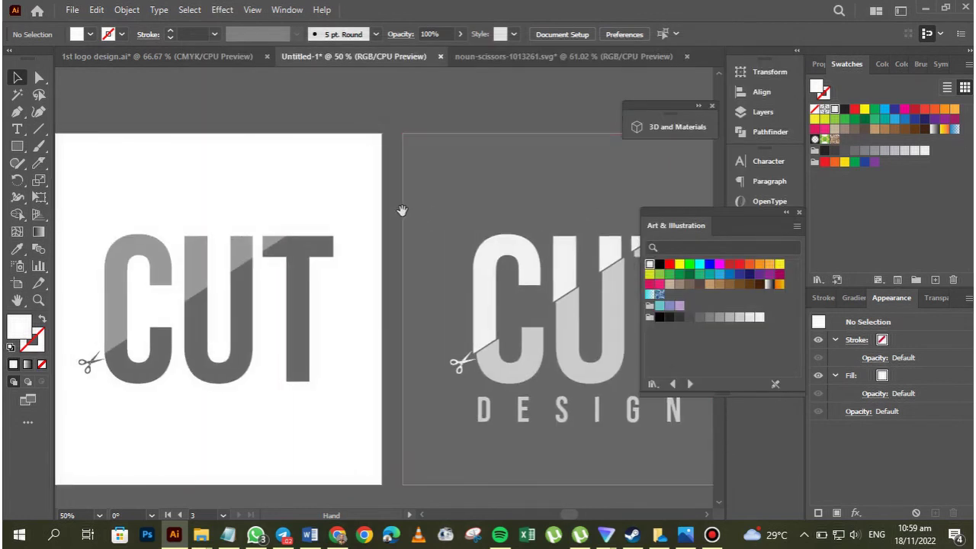
{"action": "left_click_drag", "start_coordinate": [399, 209], "coordinate": [523, 221]}
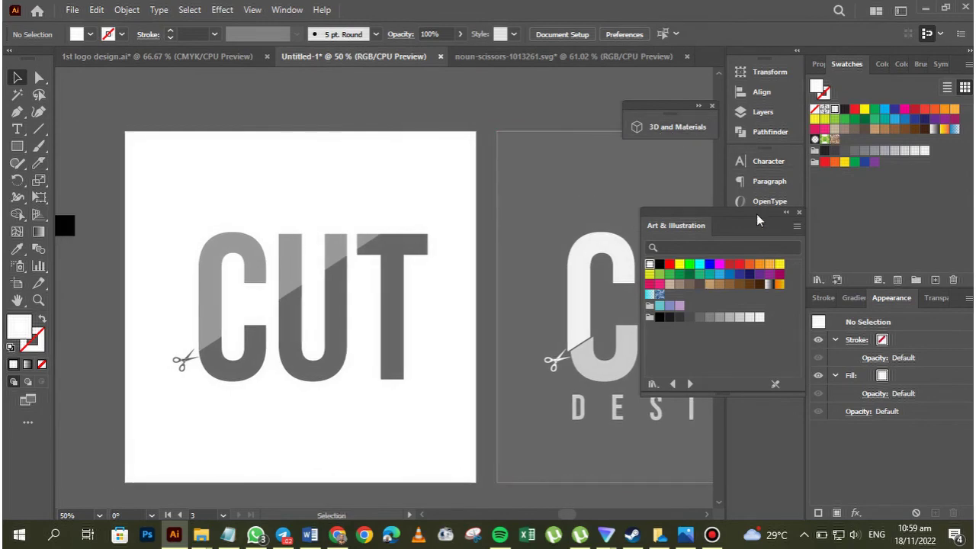
{"action": "left_click_drag", "start_coordinate": [755, 221], "coordinate": [706, 225]}
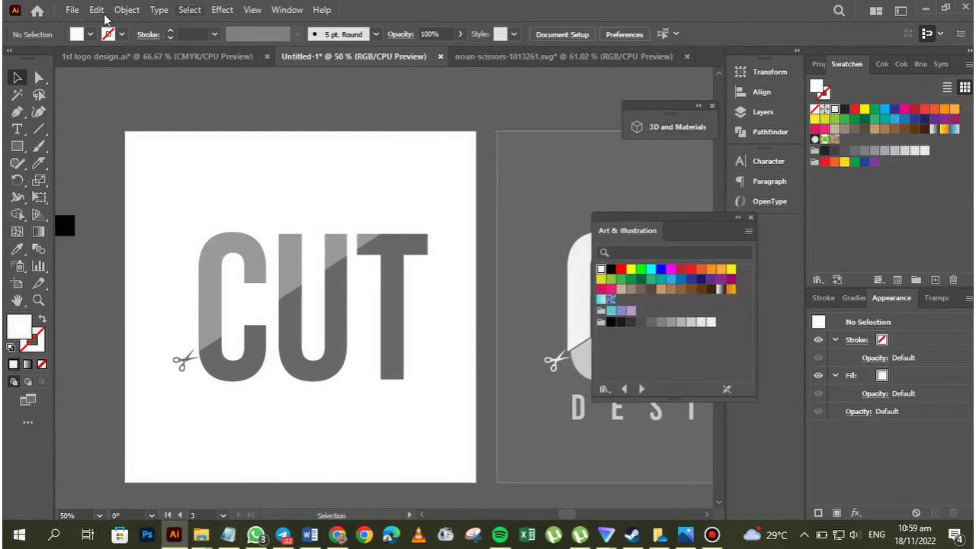
Step: Reopen Export for Screens and rename the first artboard Original
{"action": "left_click", "coordinate": [72, 10]}
{"action": "mouse_move", "coordinate": [93, 291]}
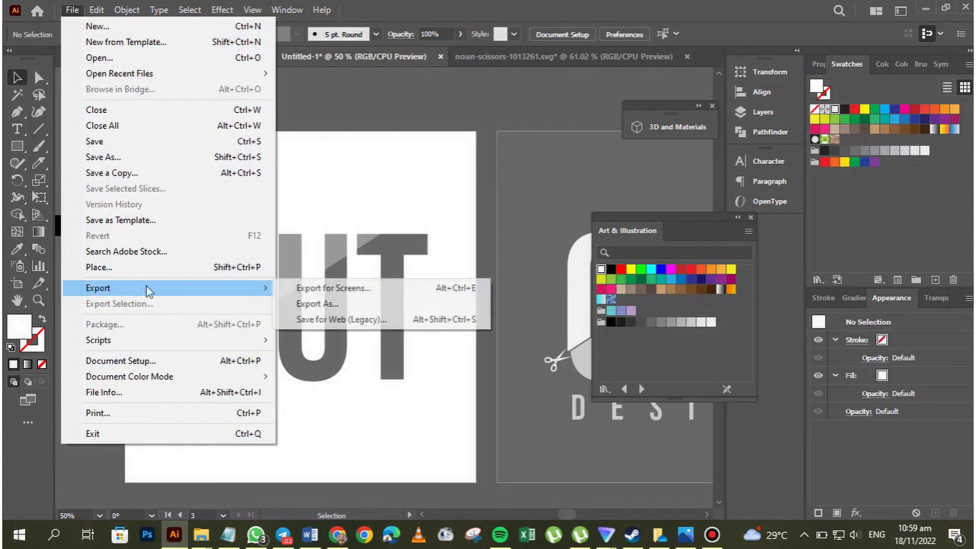
{"action": "left_click", "coordinate": [333, 286]}
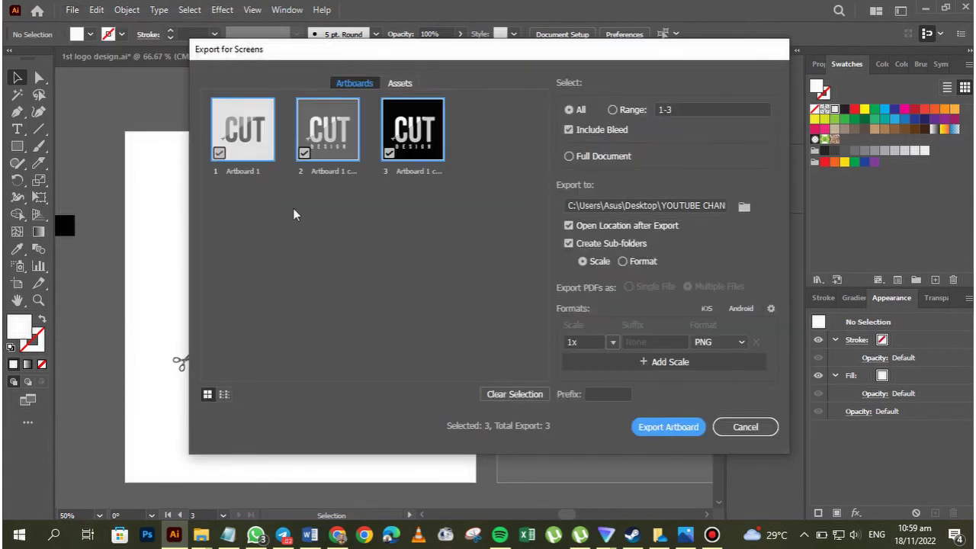
{"action": "double_click", "coordinate": [240, 173]}
{"action": "type", "text": "Original"}
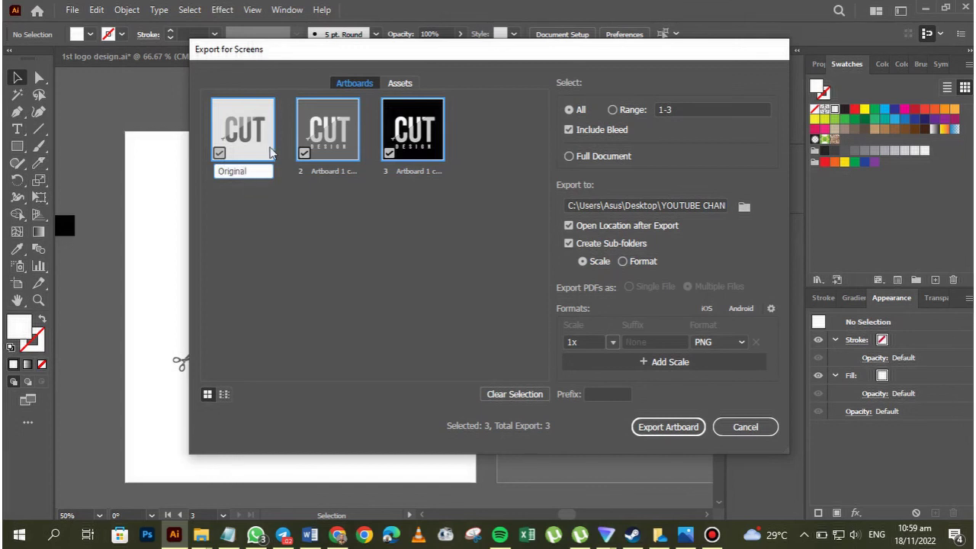
Step: Rename the second and third artboards Variant 1 and Variant 2
{"action": "double_click", "coordinate": [321, 171]}
{"action": "type", "text": "V"}
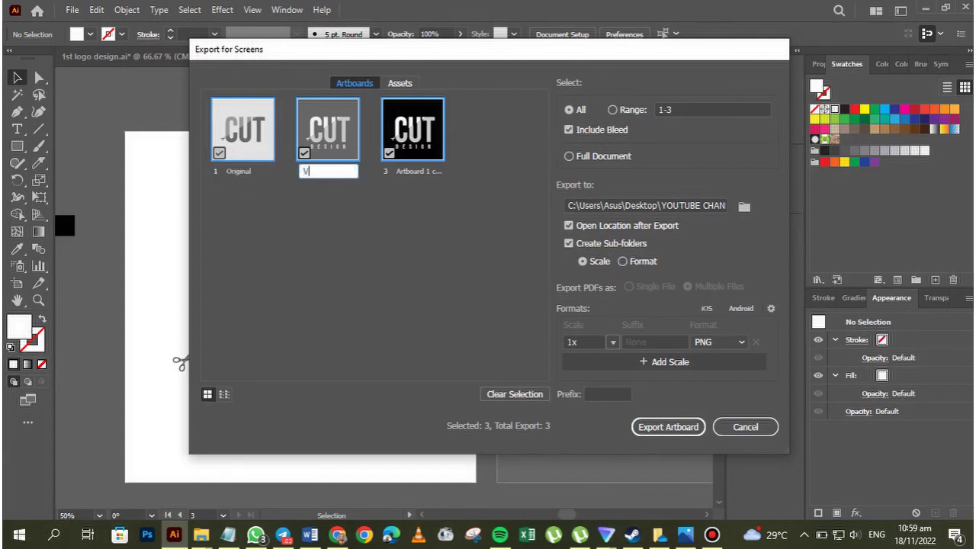
{"action": "type", "text": "ariant 1"}
{"action": "key", "text": "Return"}
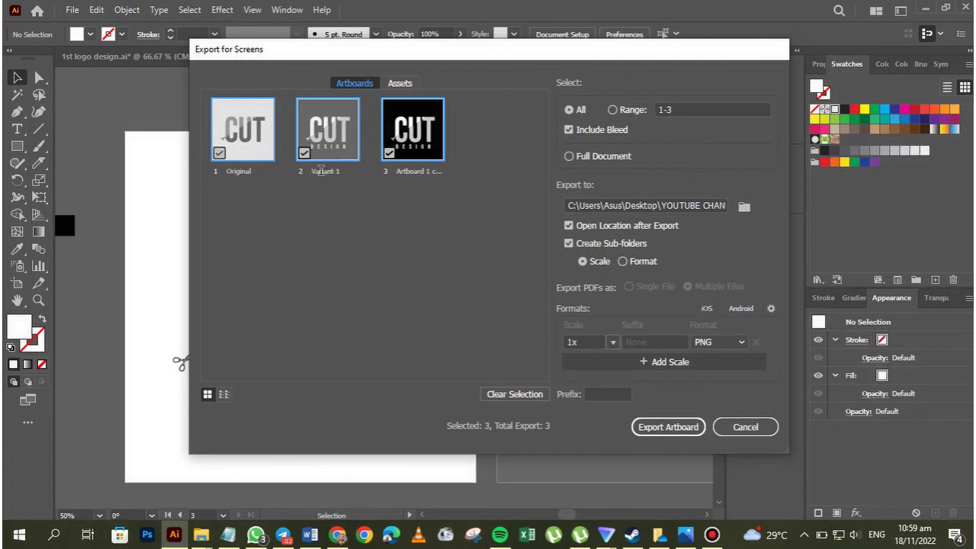
{"action": "double_click", "coordinate": [405, 171]}
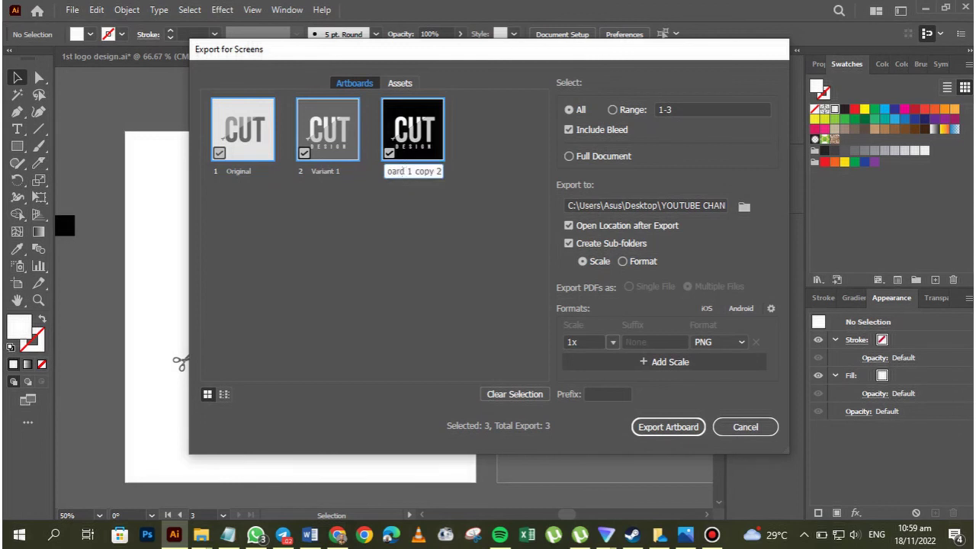
{"action": "key", "text": "BackSpace"}
{"action": "key", "text": "BackSpace"}
{"action": "key", "text": "ctrl+a"}
{"action": "type", "text": "Variant 2"}
{"action": "key", "text": "Return"}
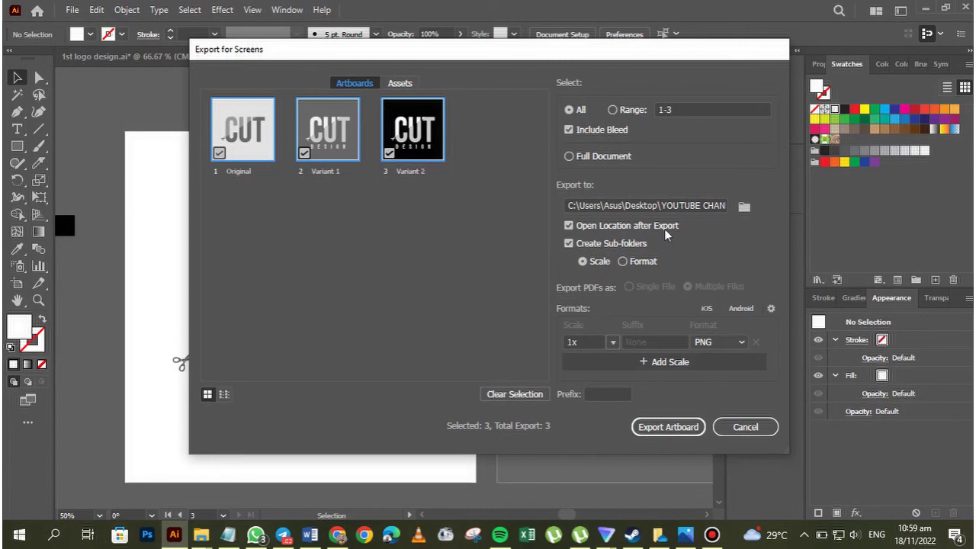
Step: Rename a new folder in YOUTUBE CHANNEL to 'Cut Designs' and select it as the Export to location
{"action": "left_click", "coordinate": [744, 208]}
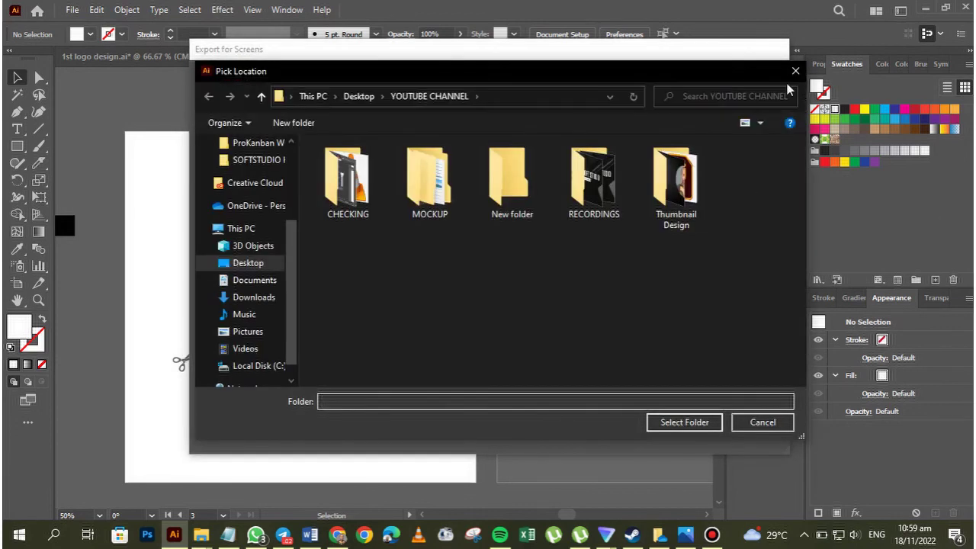
{"action": "left_click", "coordinate": [795, 68]}
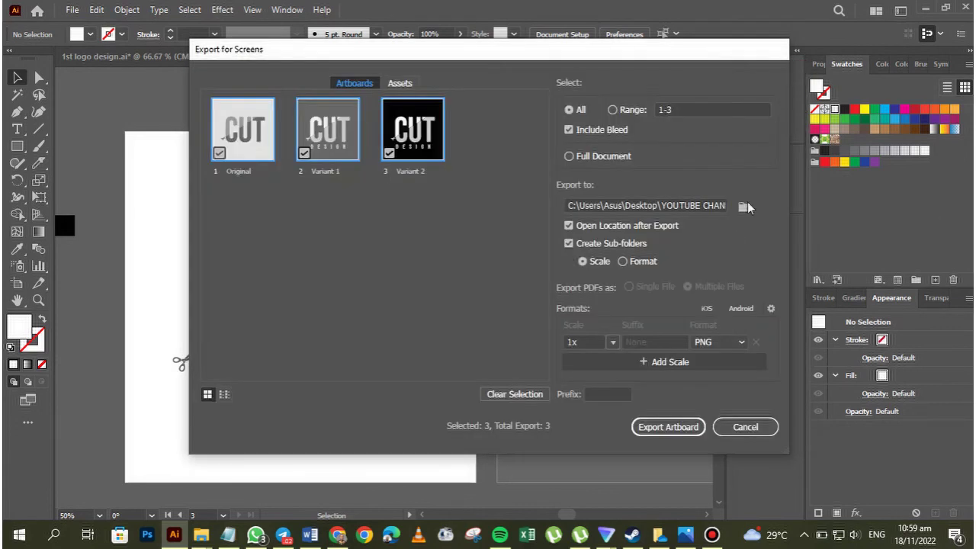
{"action": "left_click", "coordinate": [744, 211]}
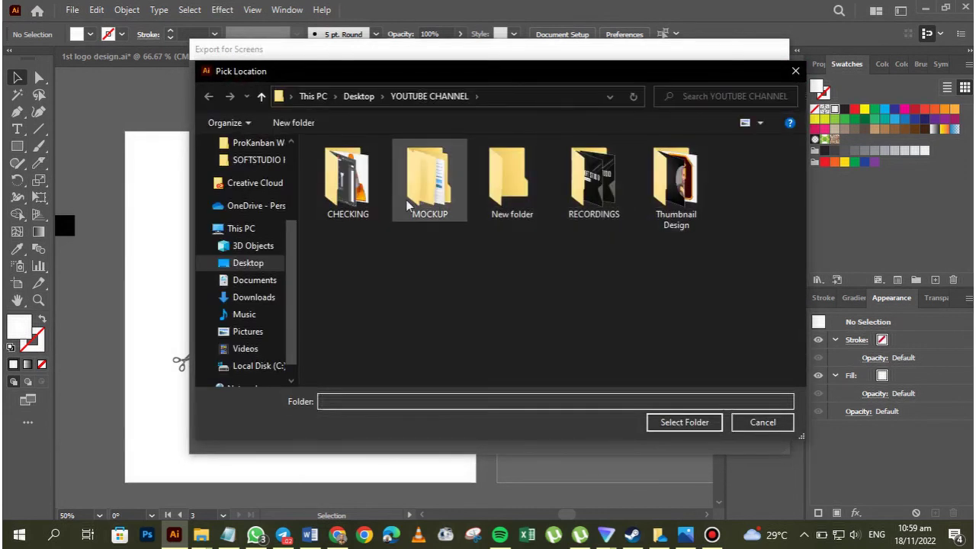
{"action": "left_click", "coordinate": [512, 187]}
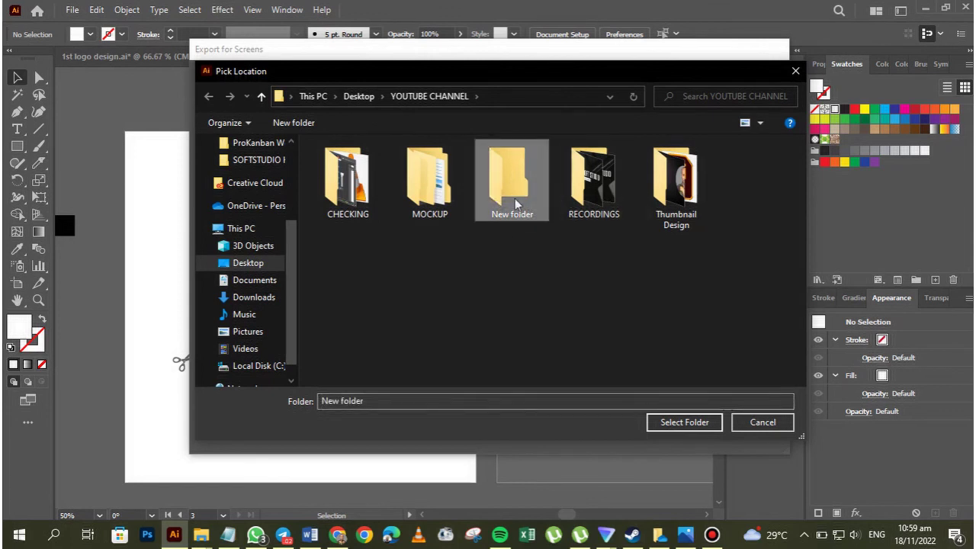
{"action": "right_click", "coordinate": [514, 188]}
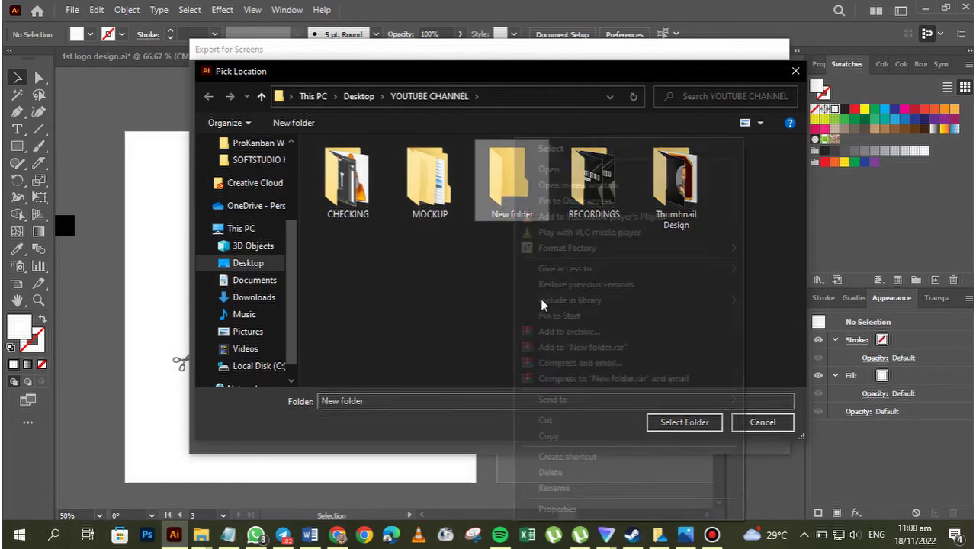
{"action": "left_click", "coordinate": [543, 488]}
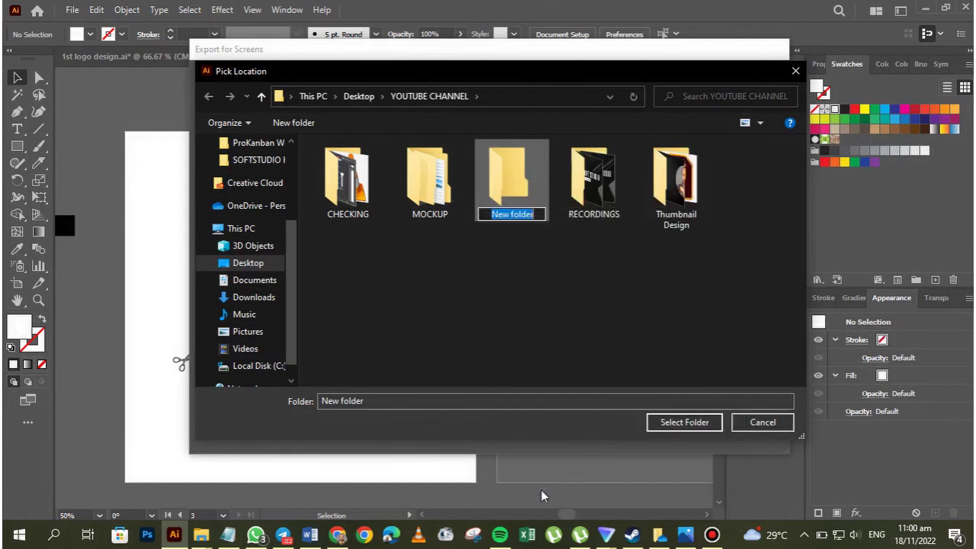
{"action": "type", "text": "Cut D"}
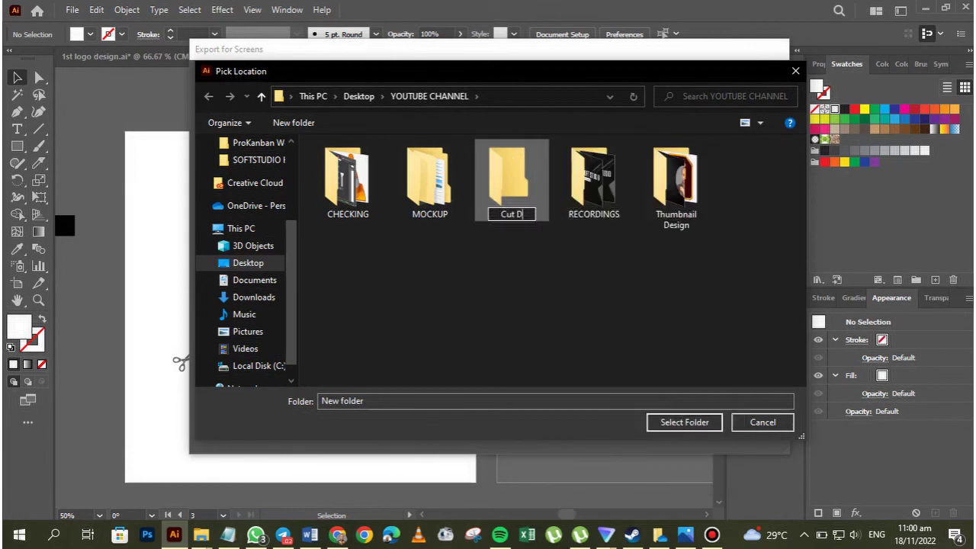
{"action": "type", "text": "esigns"}
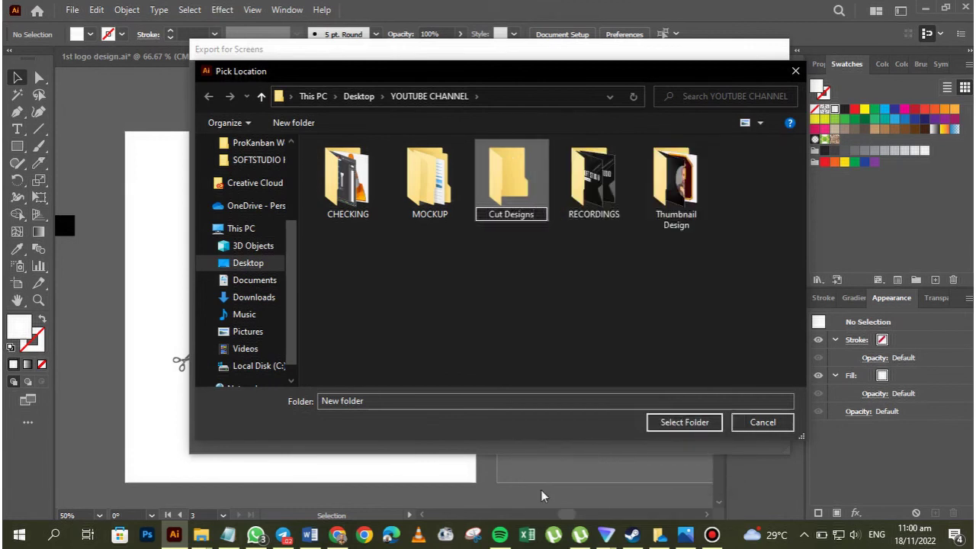
{"action": "key", "text": "Return"}
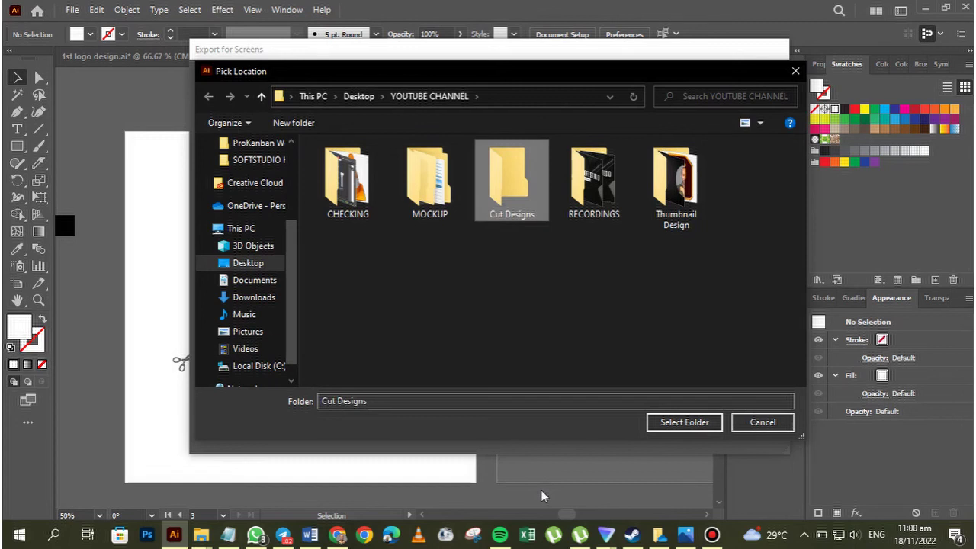
{"action": "double_click", "coordinate": [507, 204]}
{"action": "left_click", "coordinate": [692, 427]}
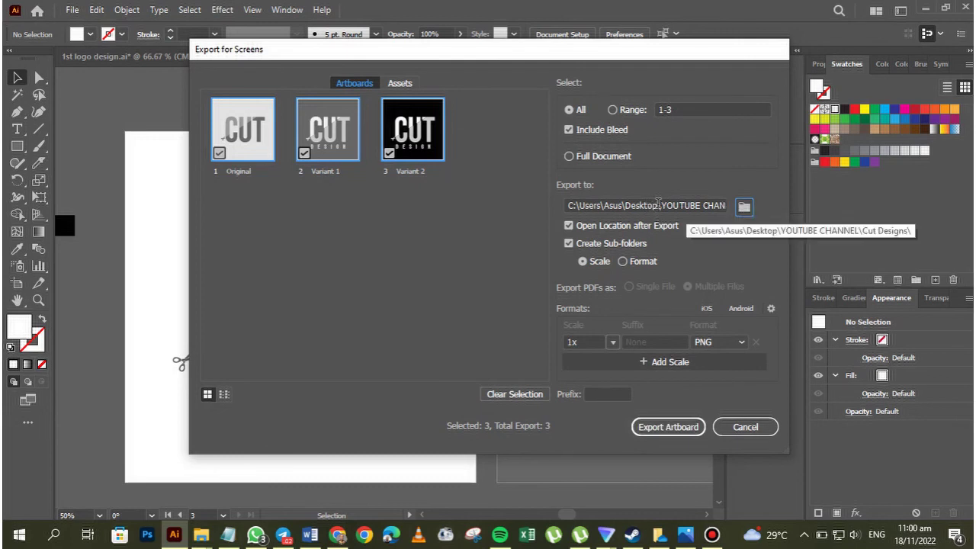
Step: Check the export destination path and keep PNG as the export format
{"action": "left_click", "coordinate": [660, 205]}
{"action": "key", "text": "Right"}
{"action": "key", "text": "Right"}
{"action": "key", "text": "Right"}
{"action": "key", "text": "Right"}
{"action": "key", "text": "Right"}
{"action": "key", "text": "Right"}
{"action": "key", "text": "Right"}
{"action": "key", "text": "Right"}
{"action": "key", "text": "Right"}
{"action": "key", "text": "Right"}
{"action": "key", "text": "Right"}
{"action": "key", "text": "Right"}
{"action": "key", "text": "Right"}
{"action": "key", "text": "Right"}
{"action": "key", "text": "Right"}
{"action": "key", "text": "Right"}
{"action": "key", "text": "Right"}
{"action": "key", "text": "Right"}
{"action": "key", "text": "Right"}
{"action": "key", "text": "Right"}
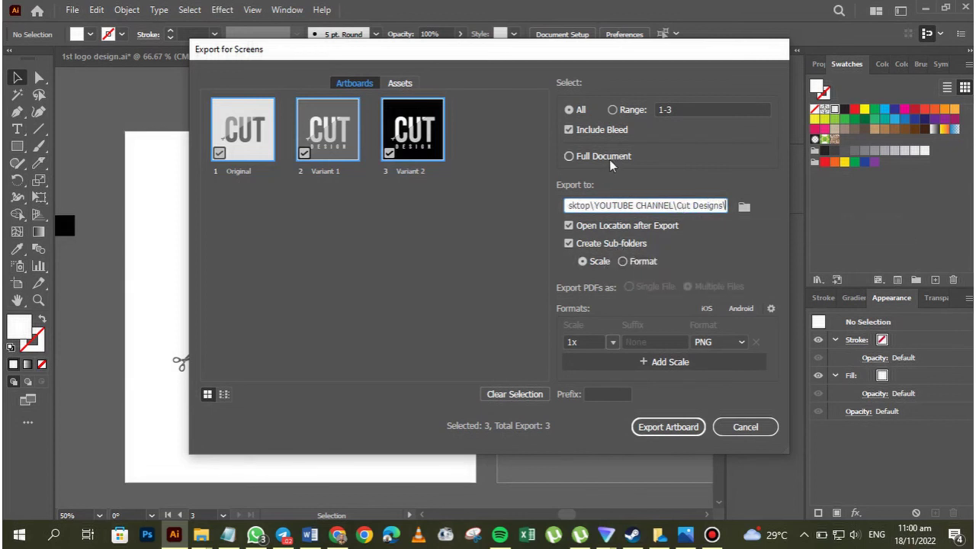
{"action": "left_click", "coordinate": [740, 343]}
{"action": "left_click", "coordinate": [739, 343]}
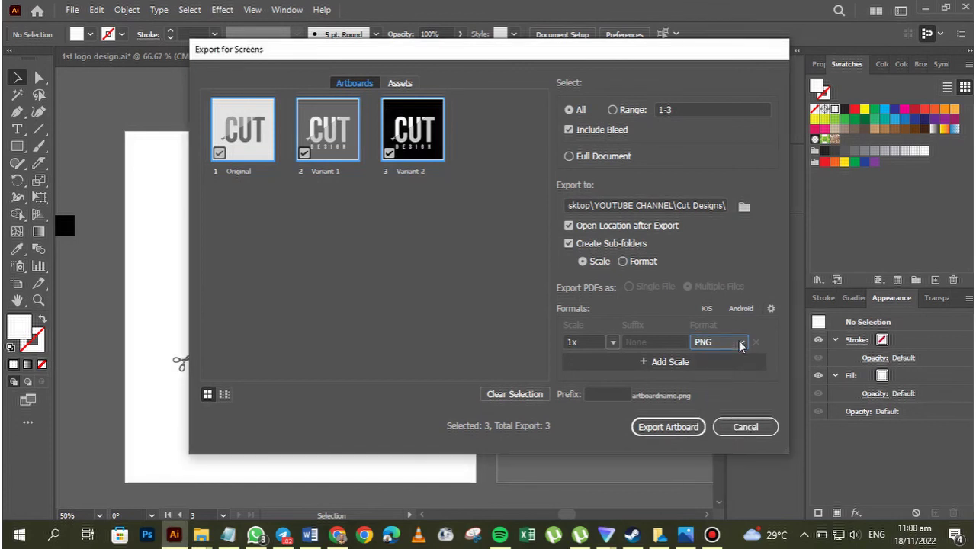
Step: Set the PNG export background to White and save the settings
{"action": "left_click", "coordinate": [770, 311]}
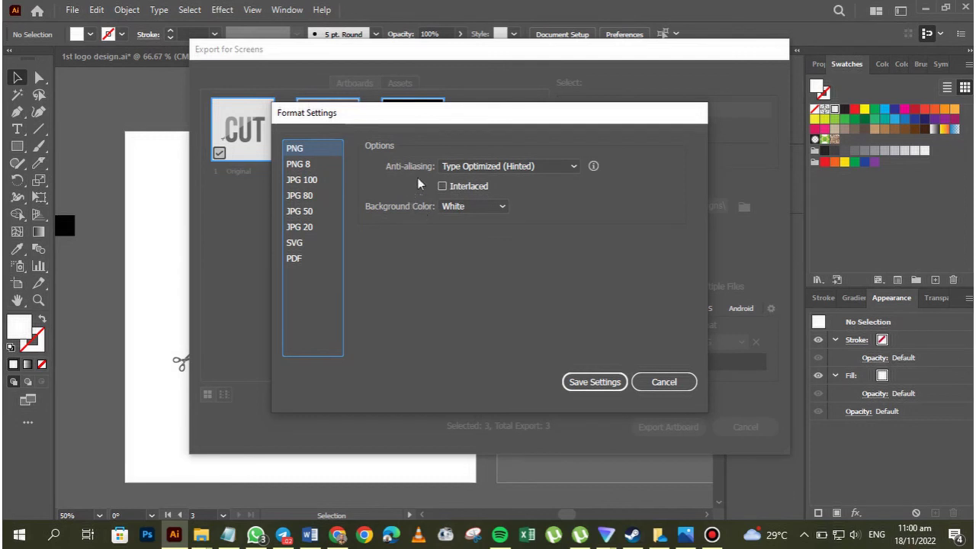
{"action": "left_click", "coordinate": [497, 209]}
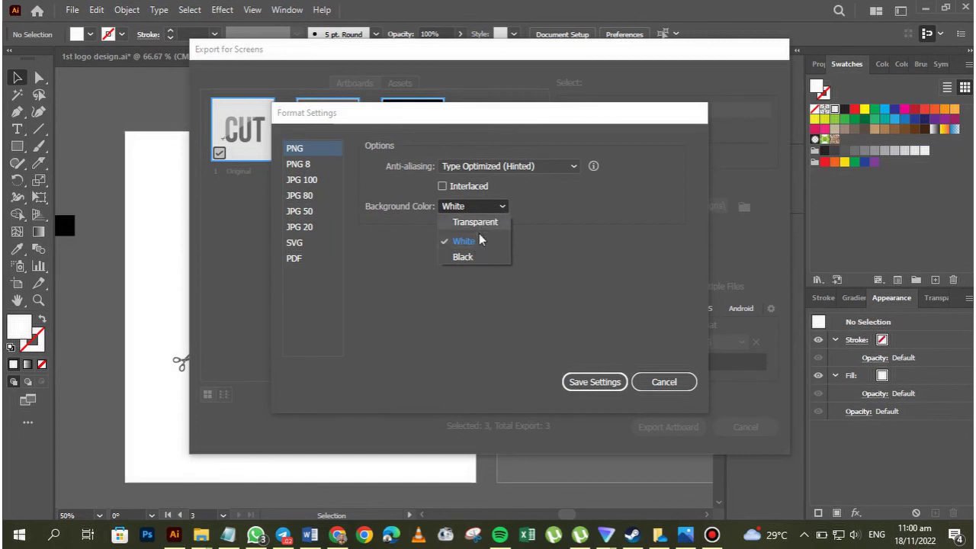
{"action": "left_click", "coordinate": [477, 240]}
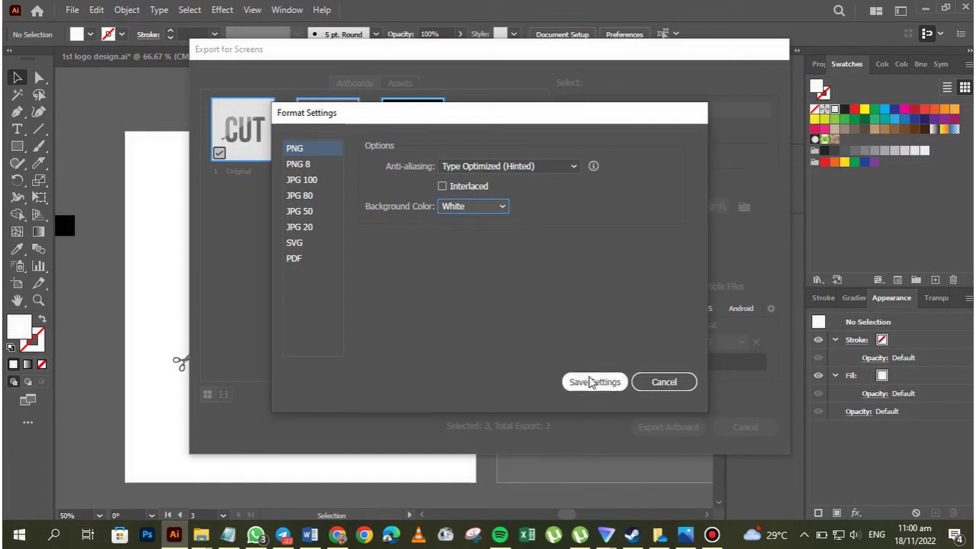
{"action": "left_click", "coordinate": [500, 207]}
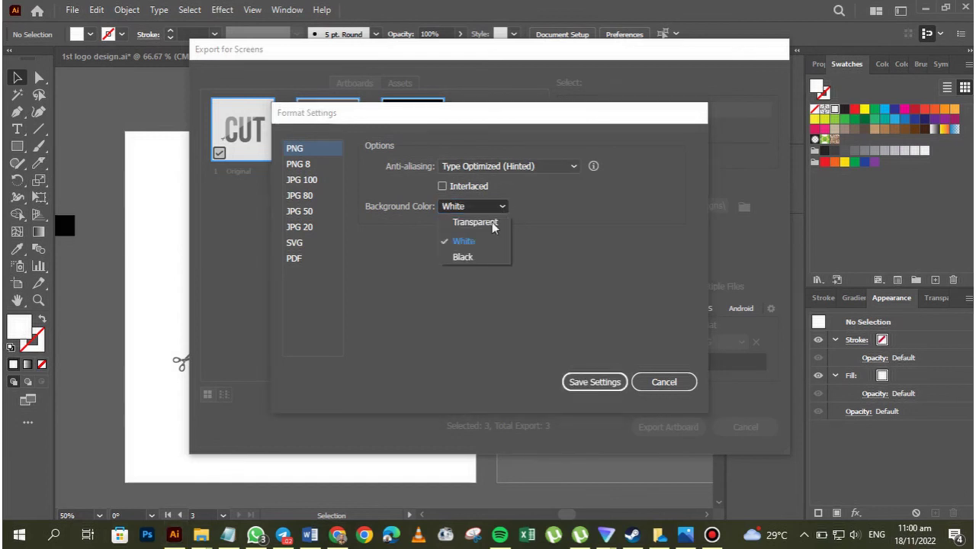
{"action": "left_click", "coordinate": [574, 331]}
{"action": "left_click", "coordinate": [594, 382]}
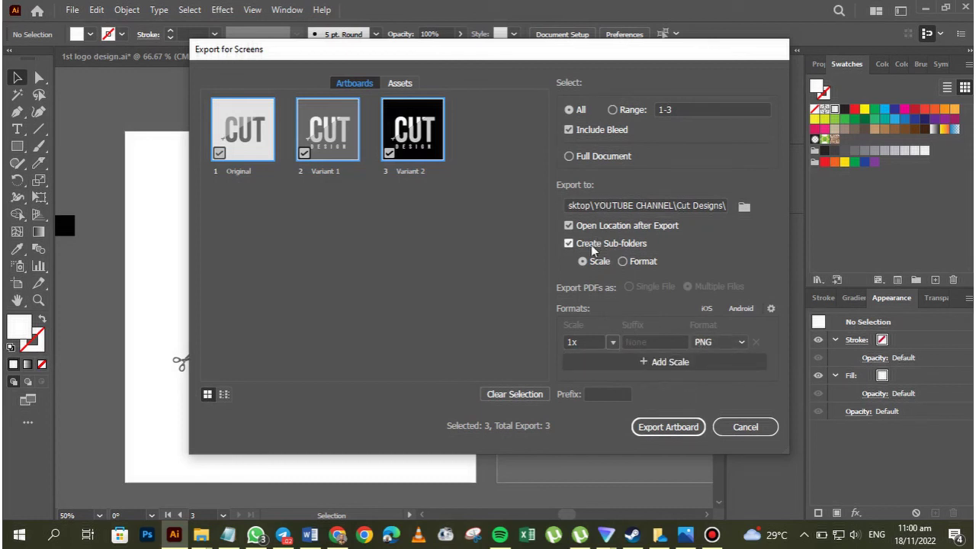
Step: Turn off Create Sub-folders and export the three artboards
{"action": "left_click", "coordinate": [569, 244]}
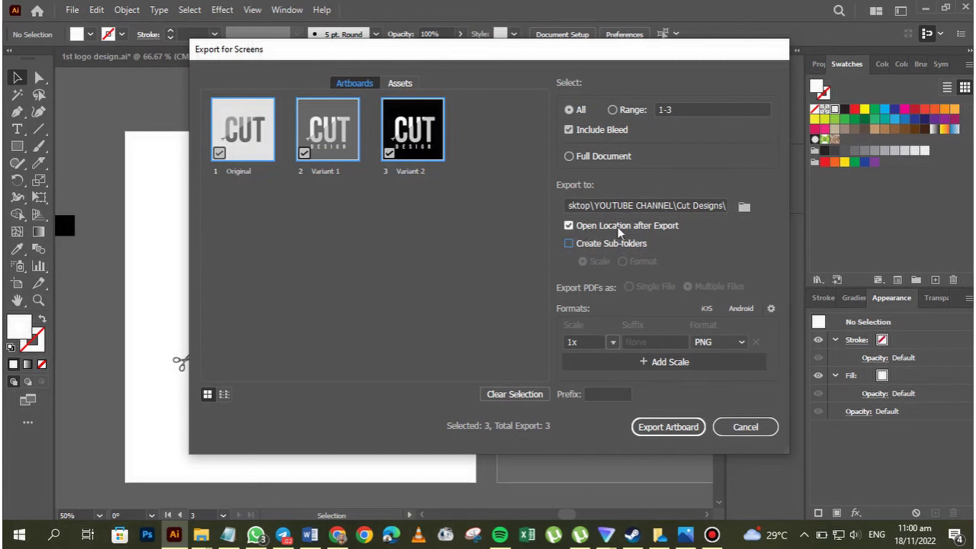
{"action": "left_click", "coordinate": [712, 206]}
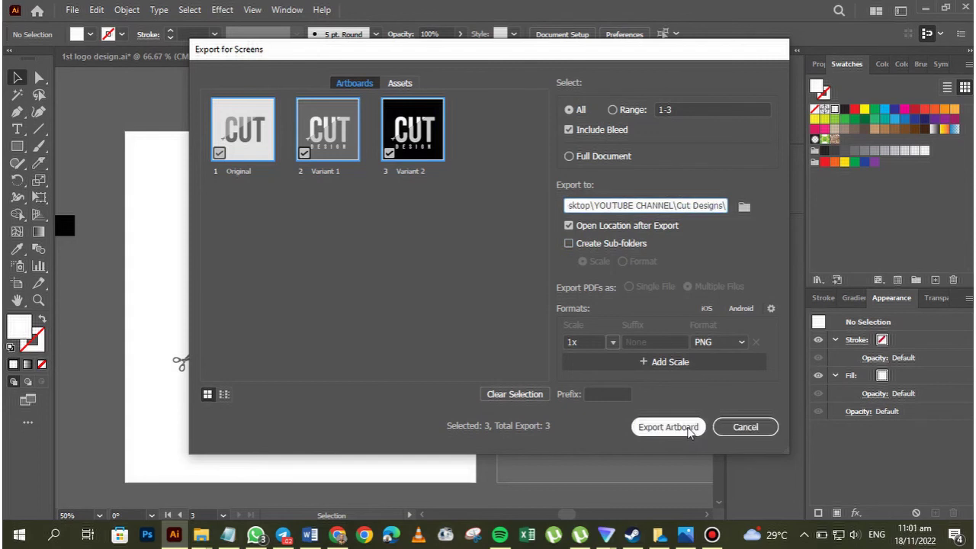
{"action": "left_click", "coordinate": [668, 427]}
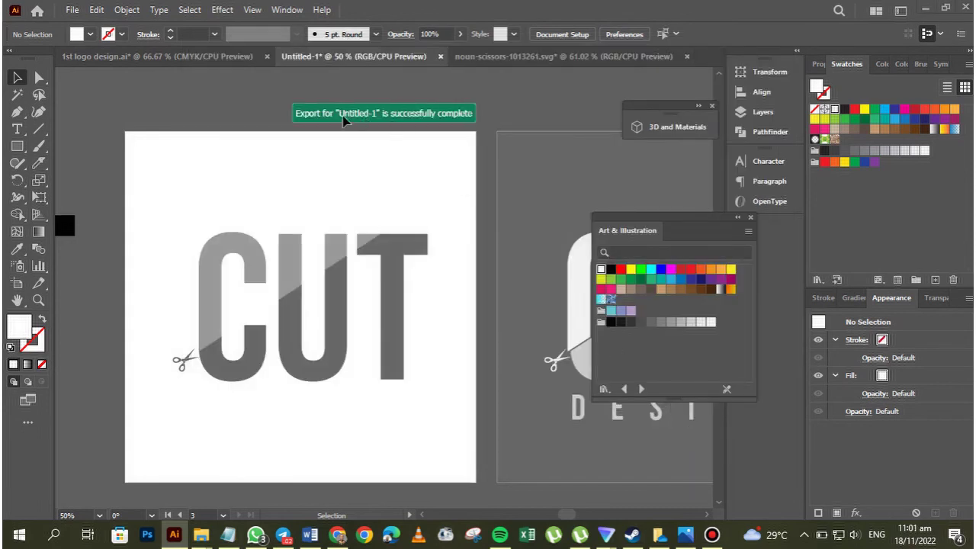
Step: Open the Cut Designs folder from the notification and preview Original, Variant 1 and Variant 2 in Photos
{"action": "left_click", "coordinate": [343, 121]}
{"action": "double_click", "coordinate": [257, 13]}
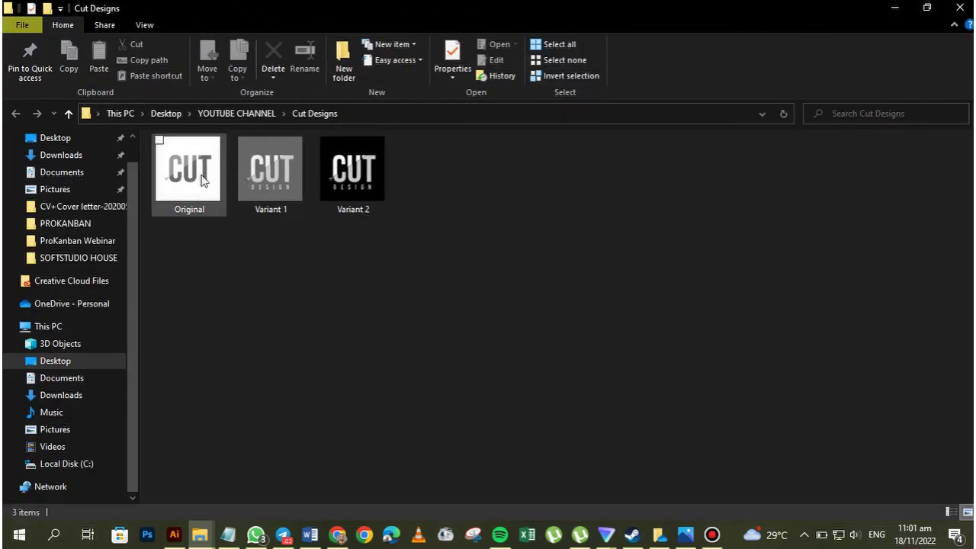
{"action": "double_click", "coordinate": [202, 180]}
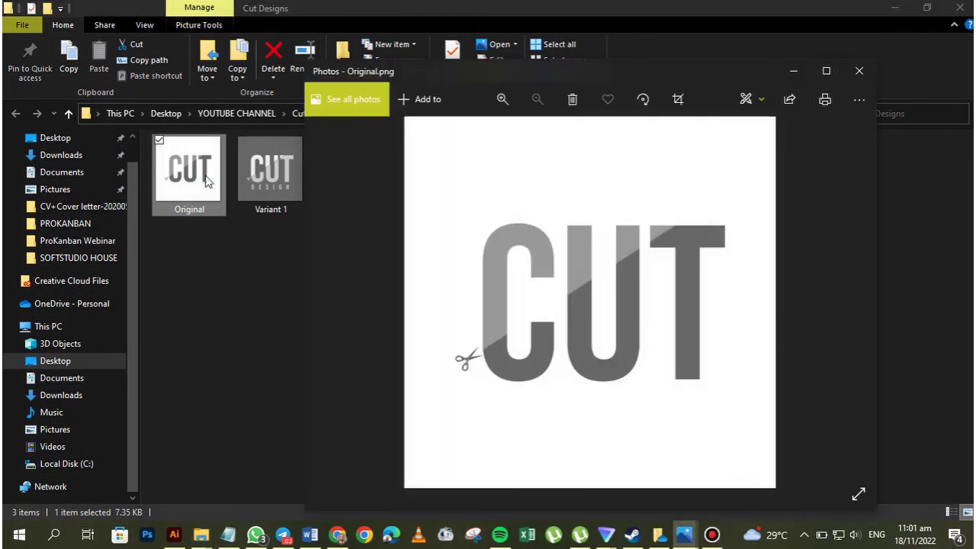
{"action": "left_click", "coordinate": [853, 296]}
{"action": "left_click", "coordinate": [854, 297]}
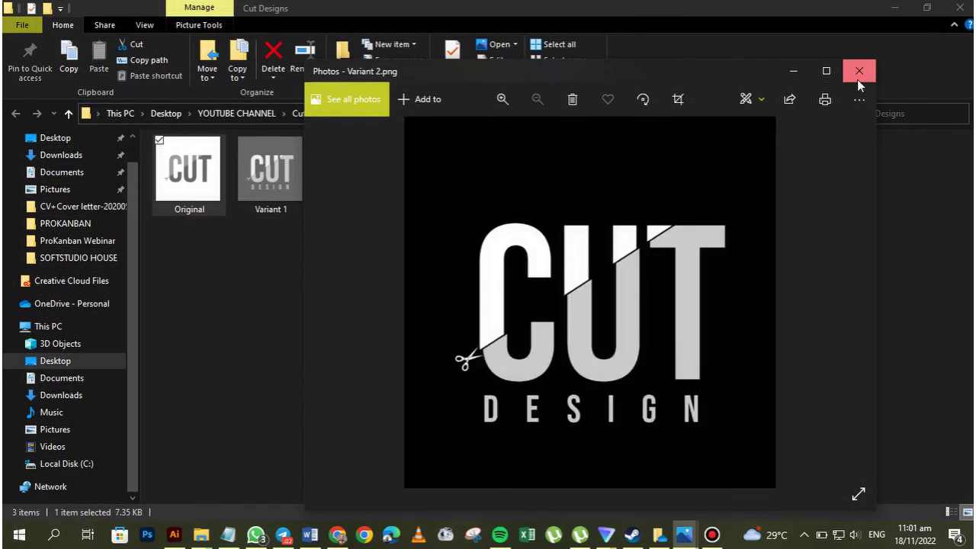
{"action": "left_click", "coordinate": [860, 70]}
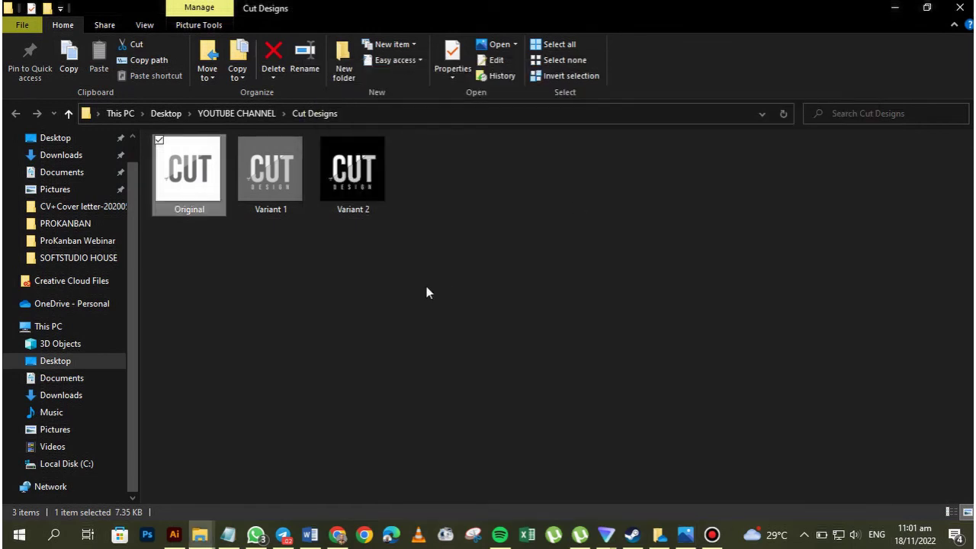